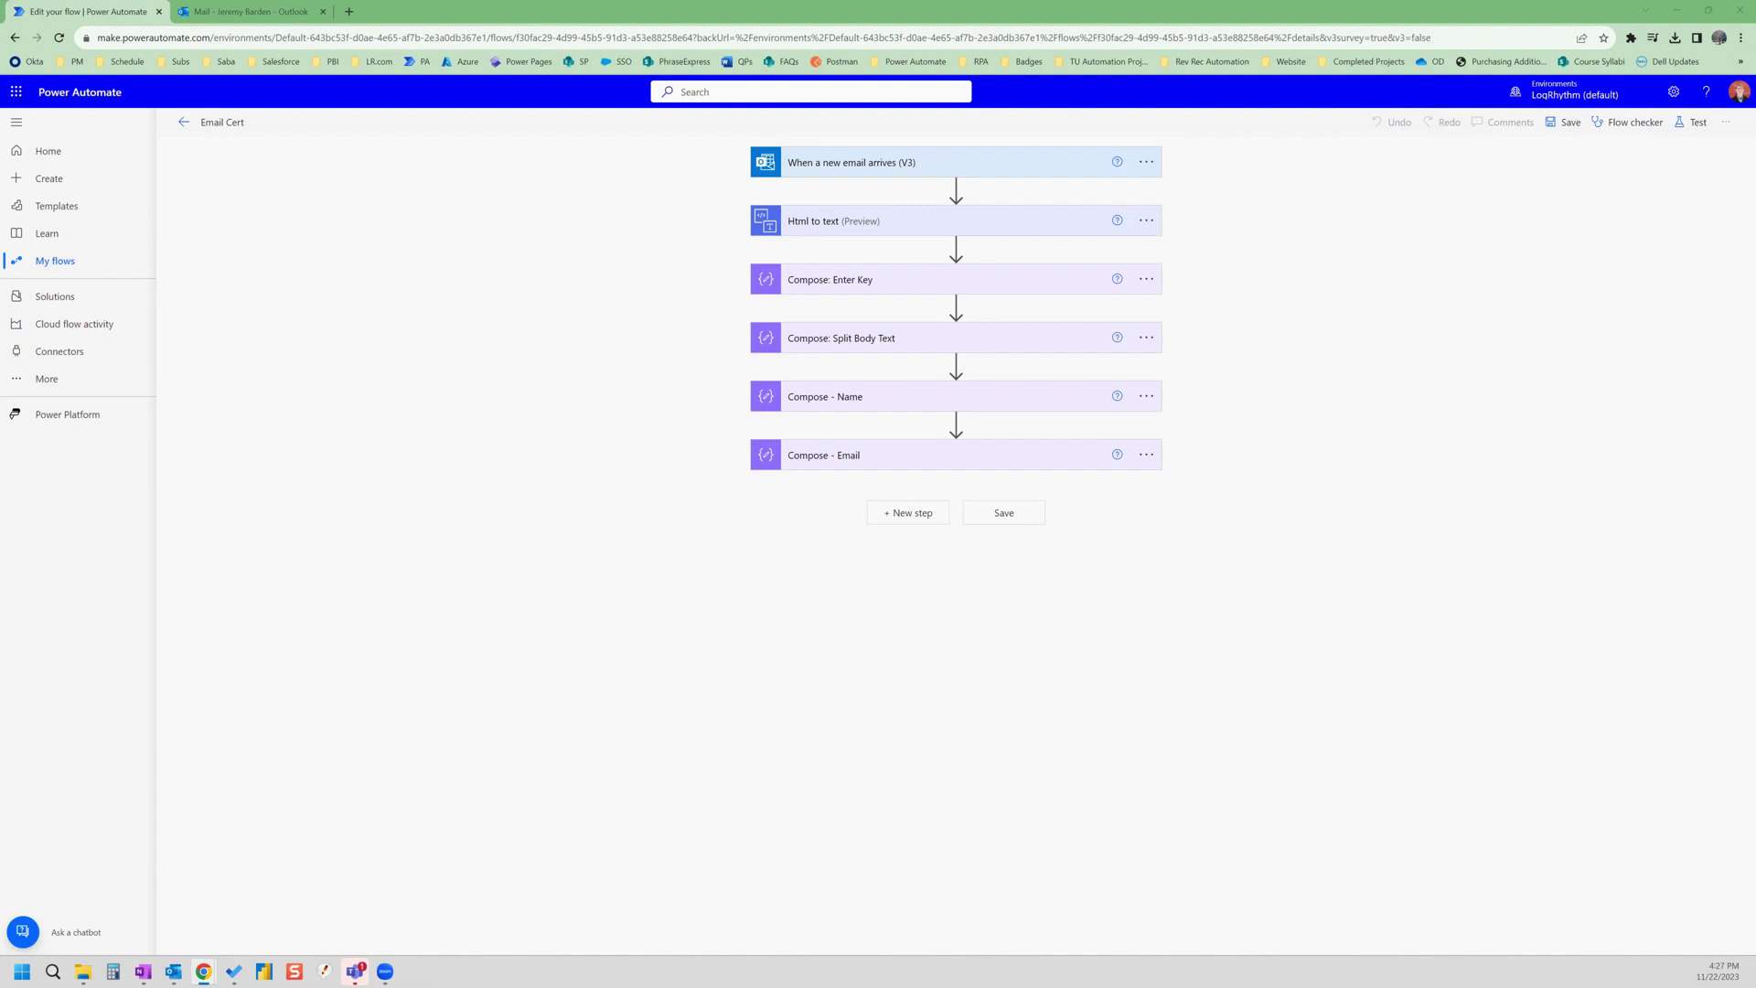
- Expand the 'When a new email arrives (V3)' trigger to confirm its Test Cert folder, then collapse it
click(942, 161)
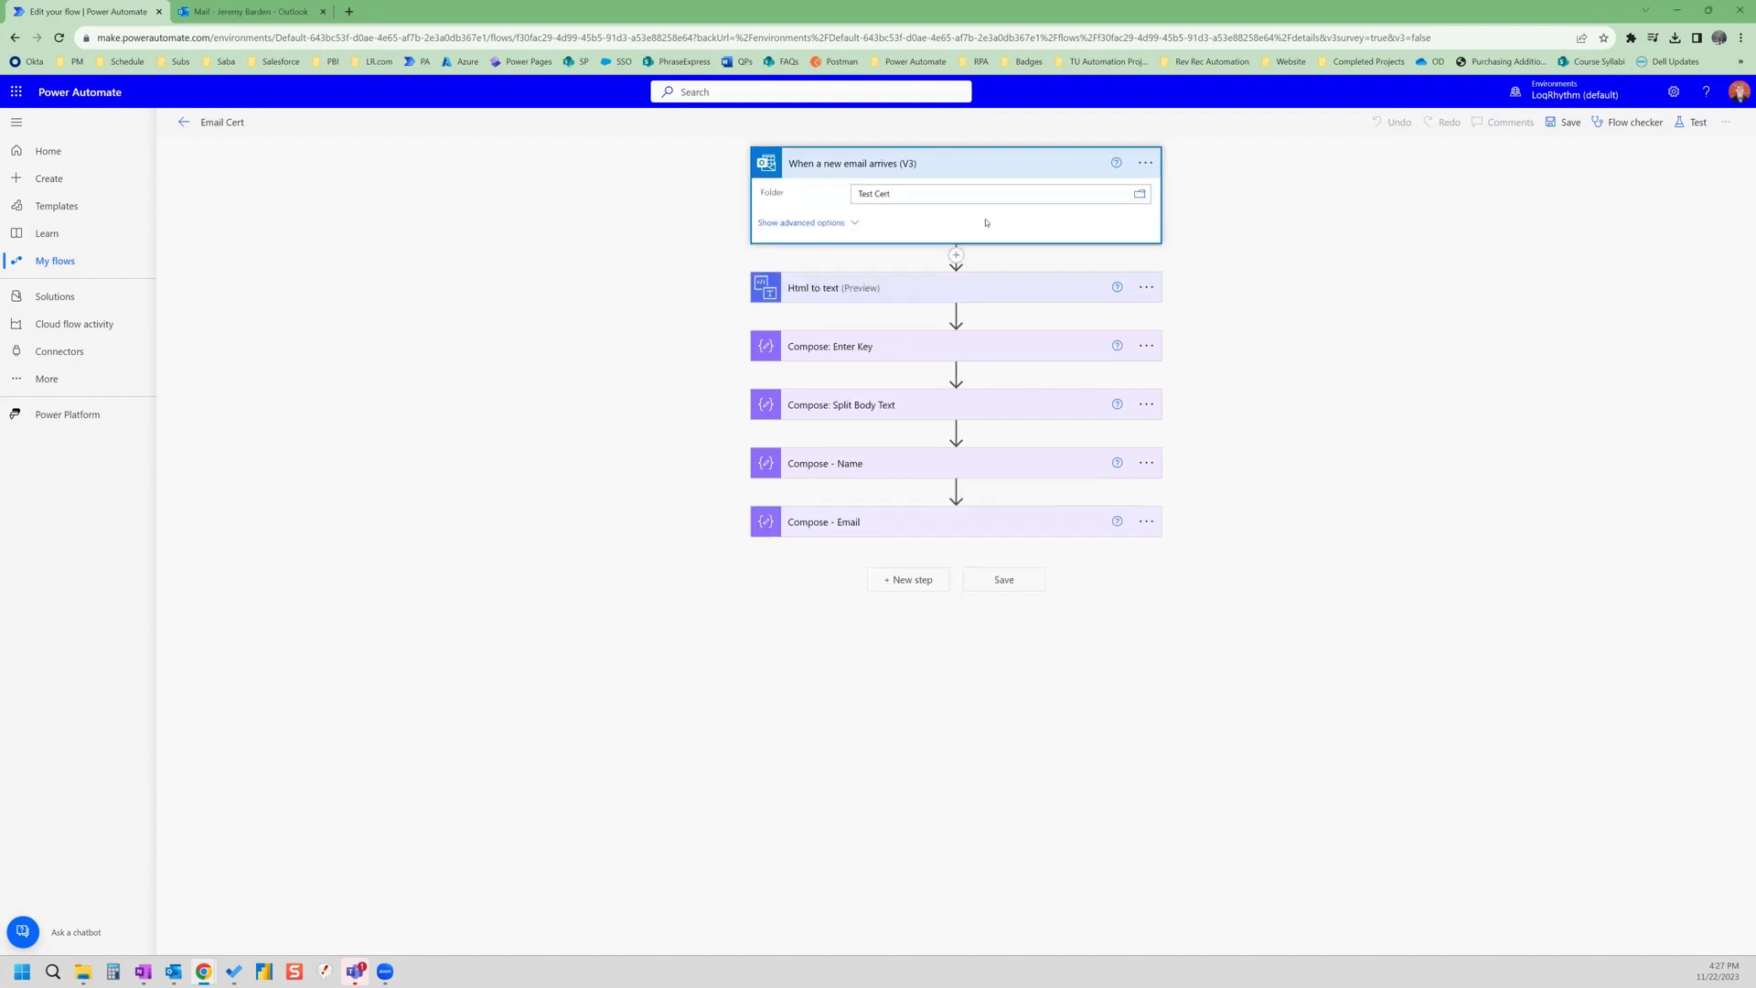
click(958, 171)
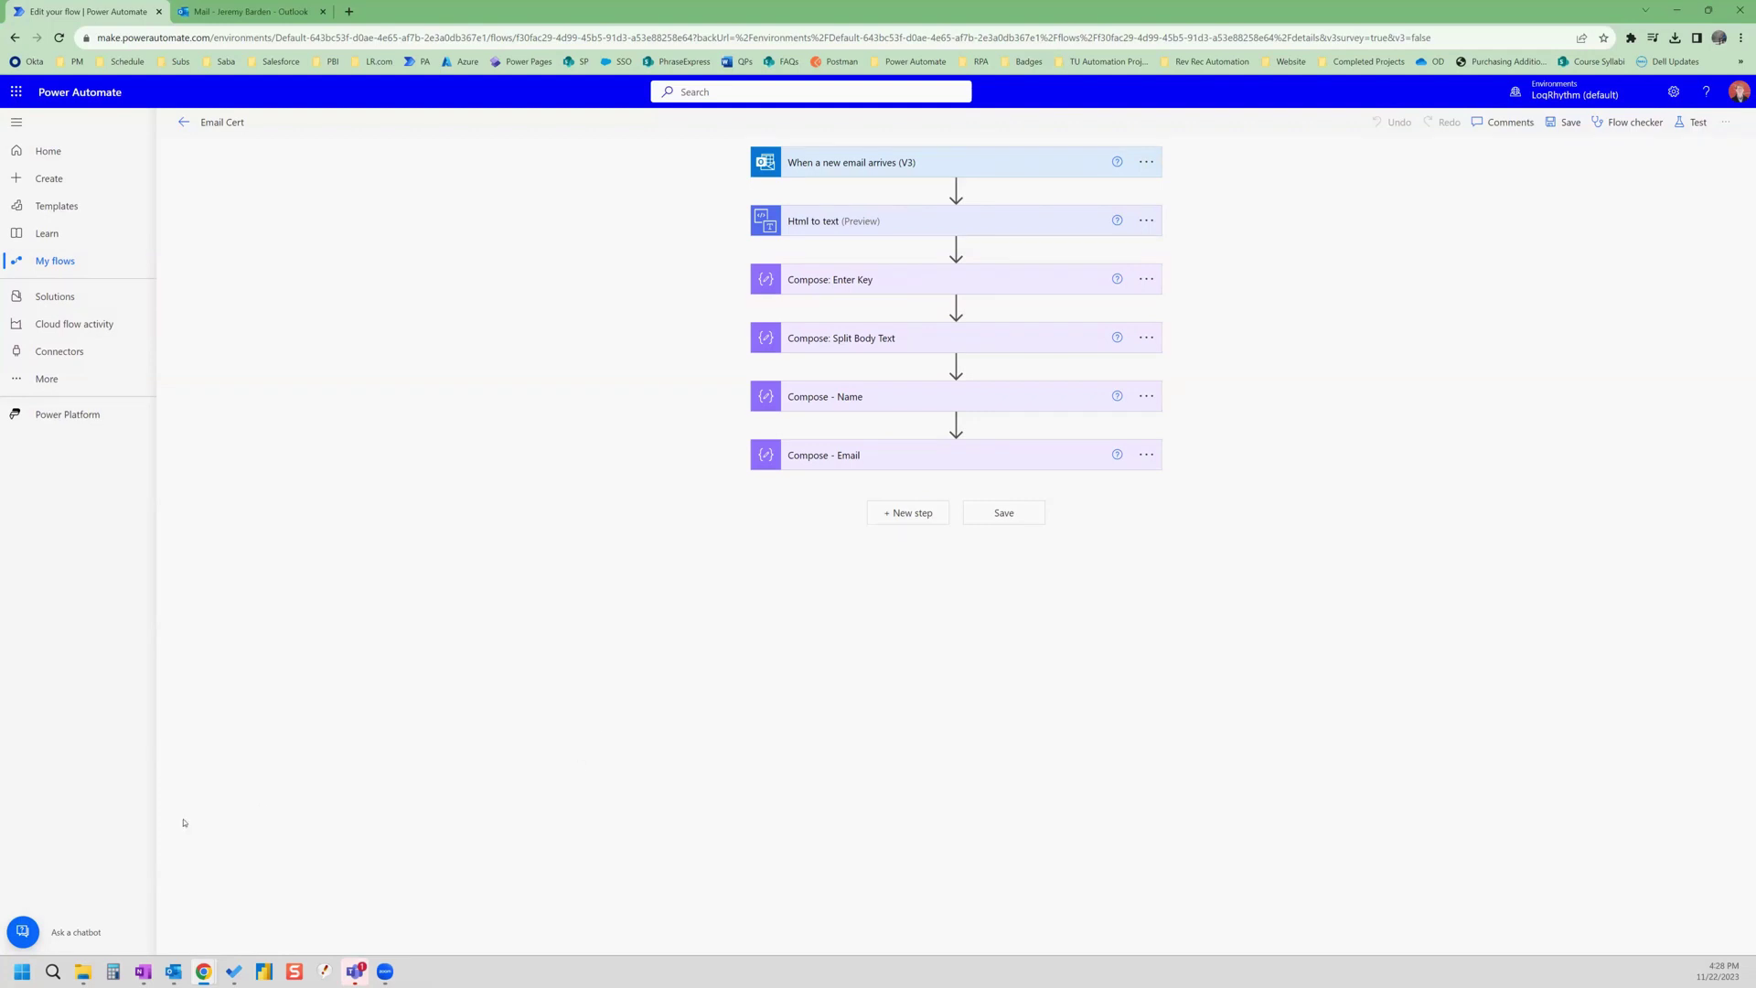
- Launch Word and create a document from the World's Best award certificate template found by searching 'certificates'
click(22, 971)
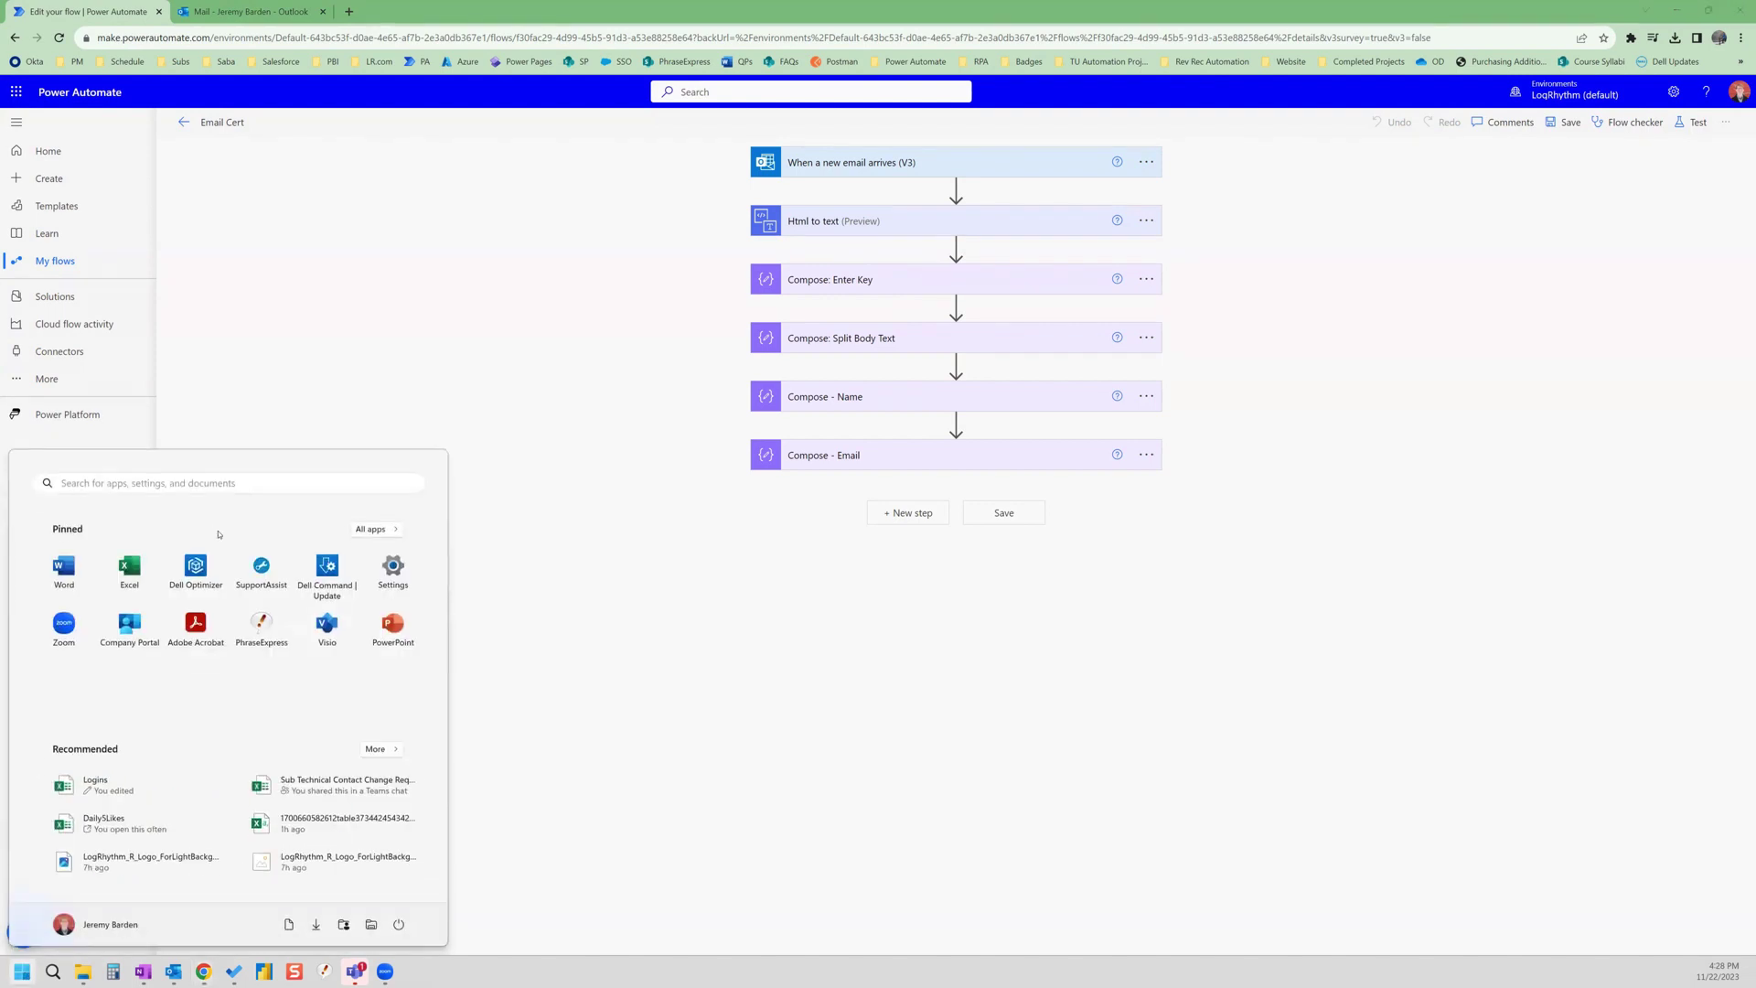
click(78, 567)
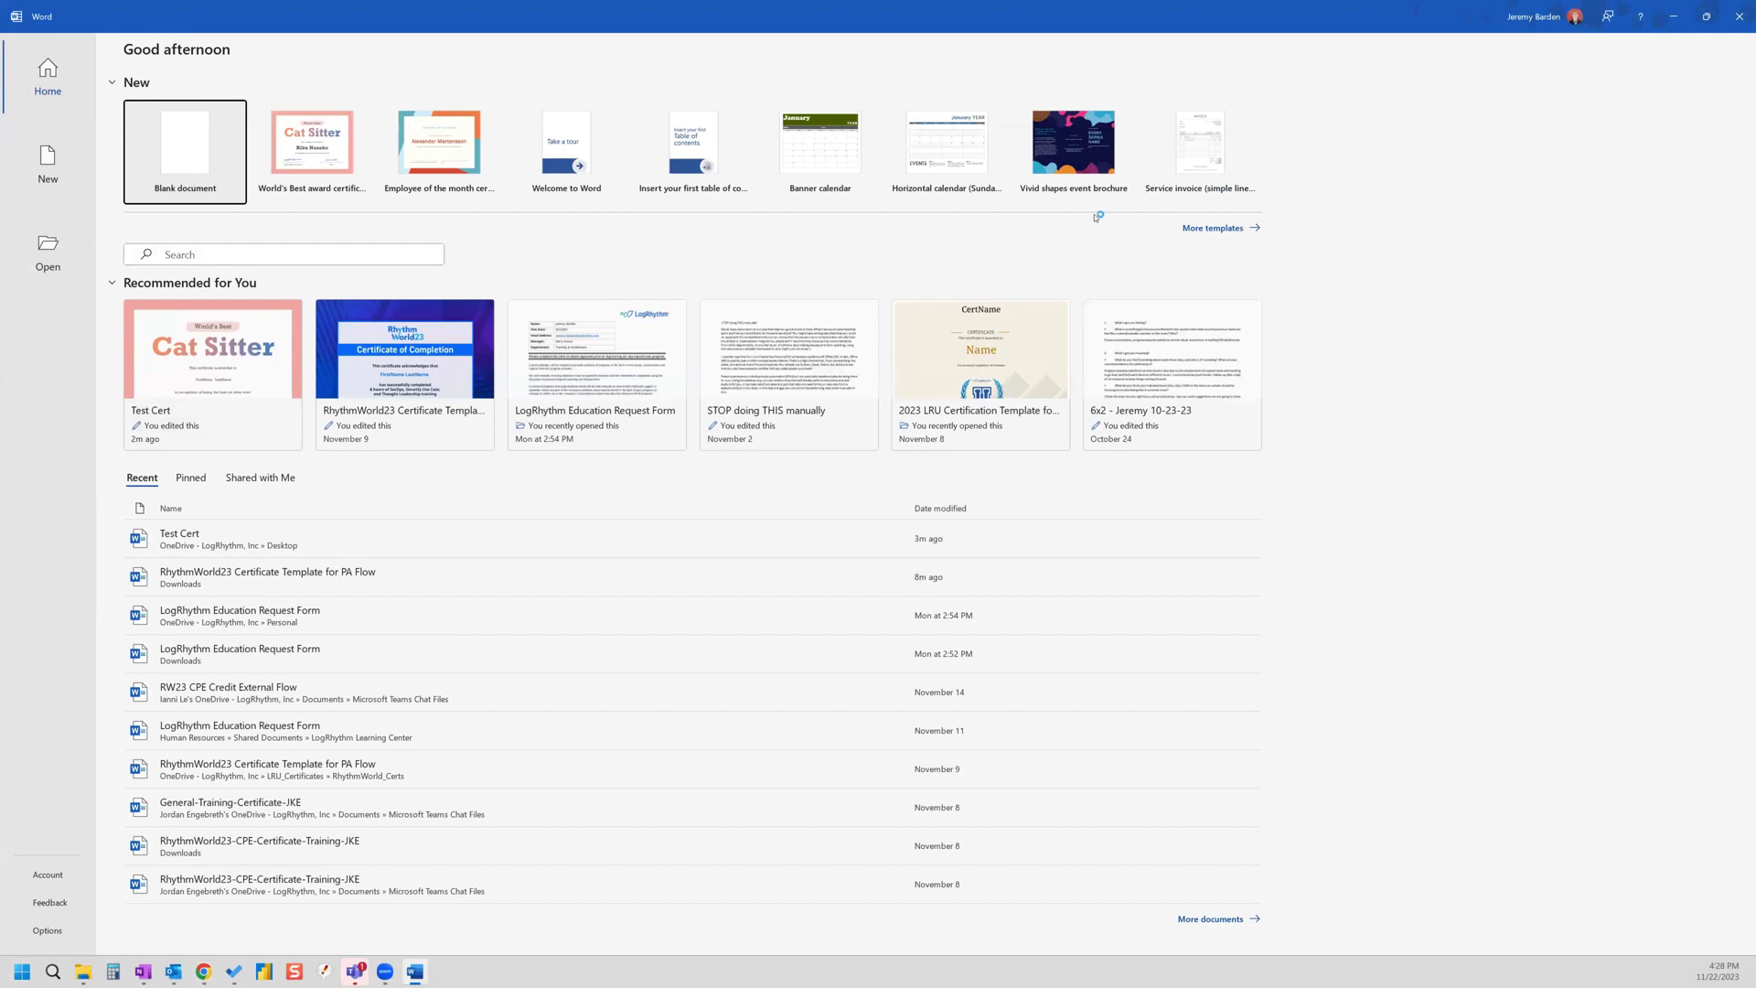
click(1221, 228)
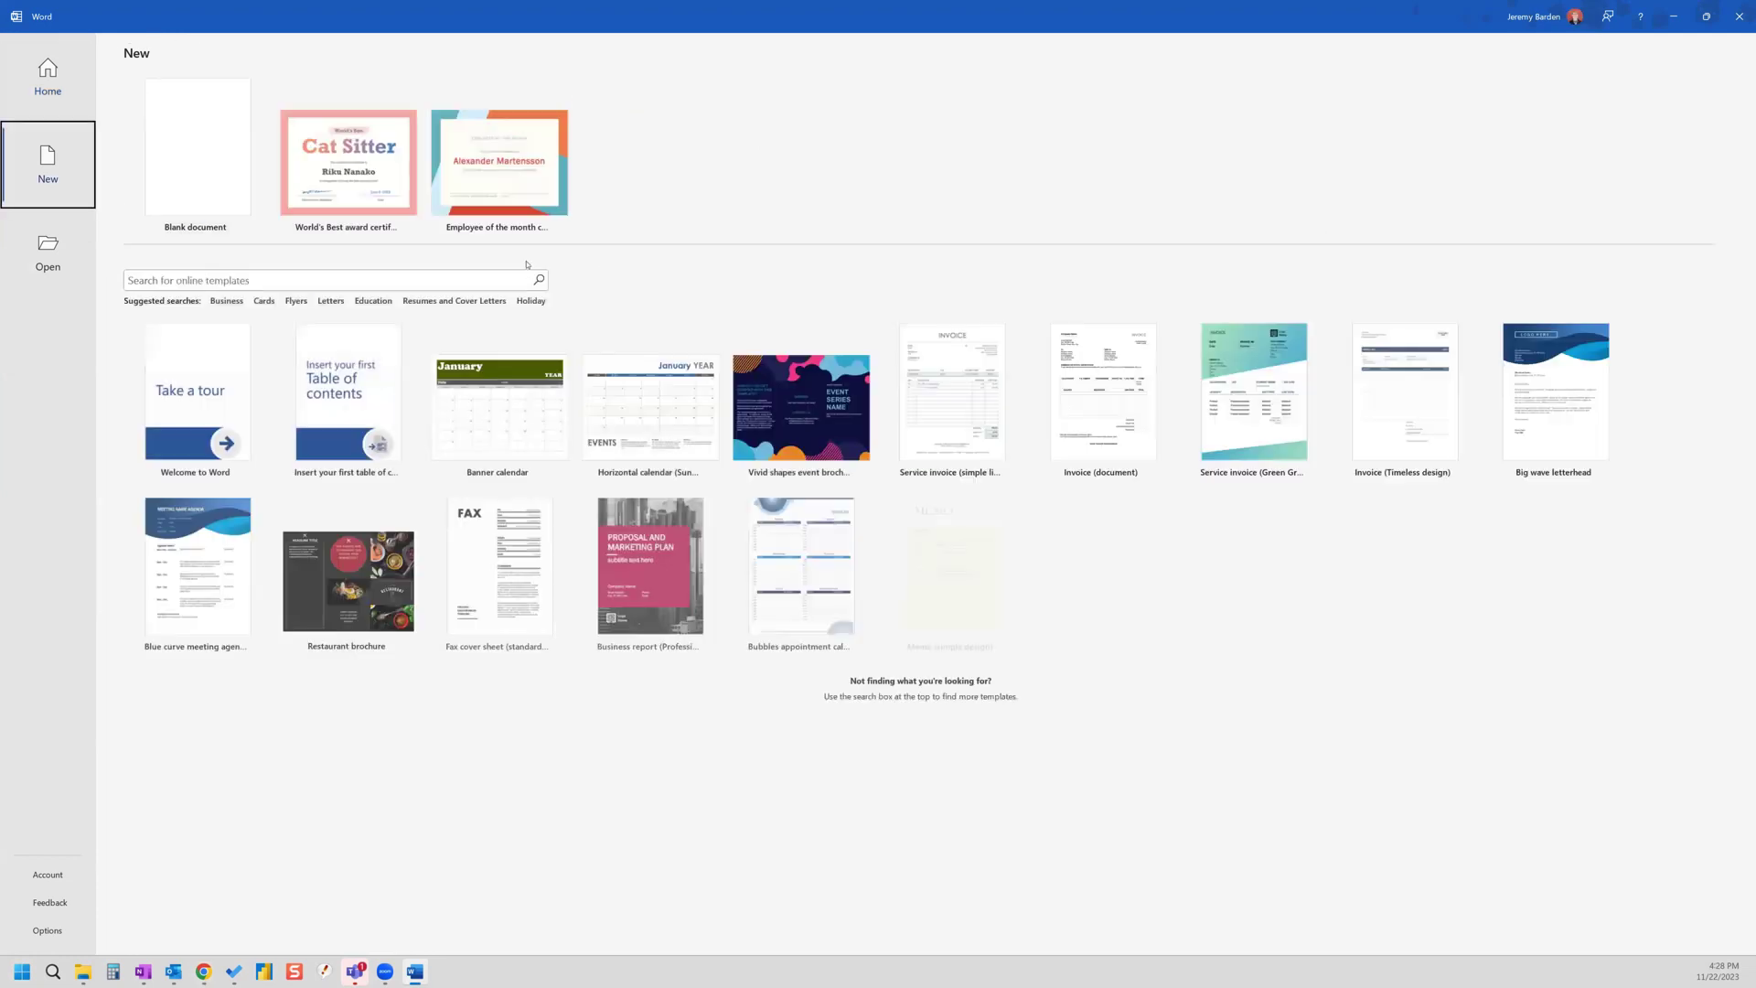
click(254, 278)
text(certificates)
key(Return)
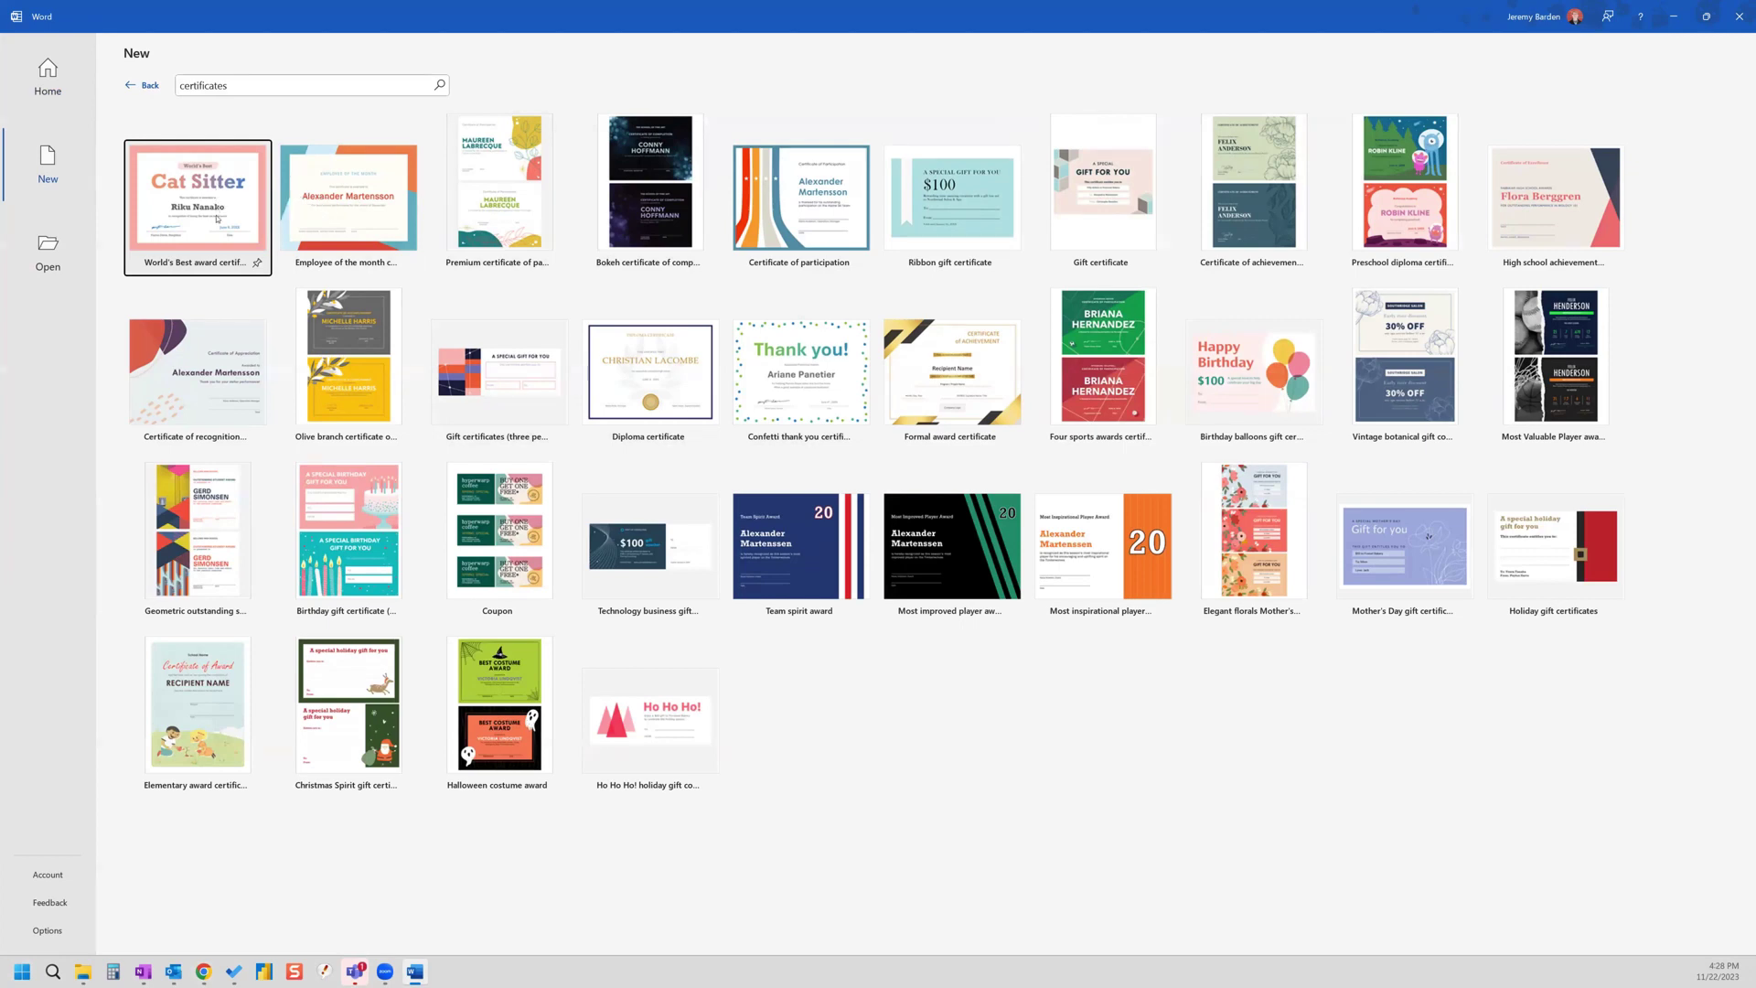
click(218, 219)
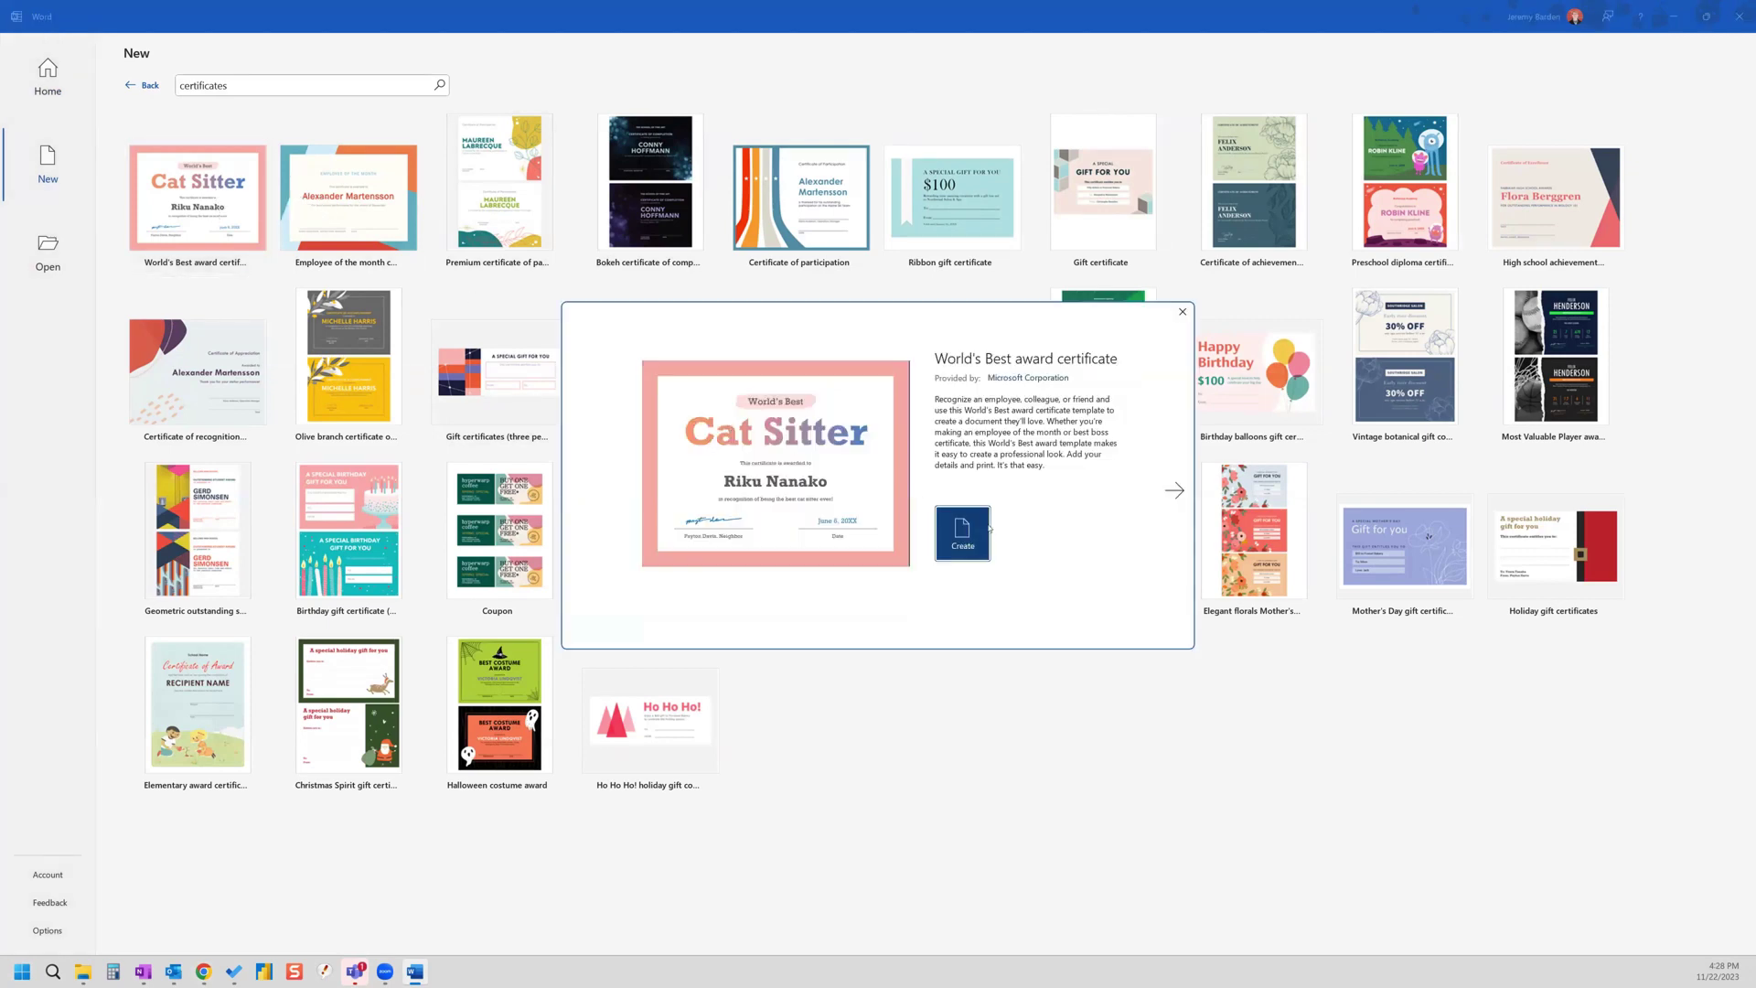
click(984, 544)
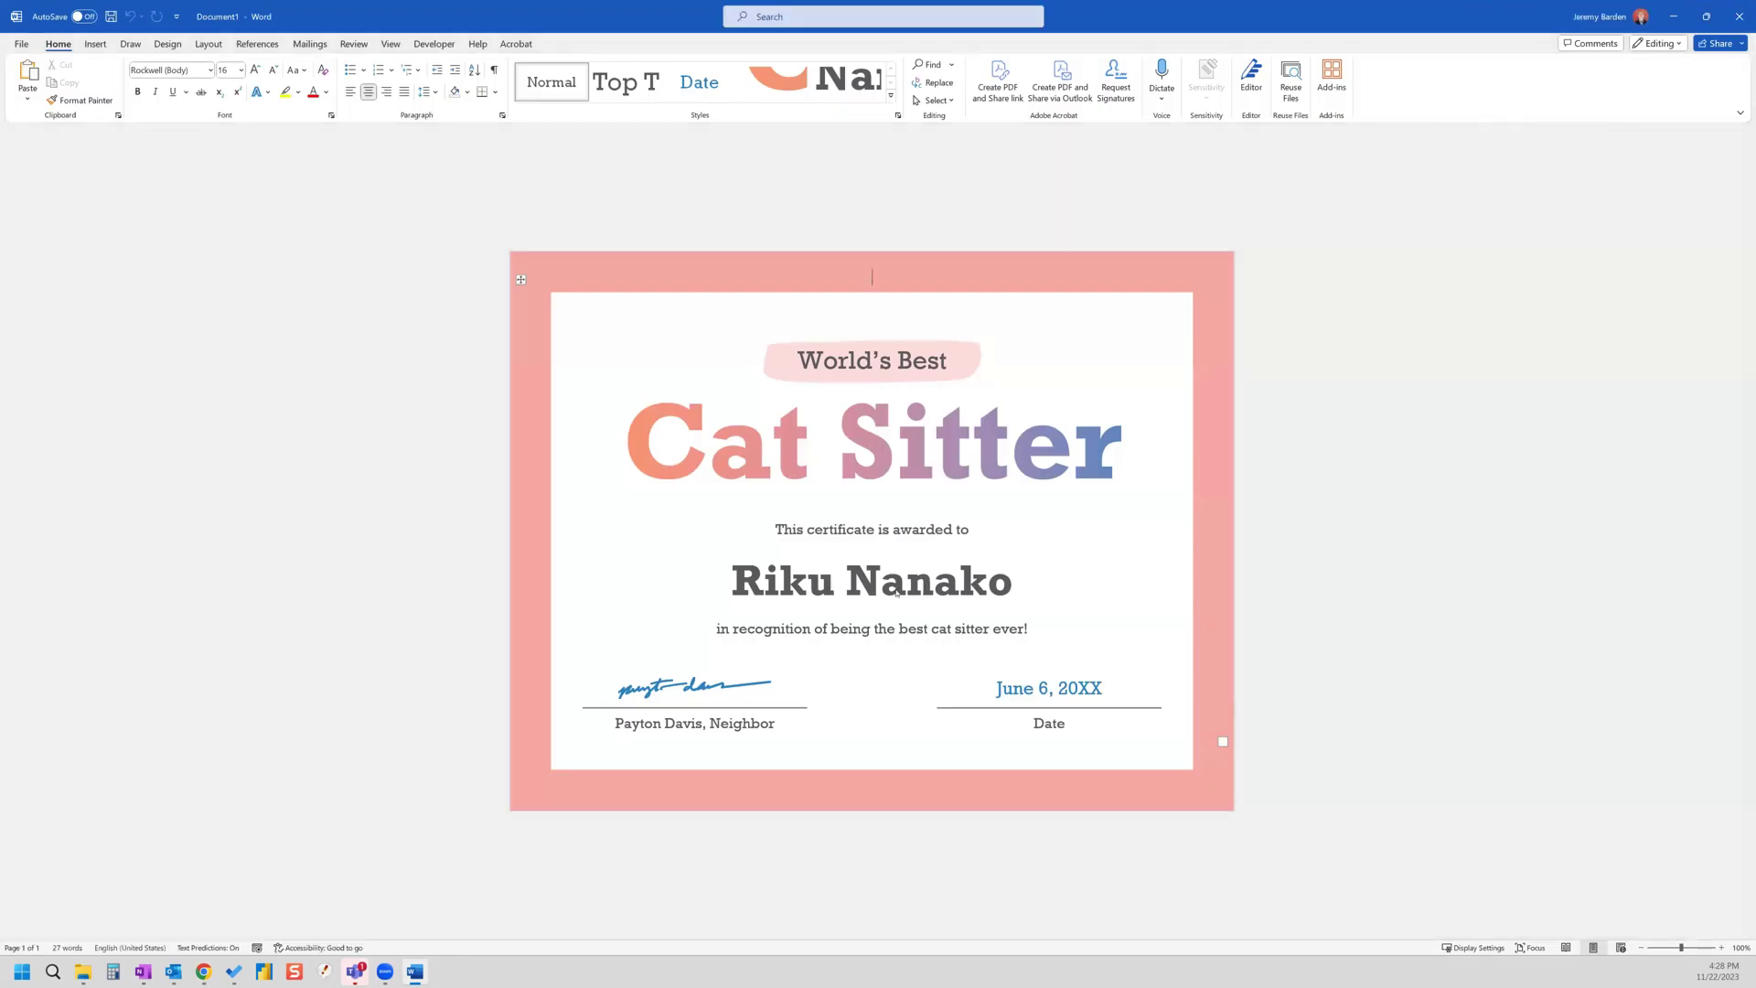
- Cut the sample recipient name and insert a Simple Text Box in its place
click(977, 578)
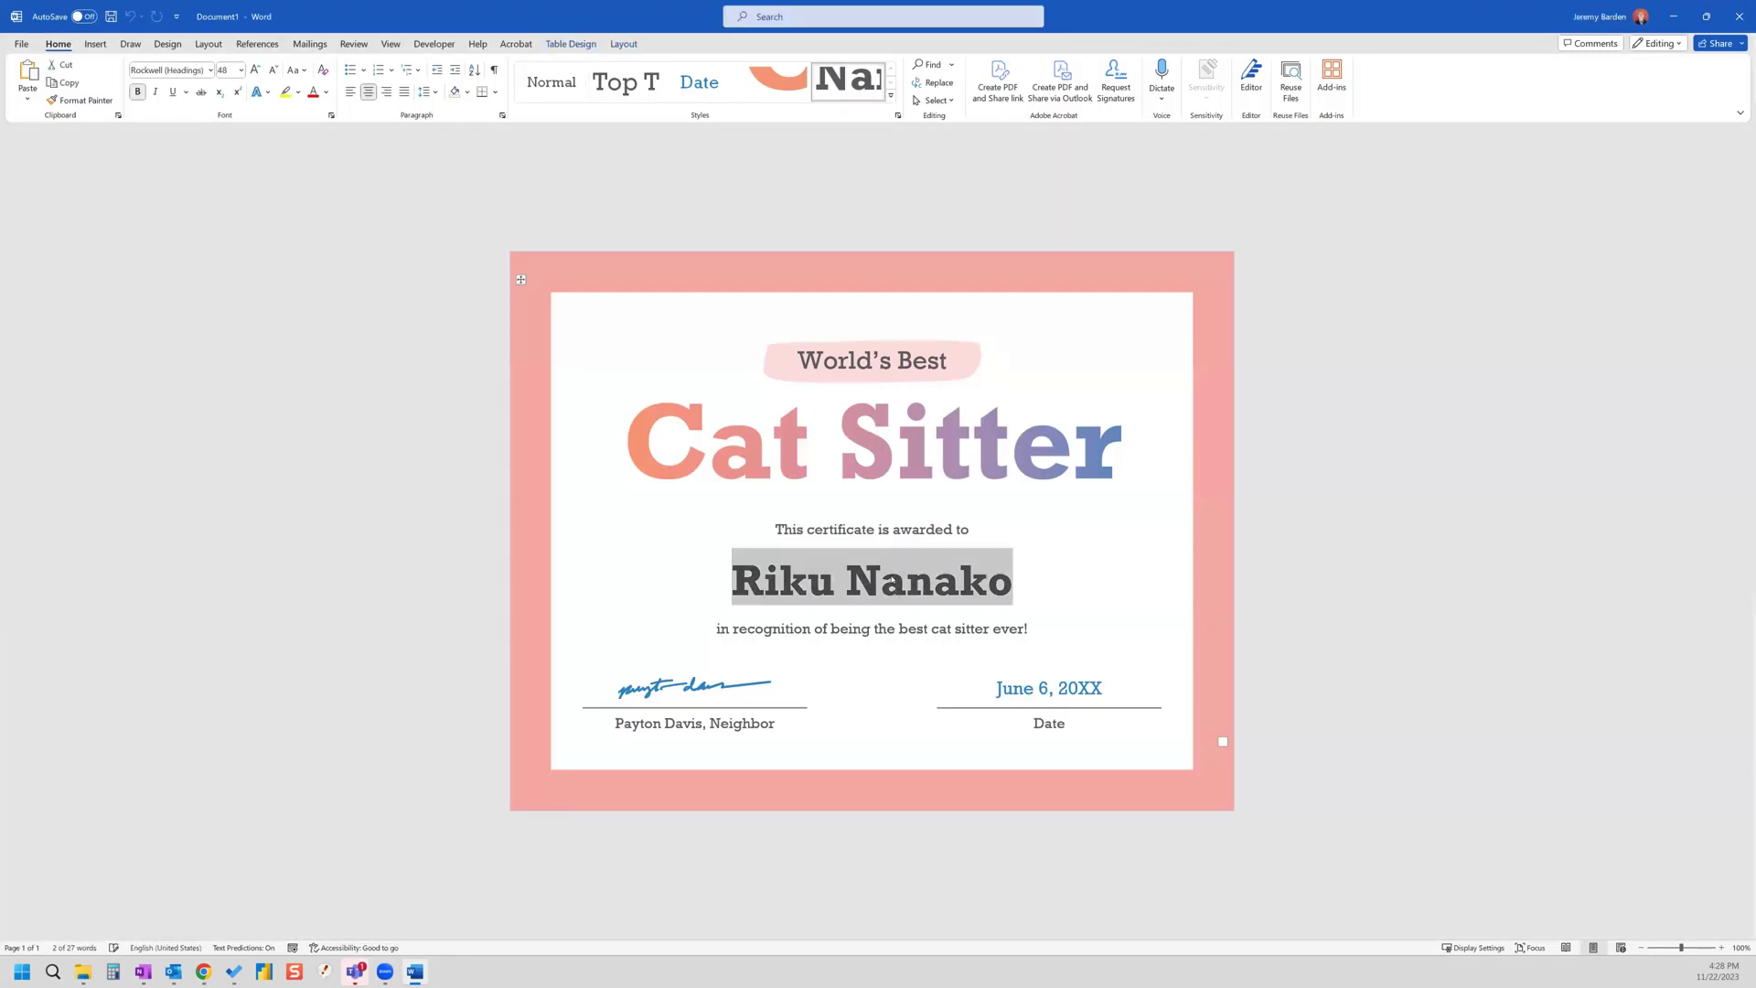
right_click(895, 584)
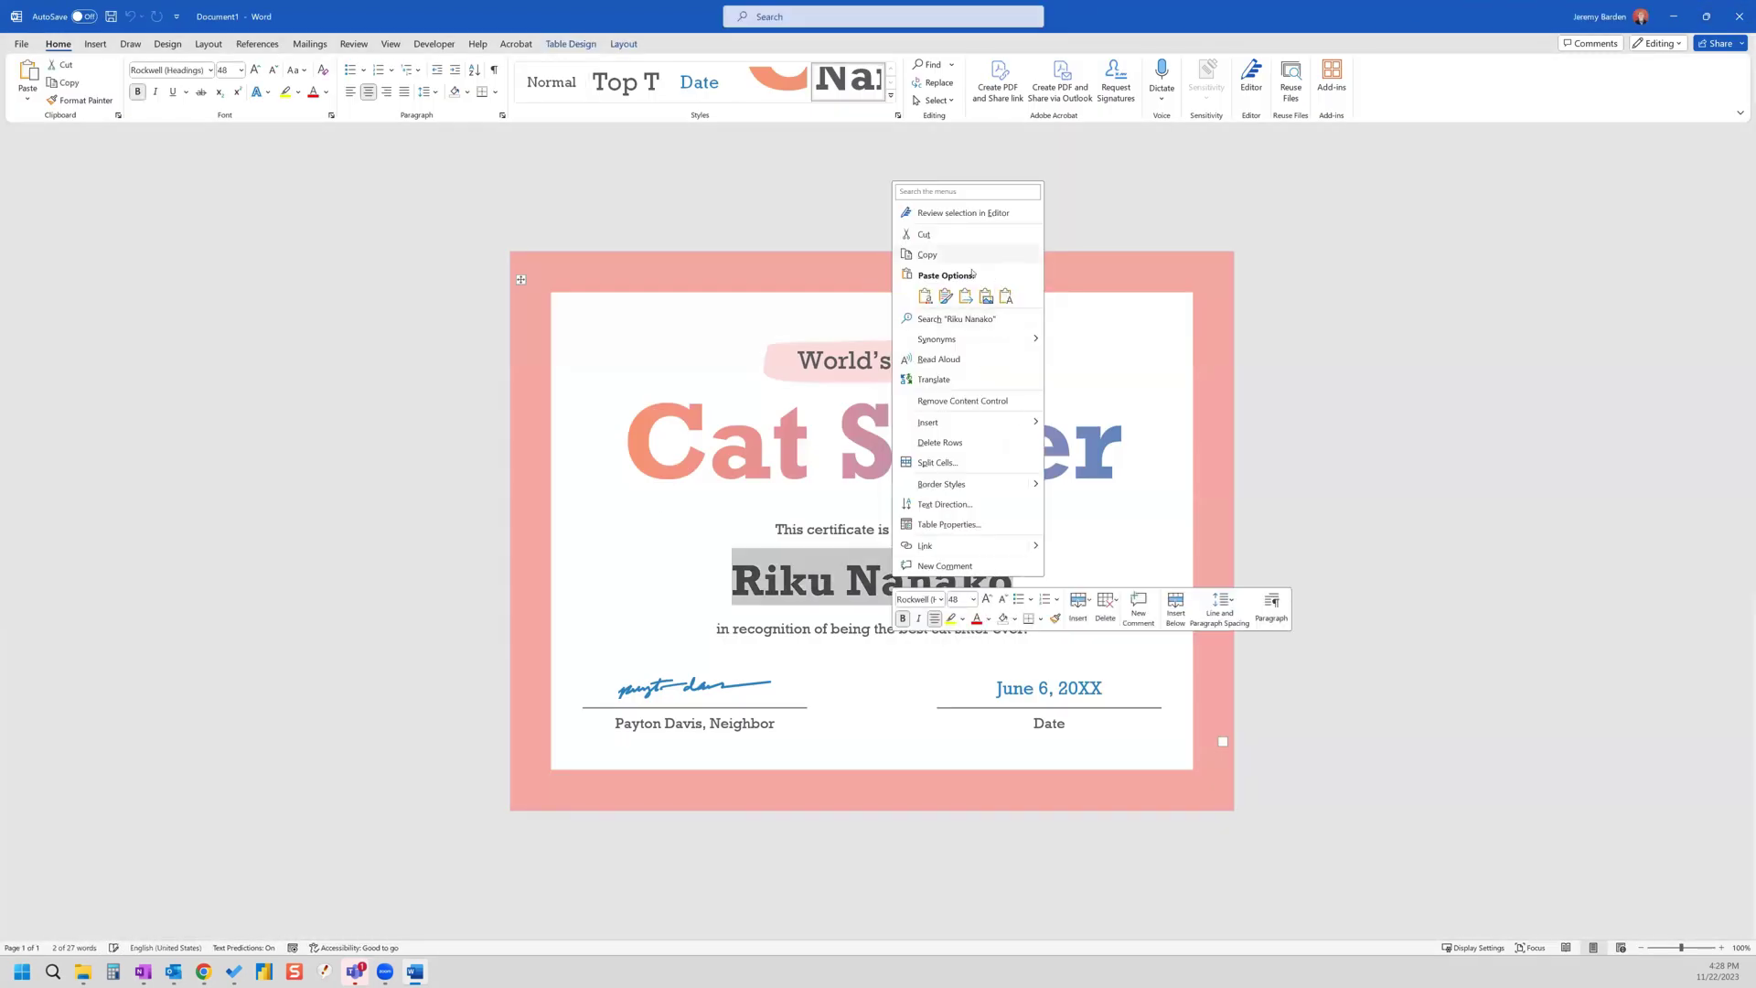
click(924, 235)
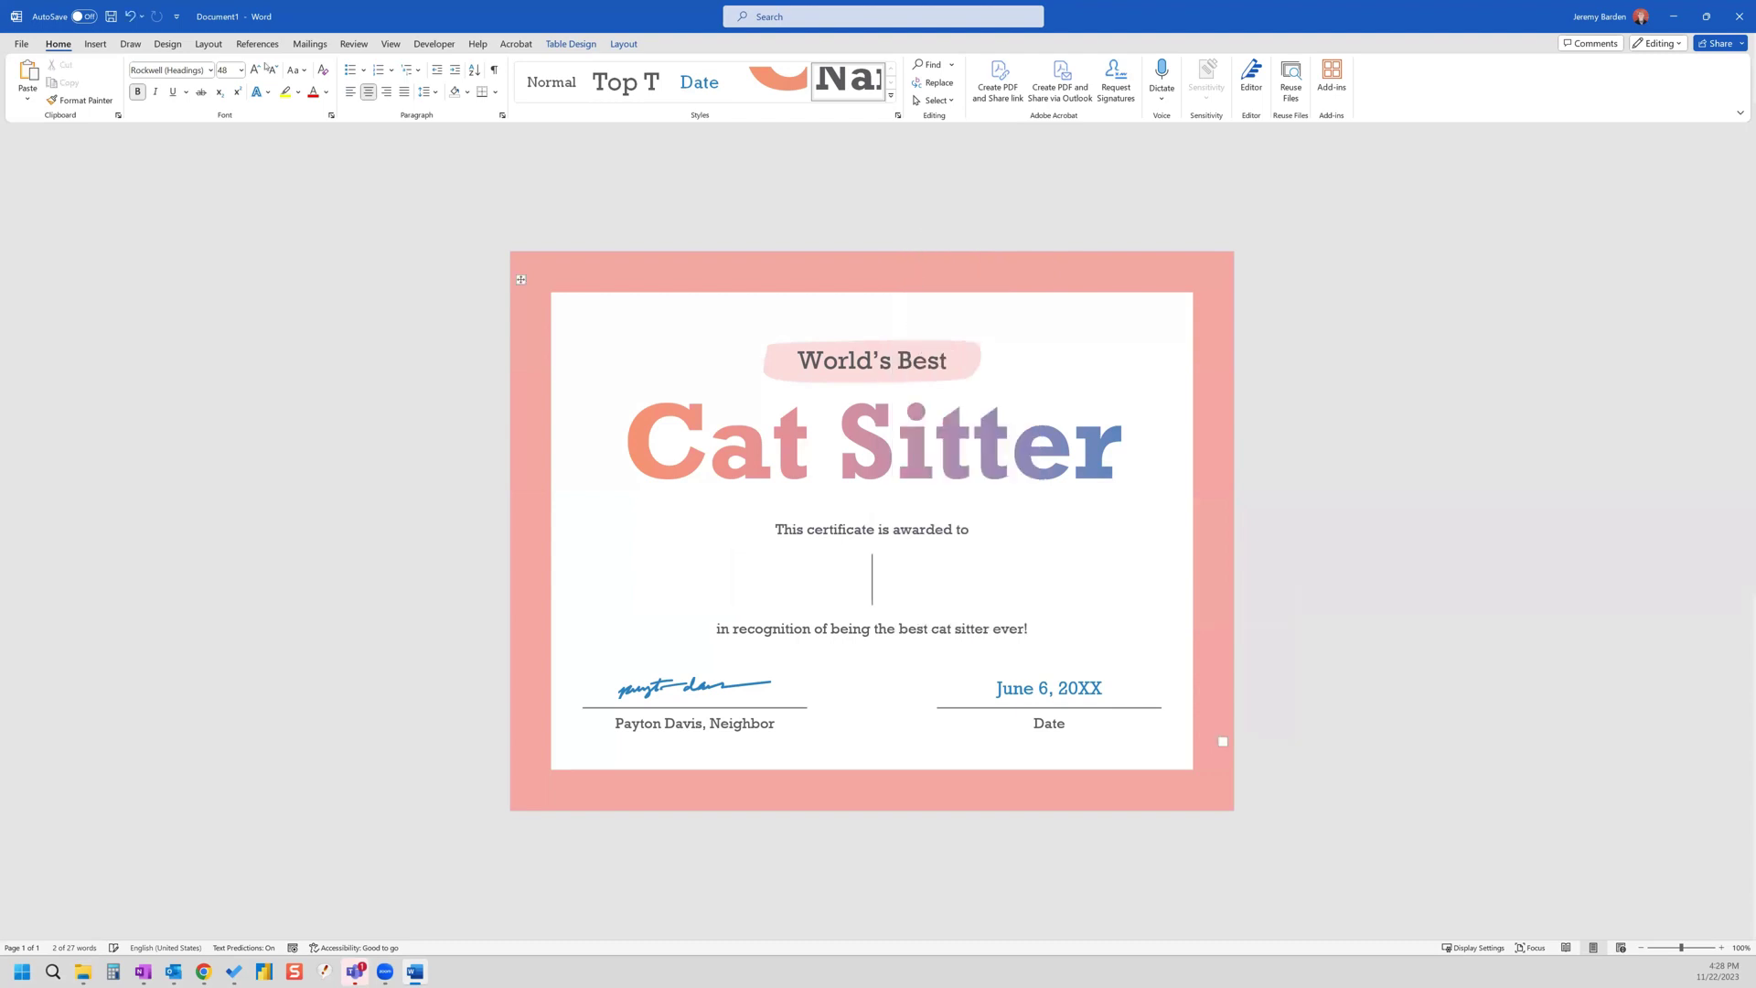
click(95, 43)
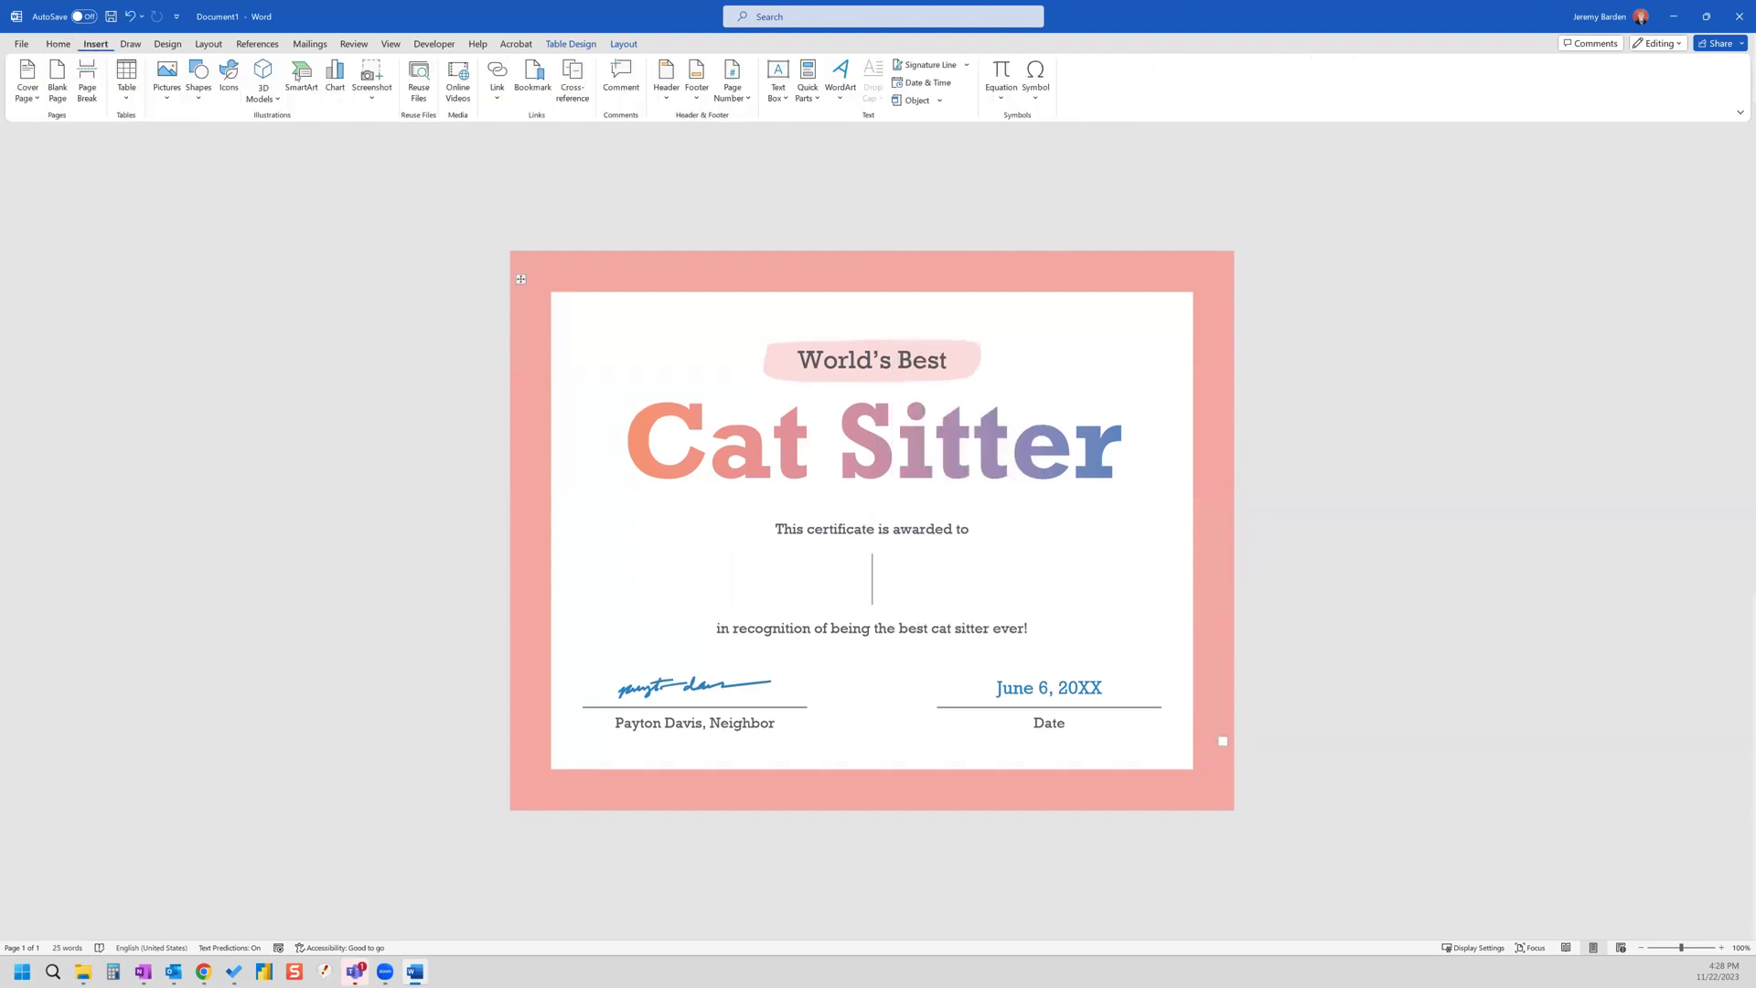
click(777, 82)
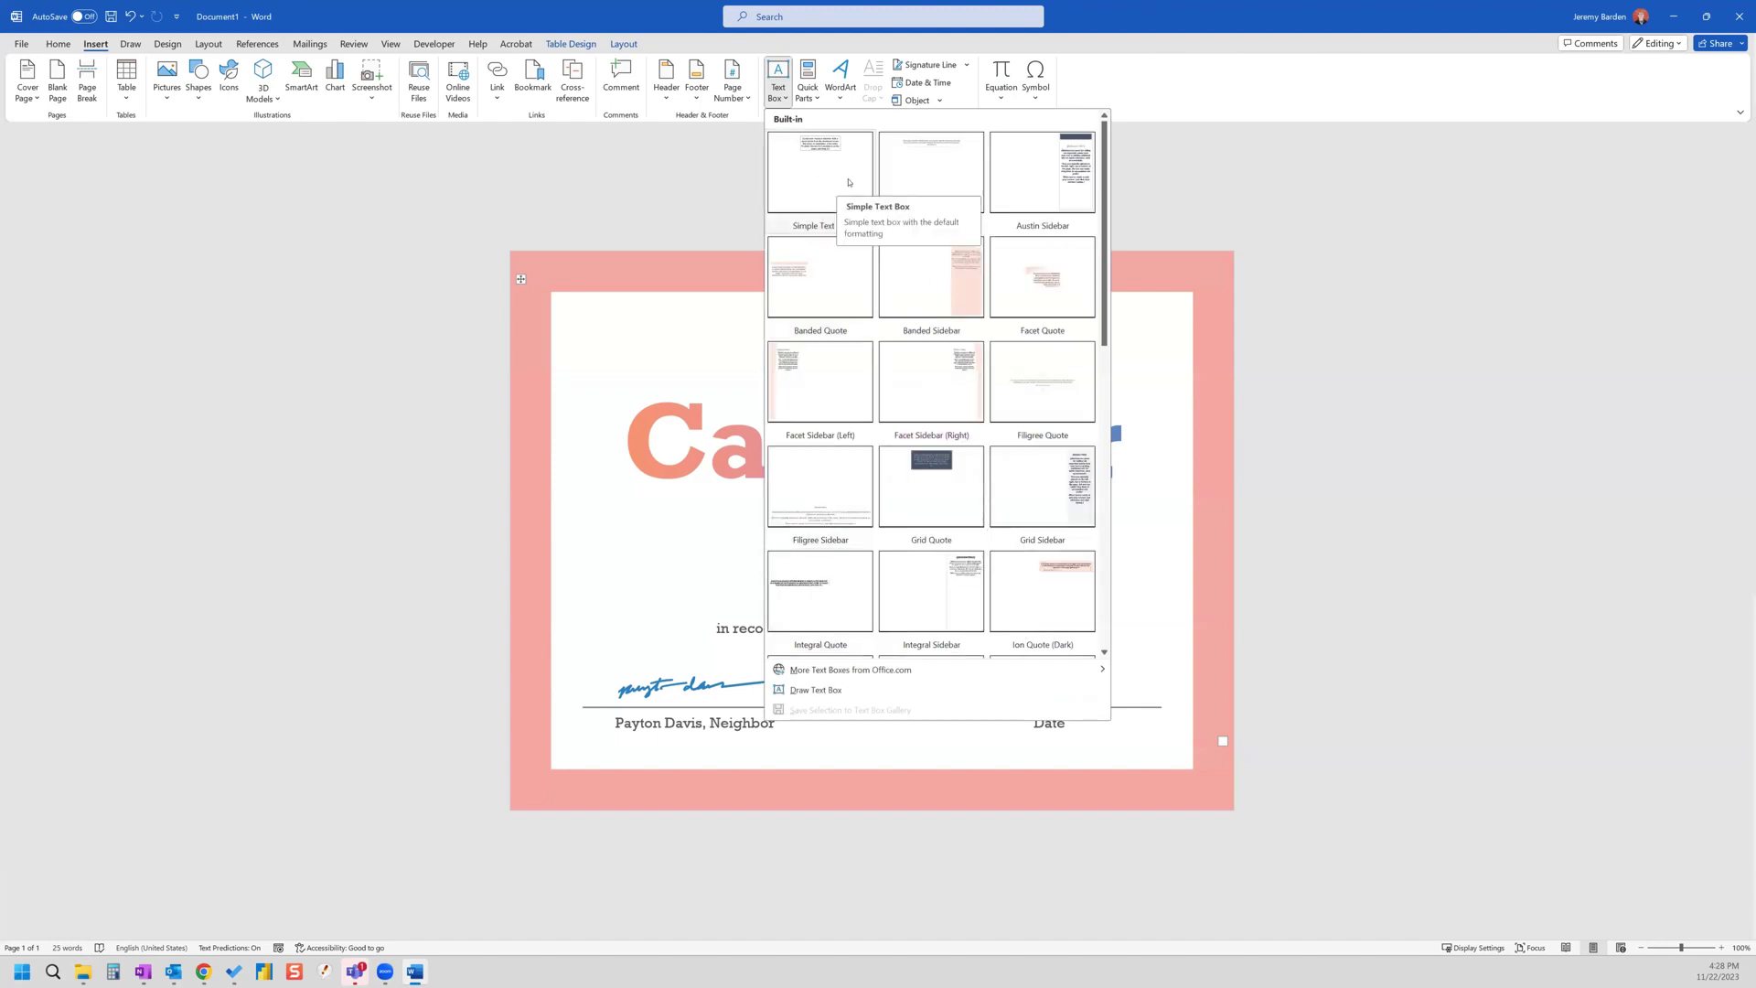
click(833, 177)
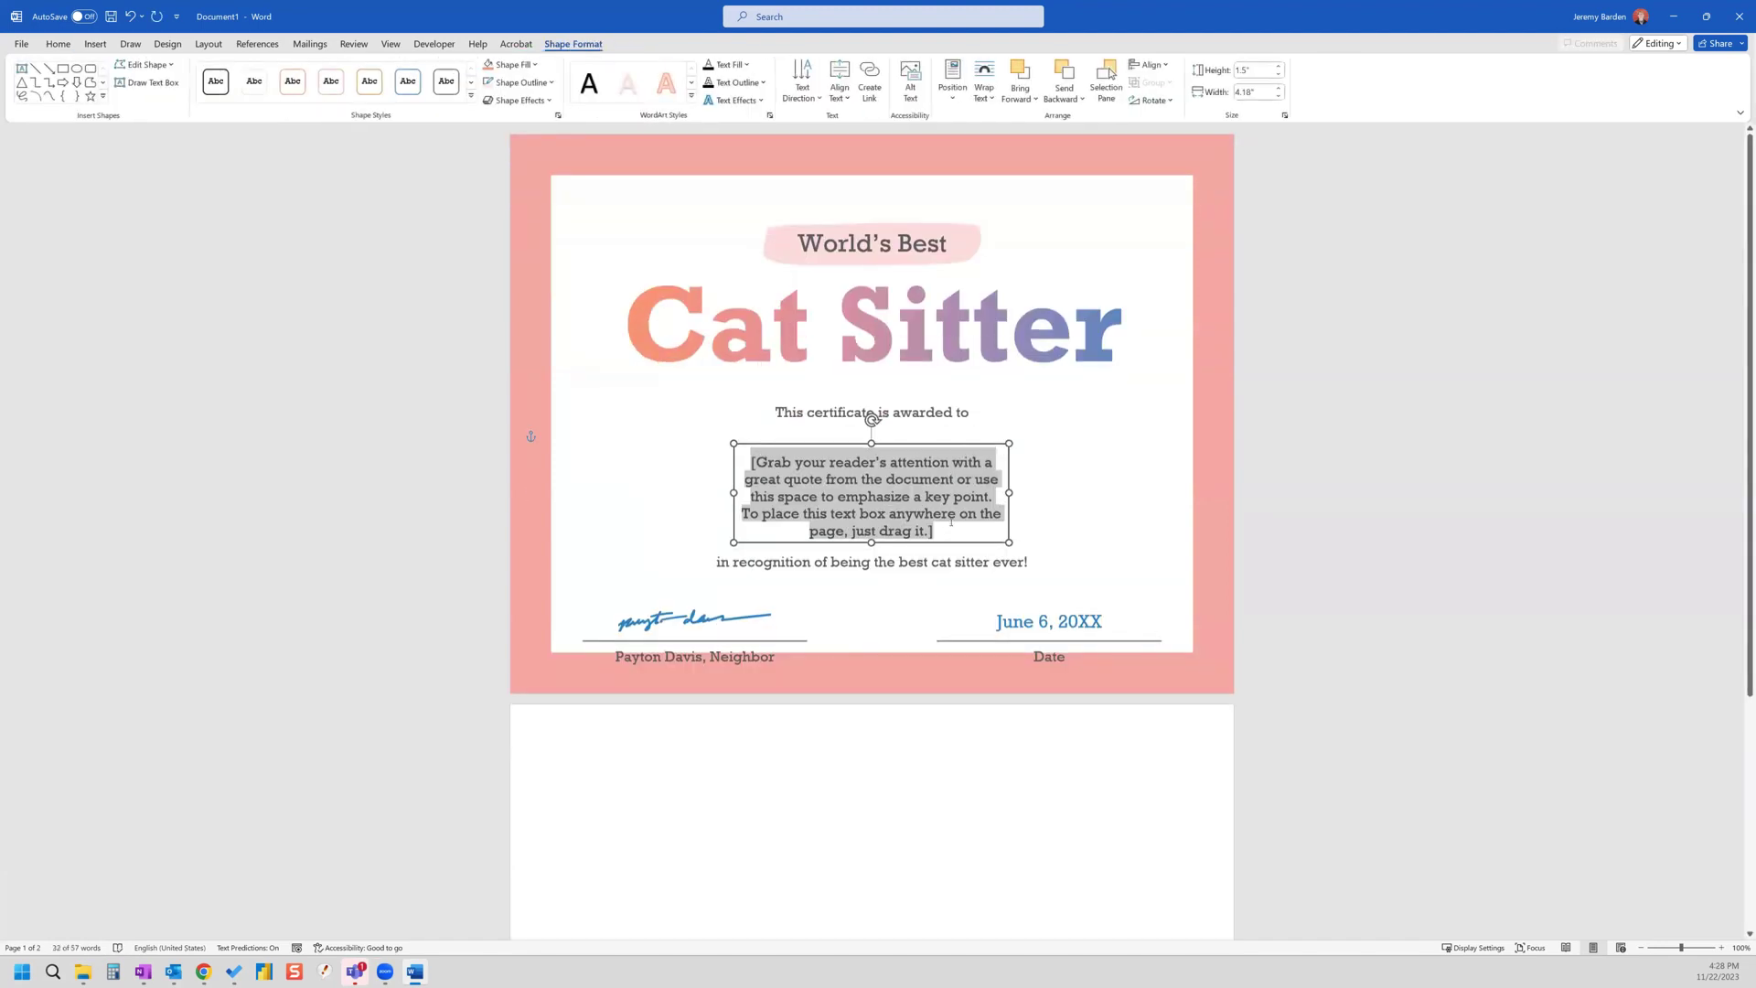
- Replace the text box contents with 'Name' and set it to 24 pt
triple_click(778, 460)
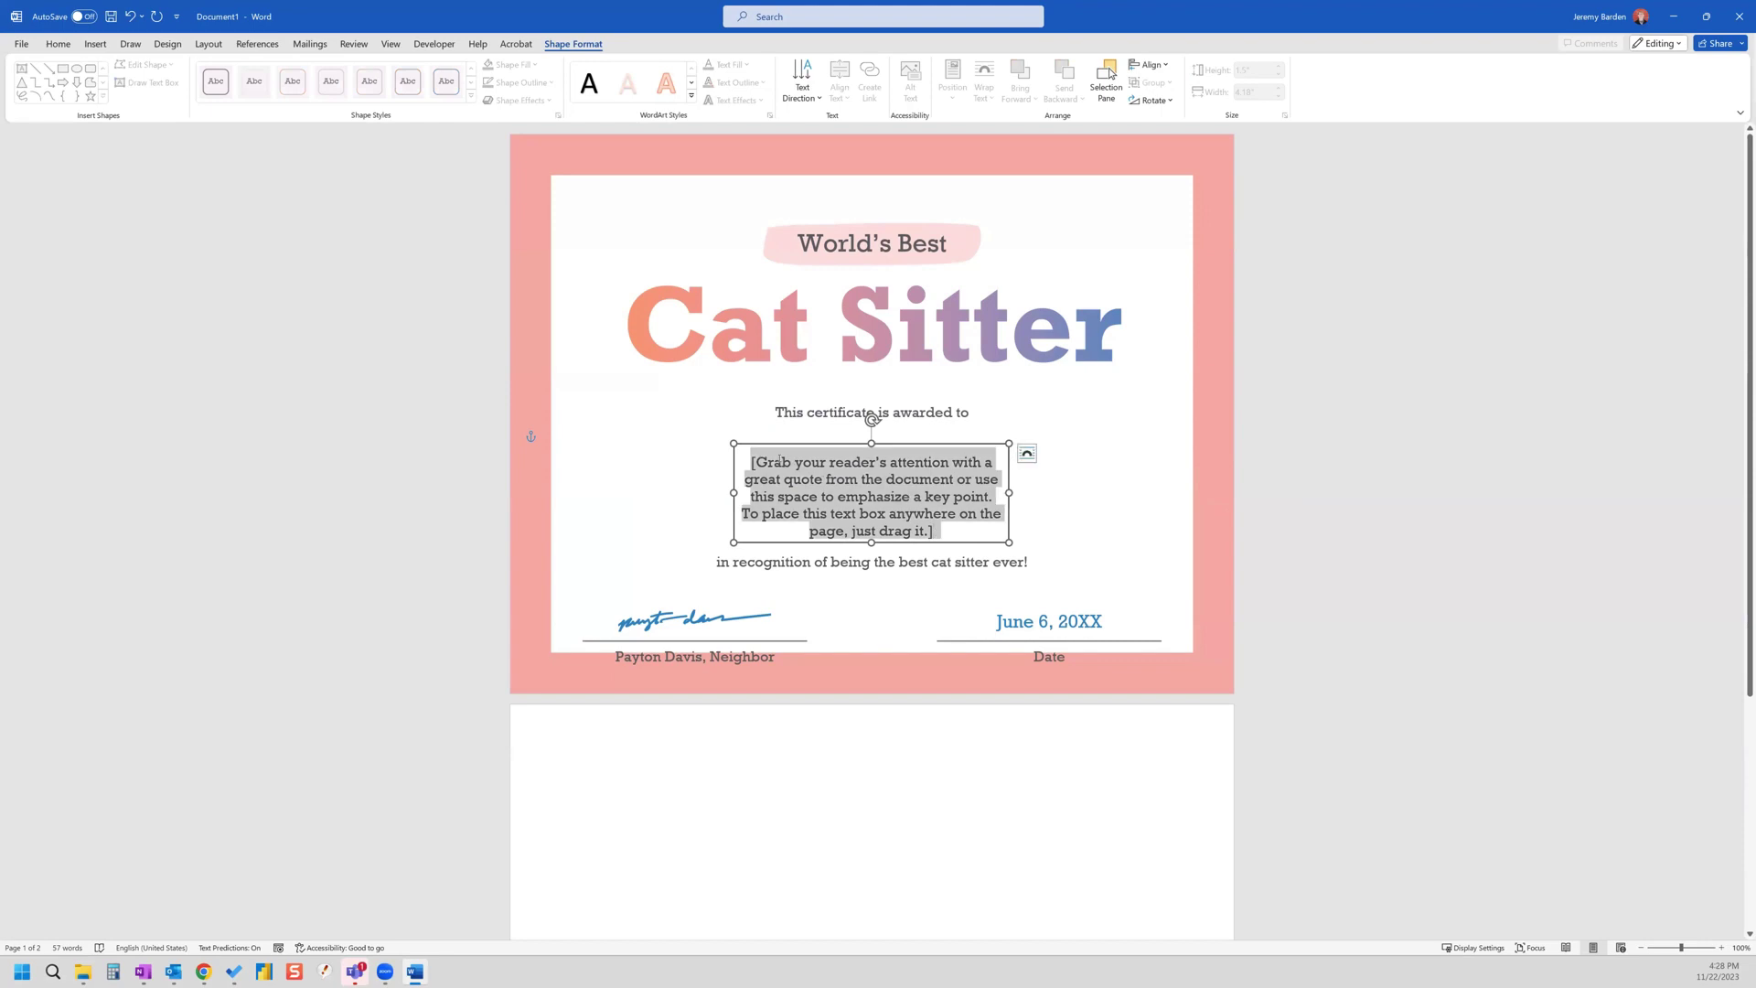
text(Name)
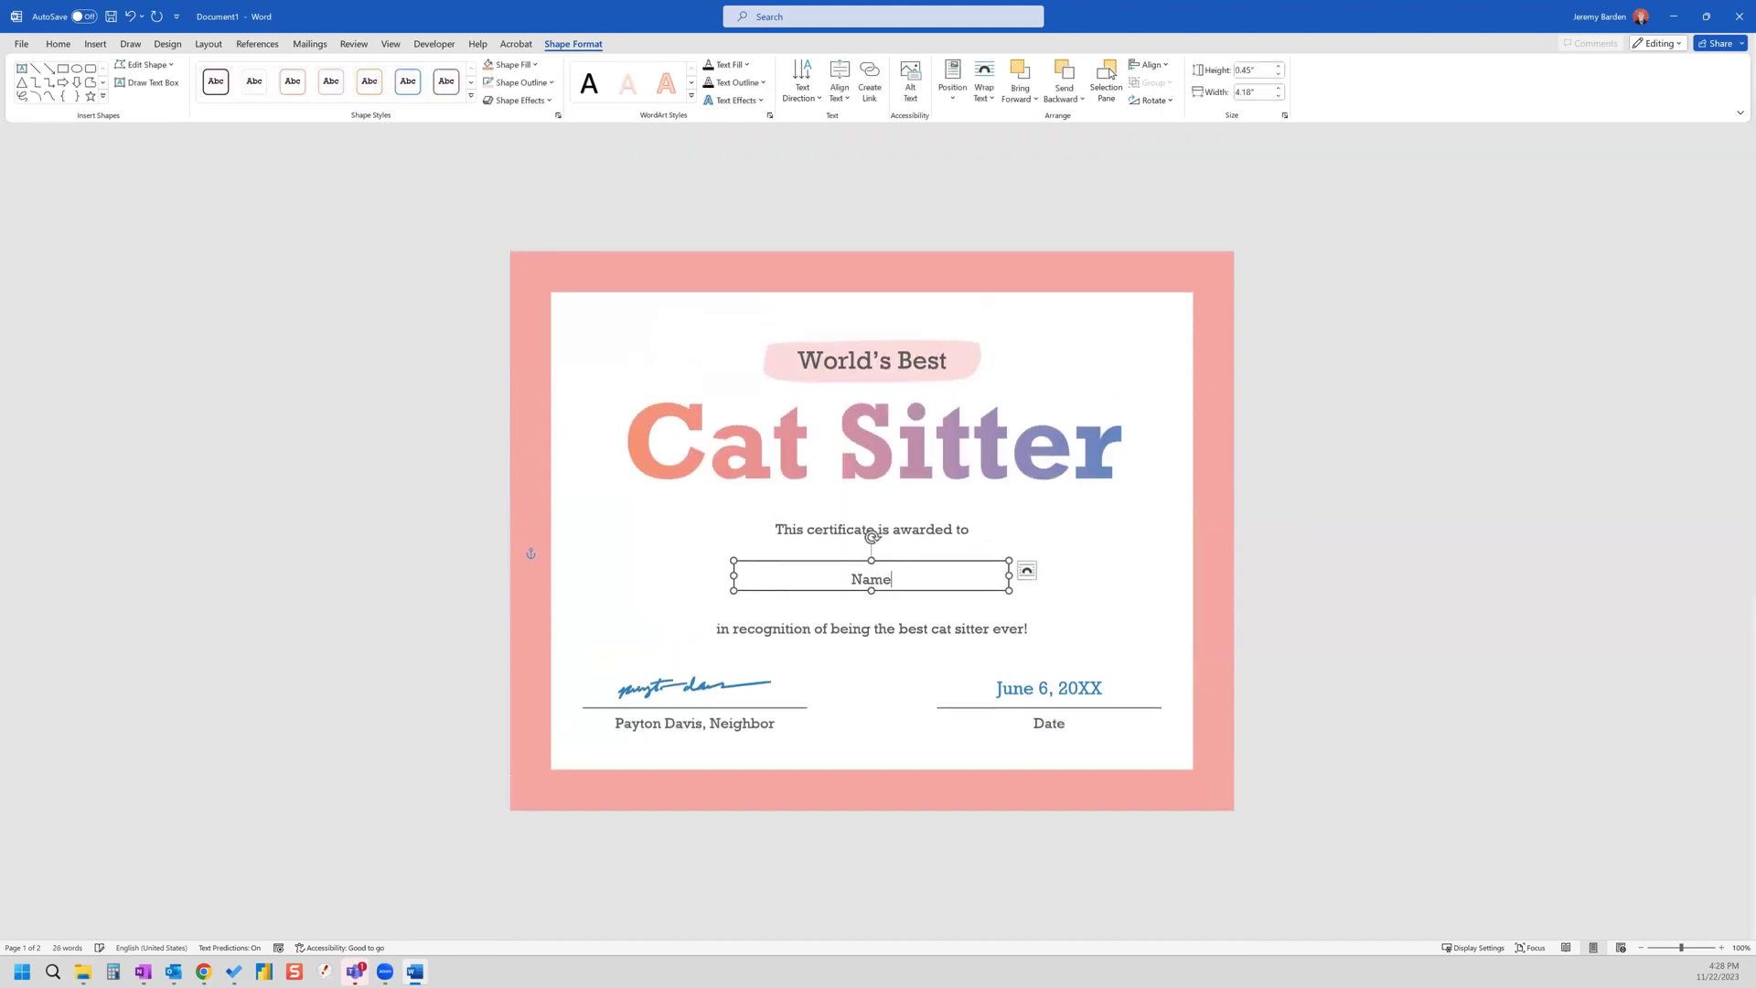
double_click(870, 580)
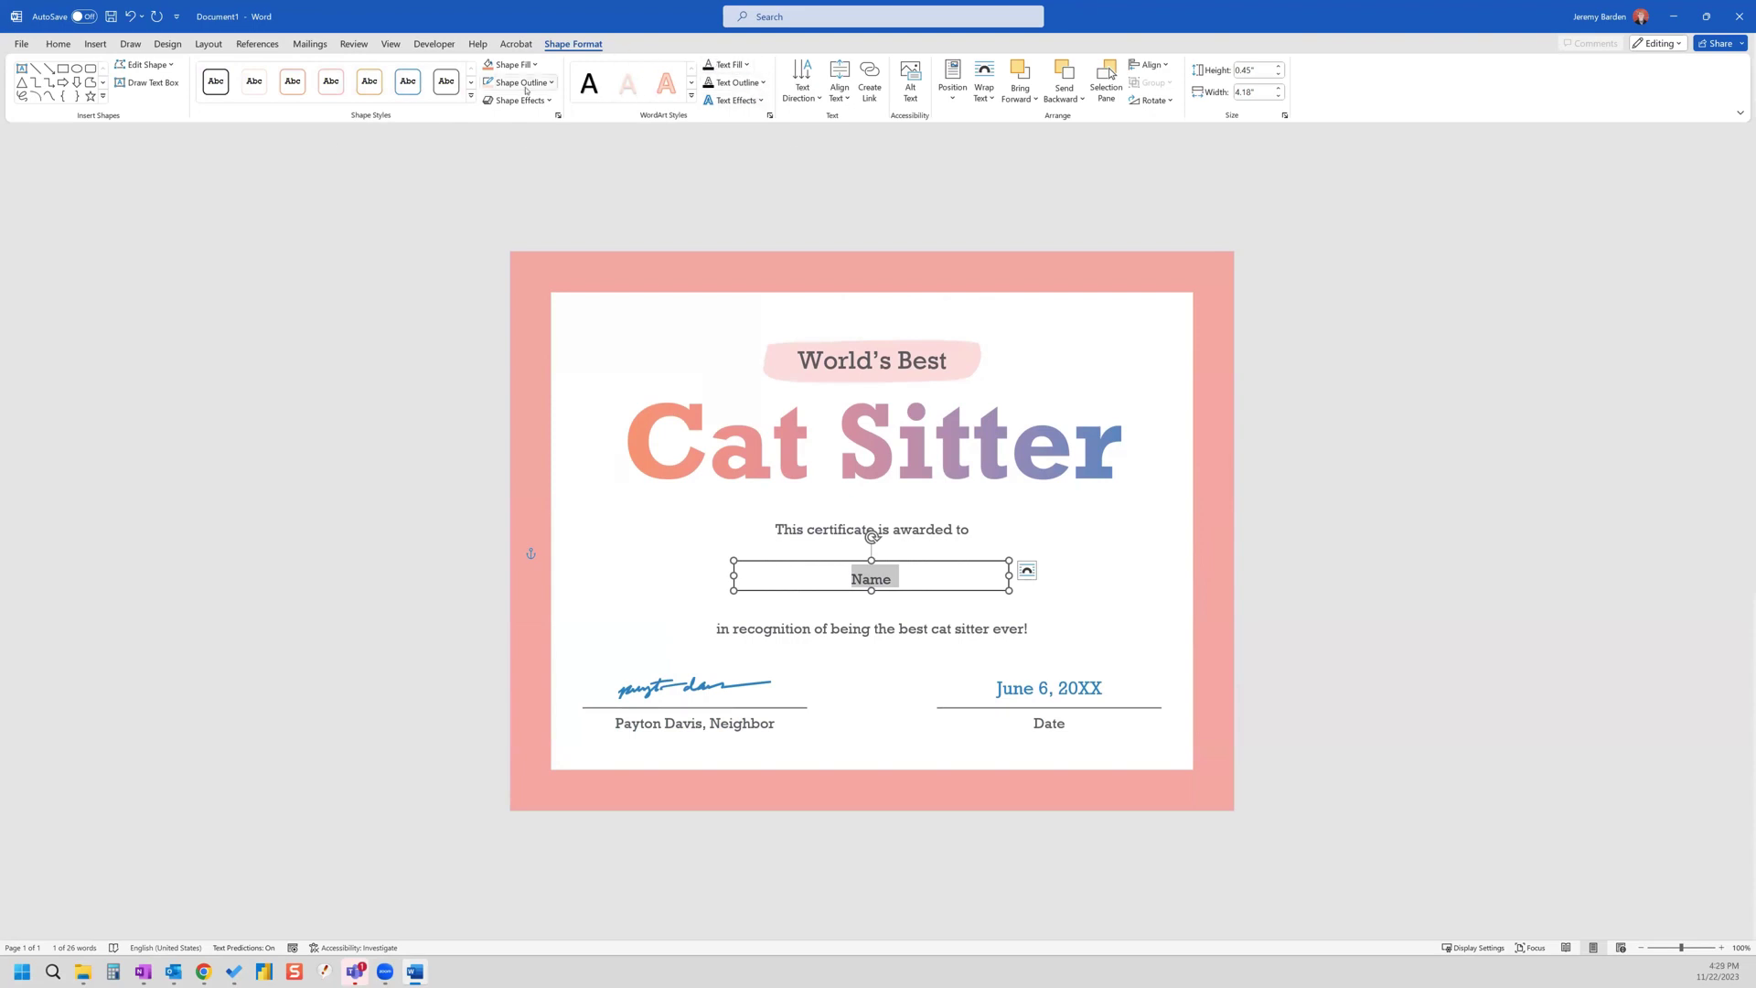
click(58, 44)
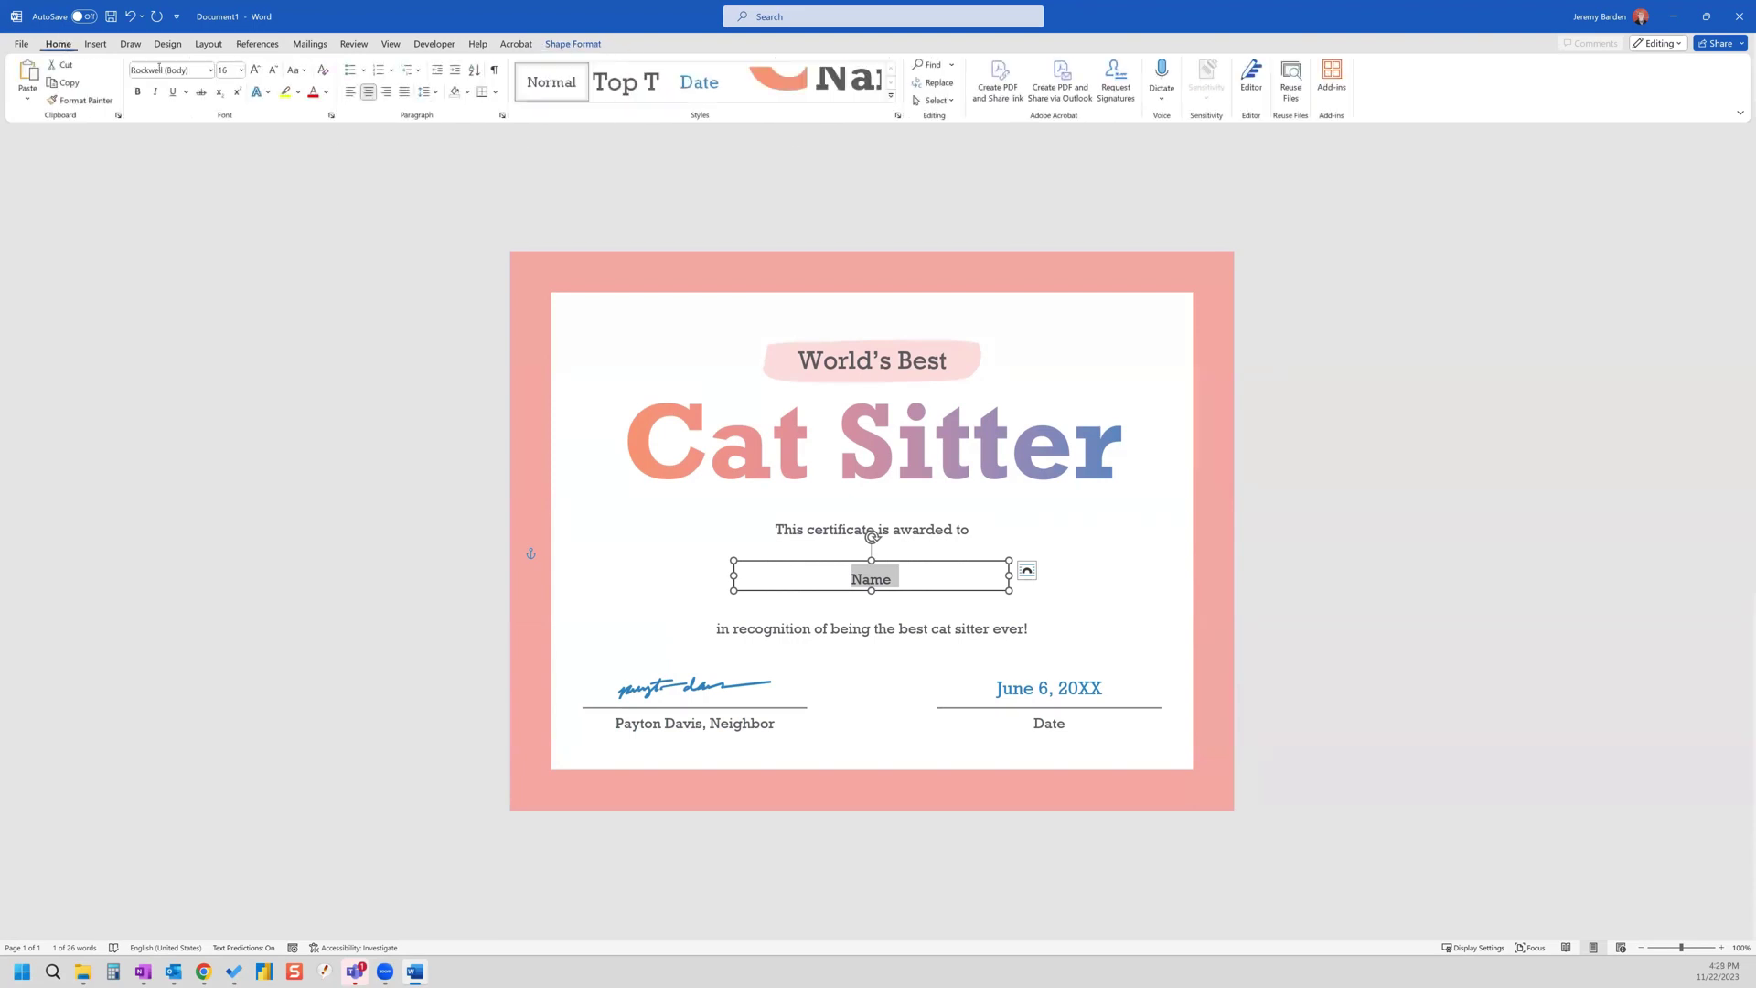
click(226, 70)
text(24)
key(Return)
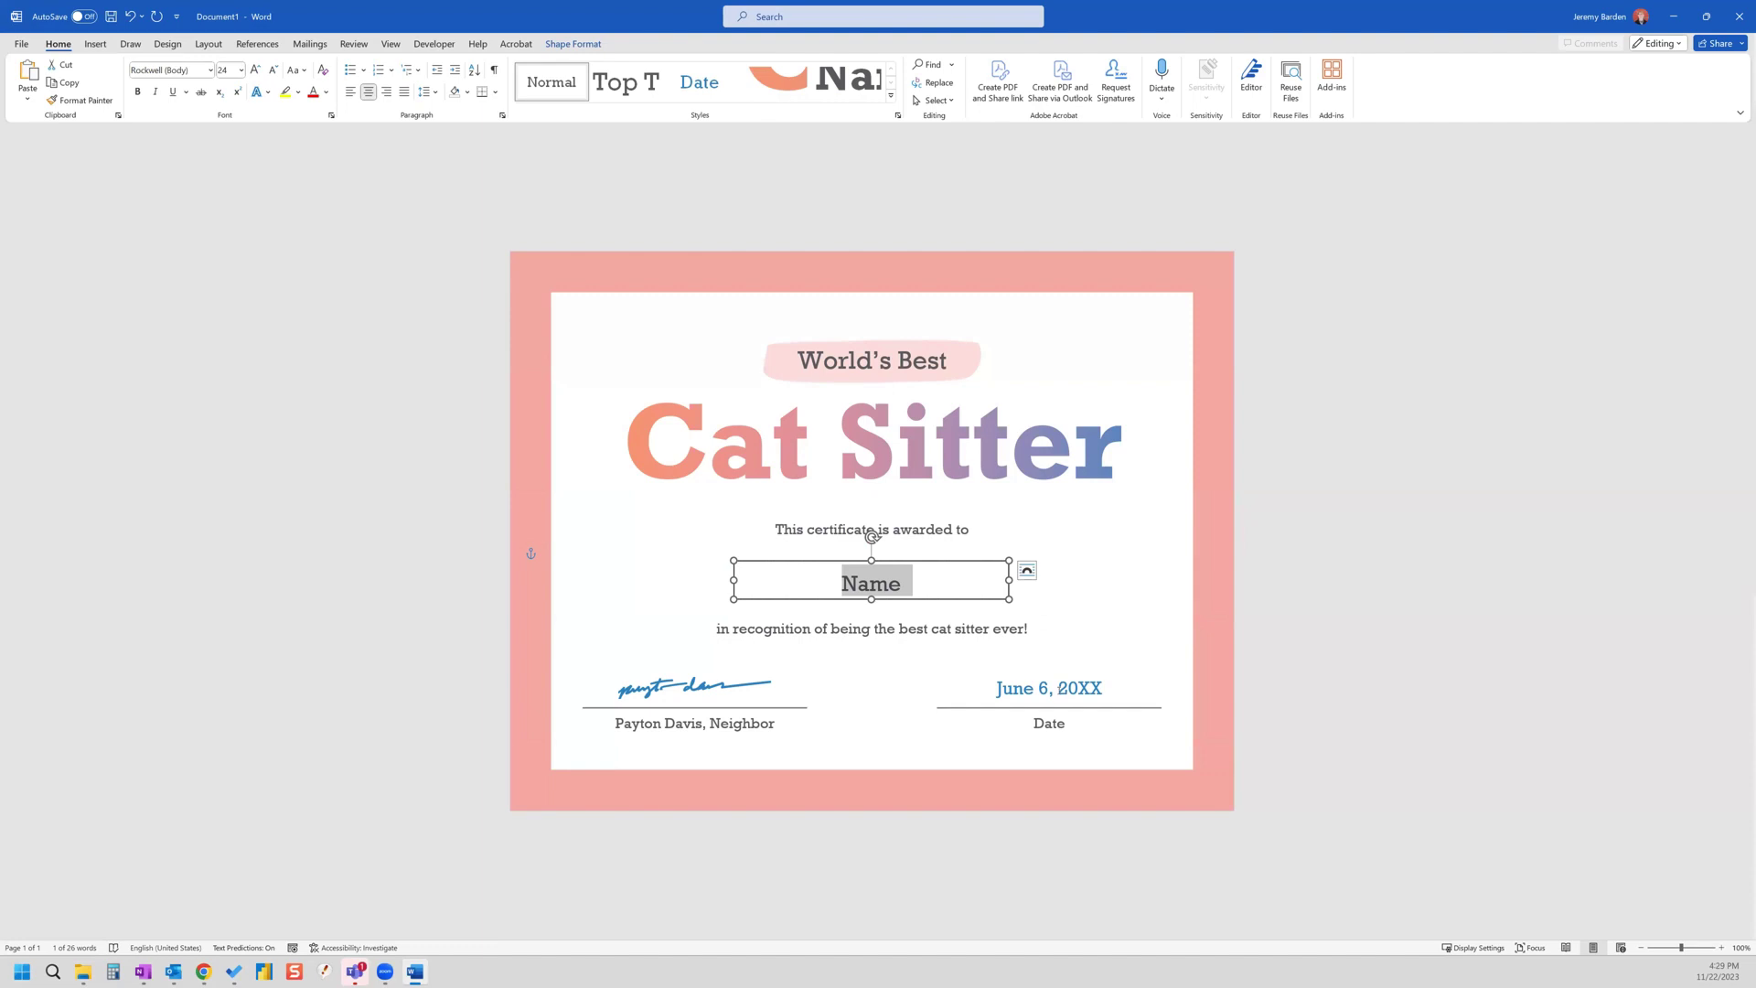
click(1059, 692)
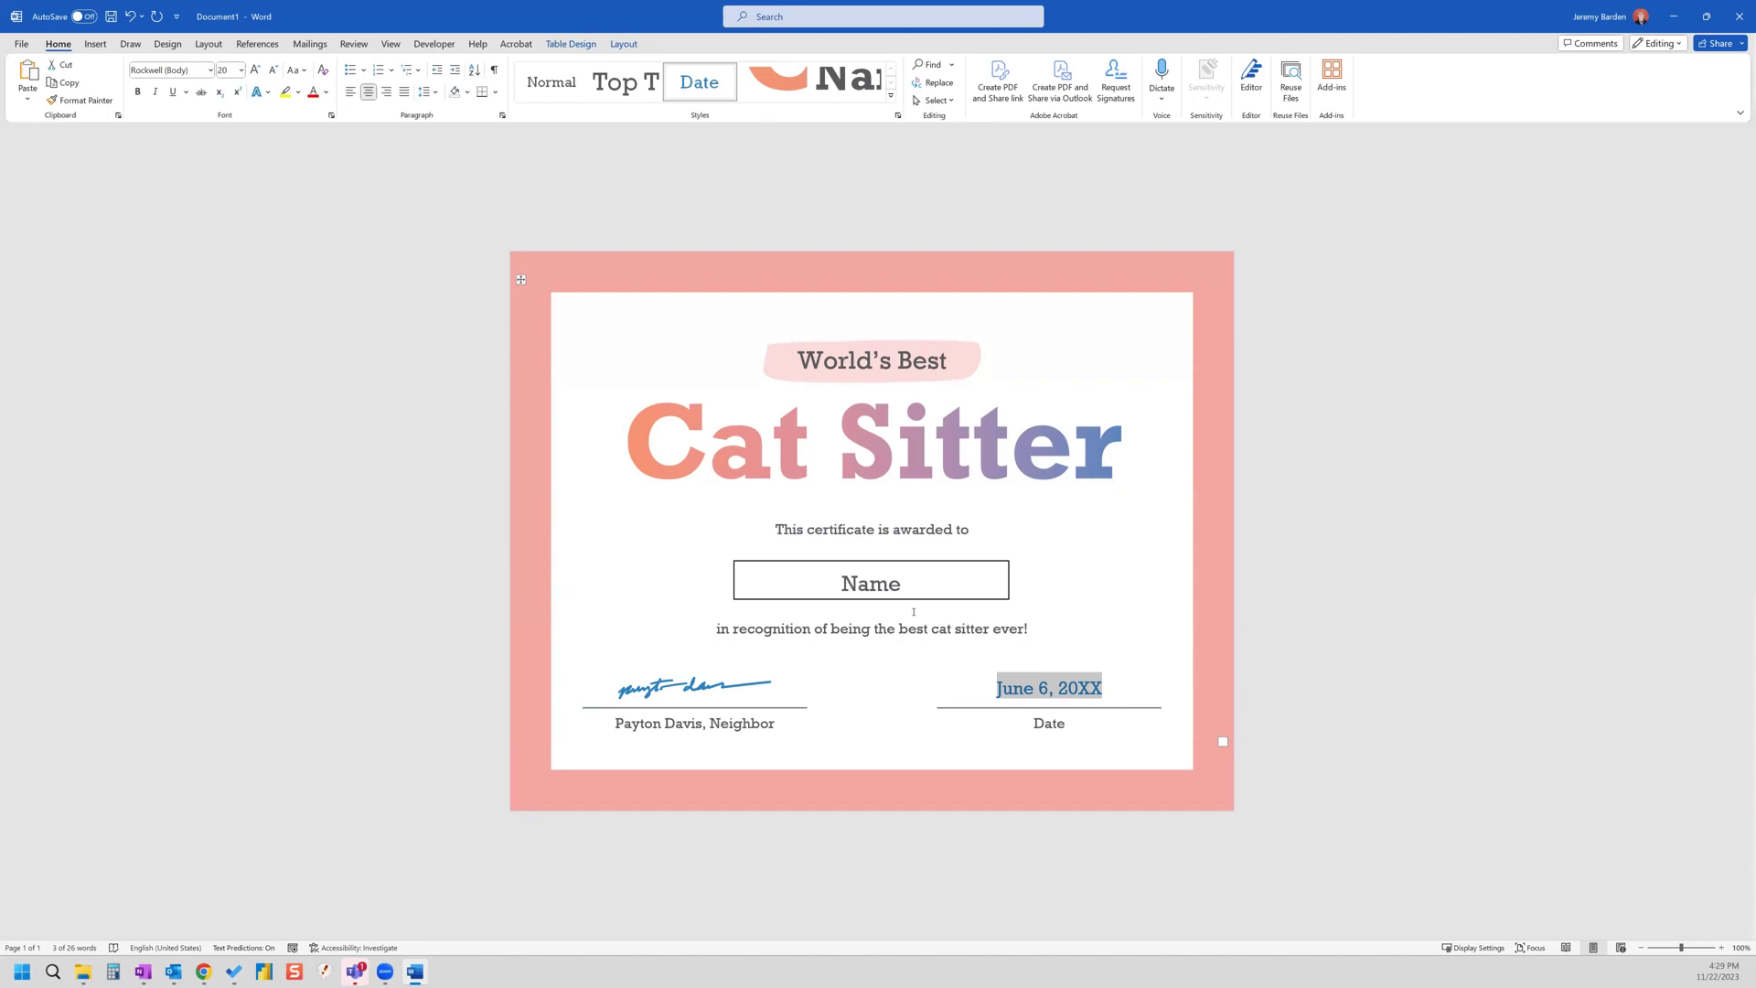
- Select the Name text and enable the Developer tab in Word Options' ribbon customization
click(912, 576)
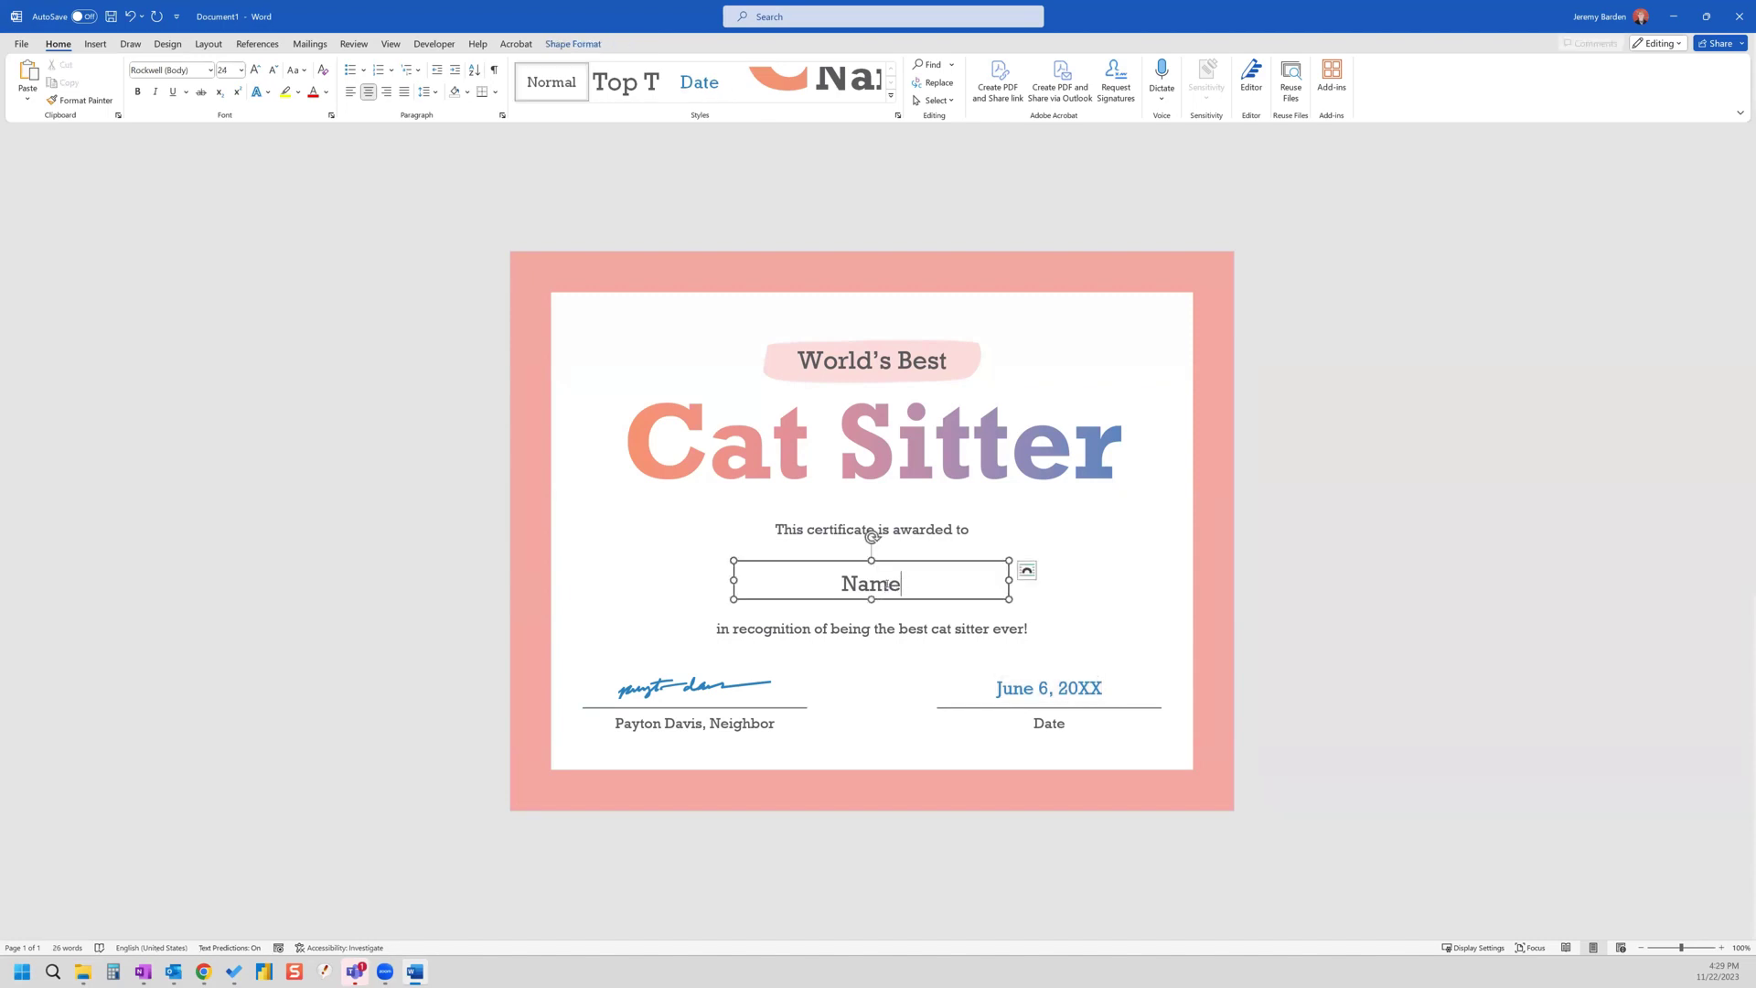
double_click(883, 583)
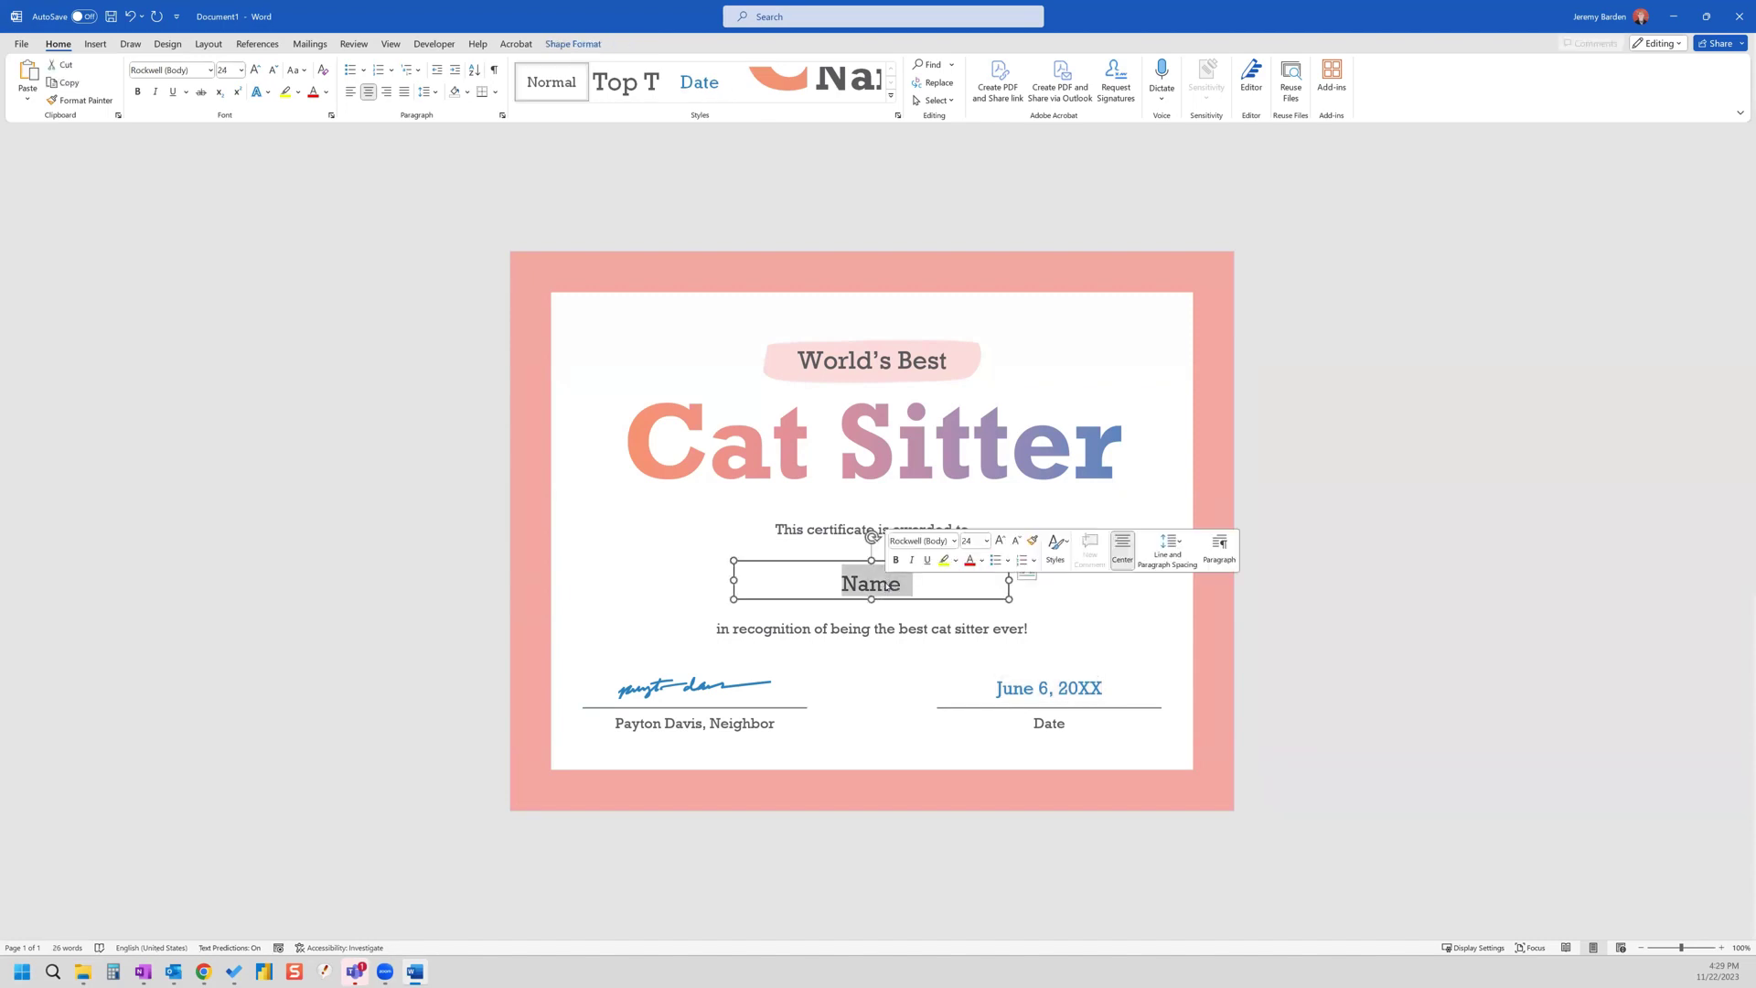
click(434, 46)
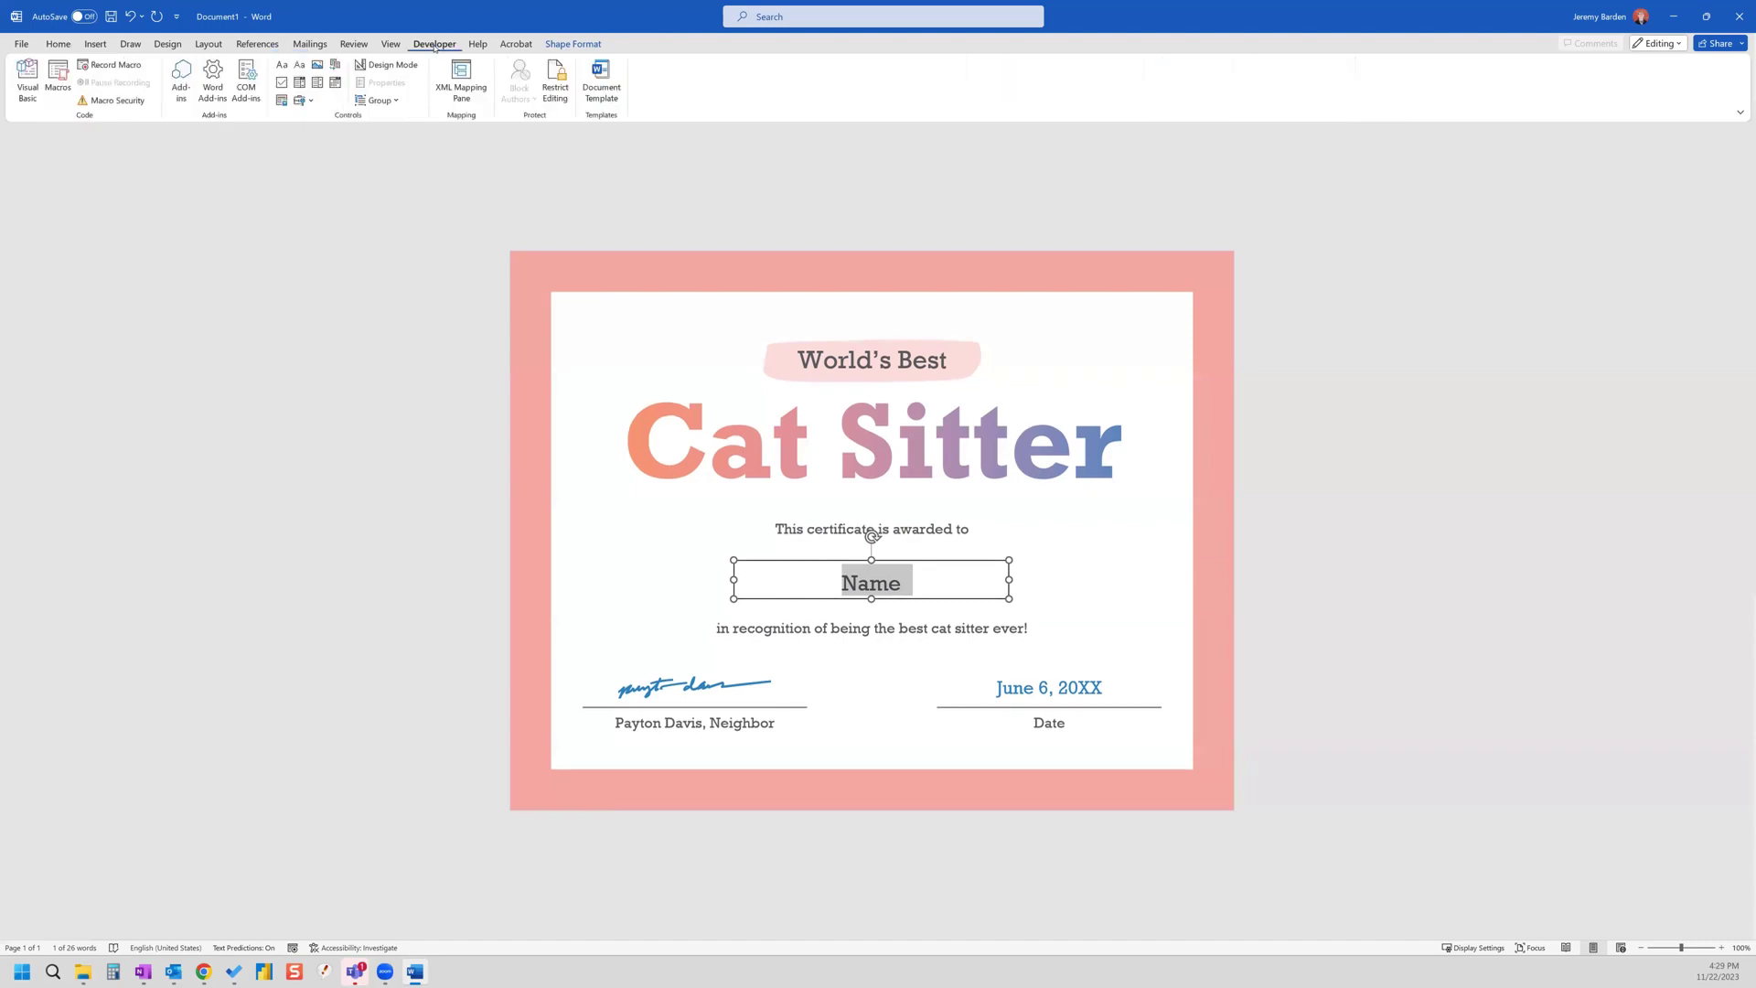
click(21, 44)
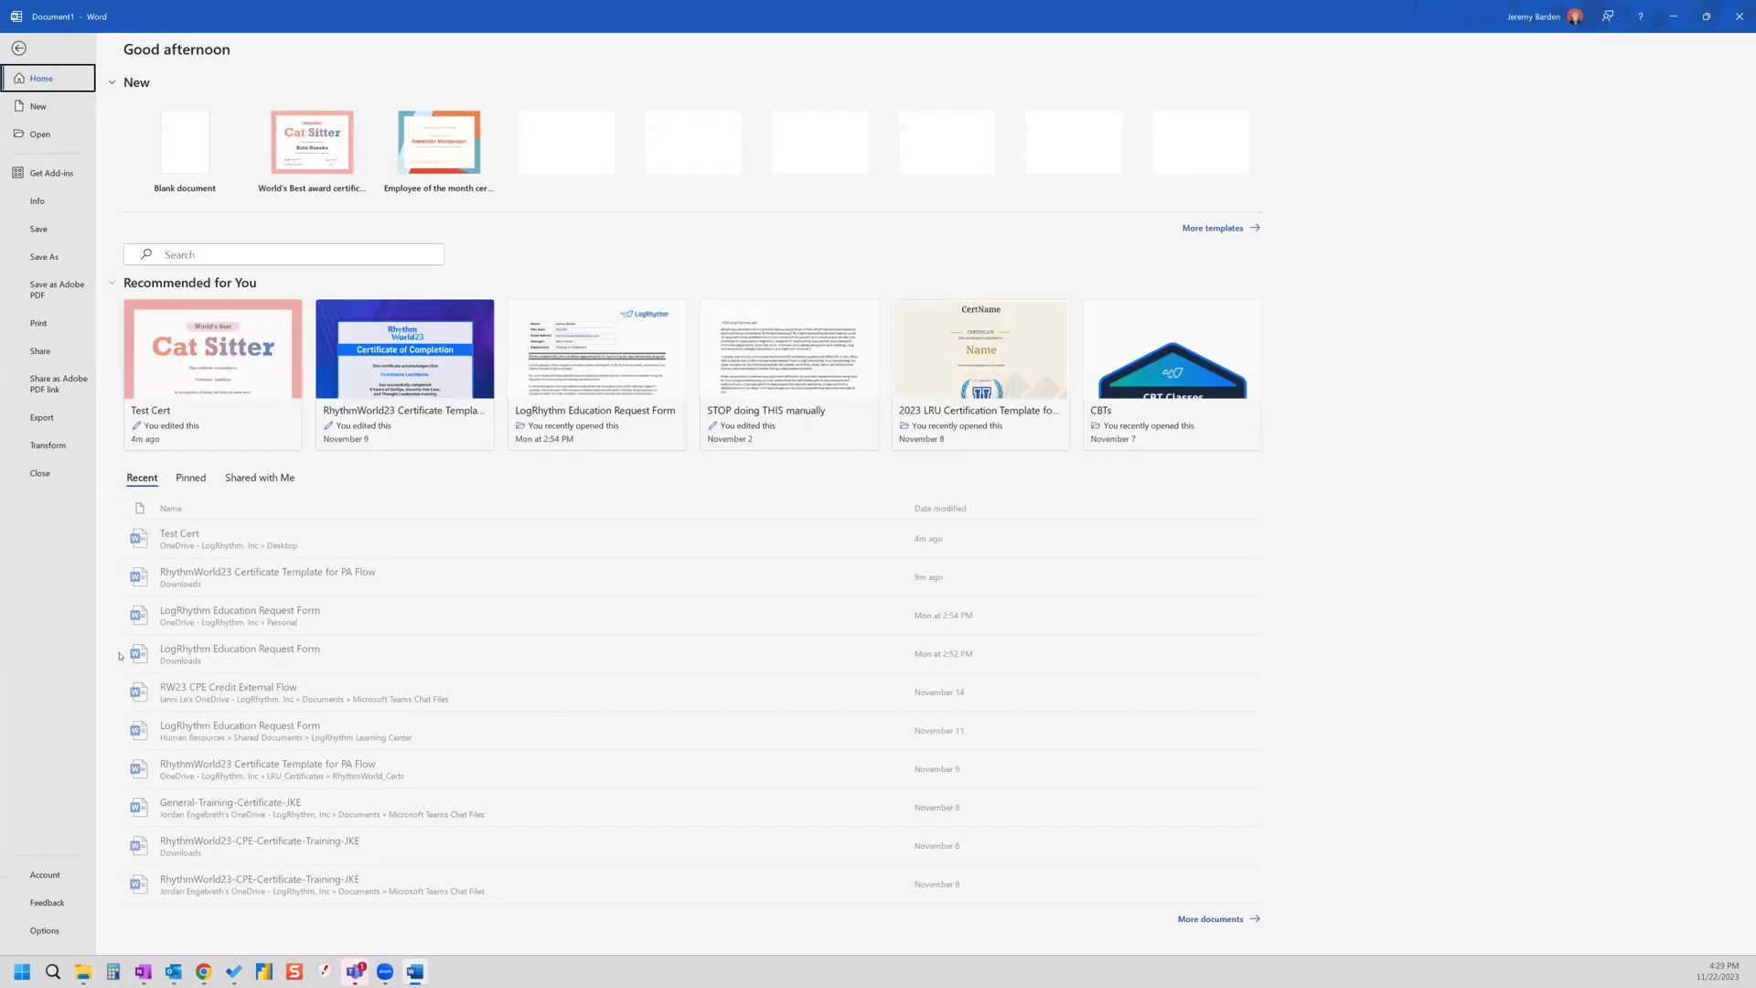
click(44, 930)
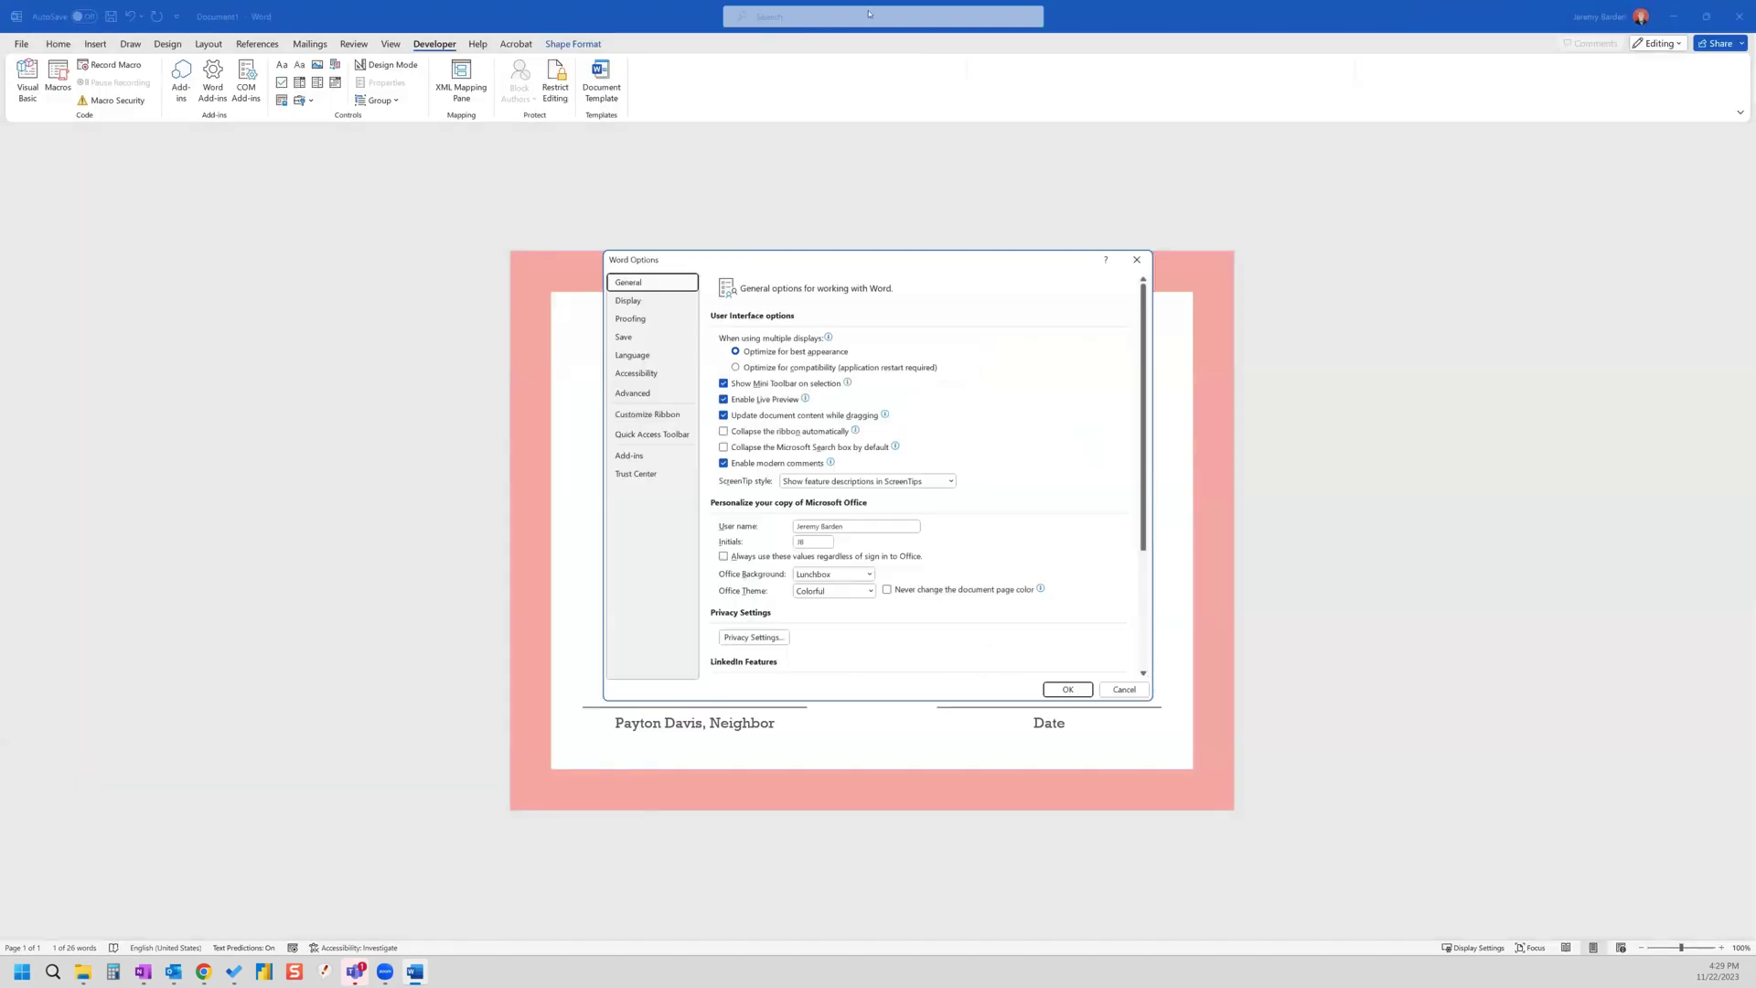
click(644, 412)
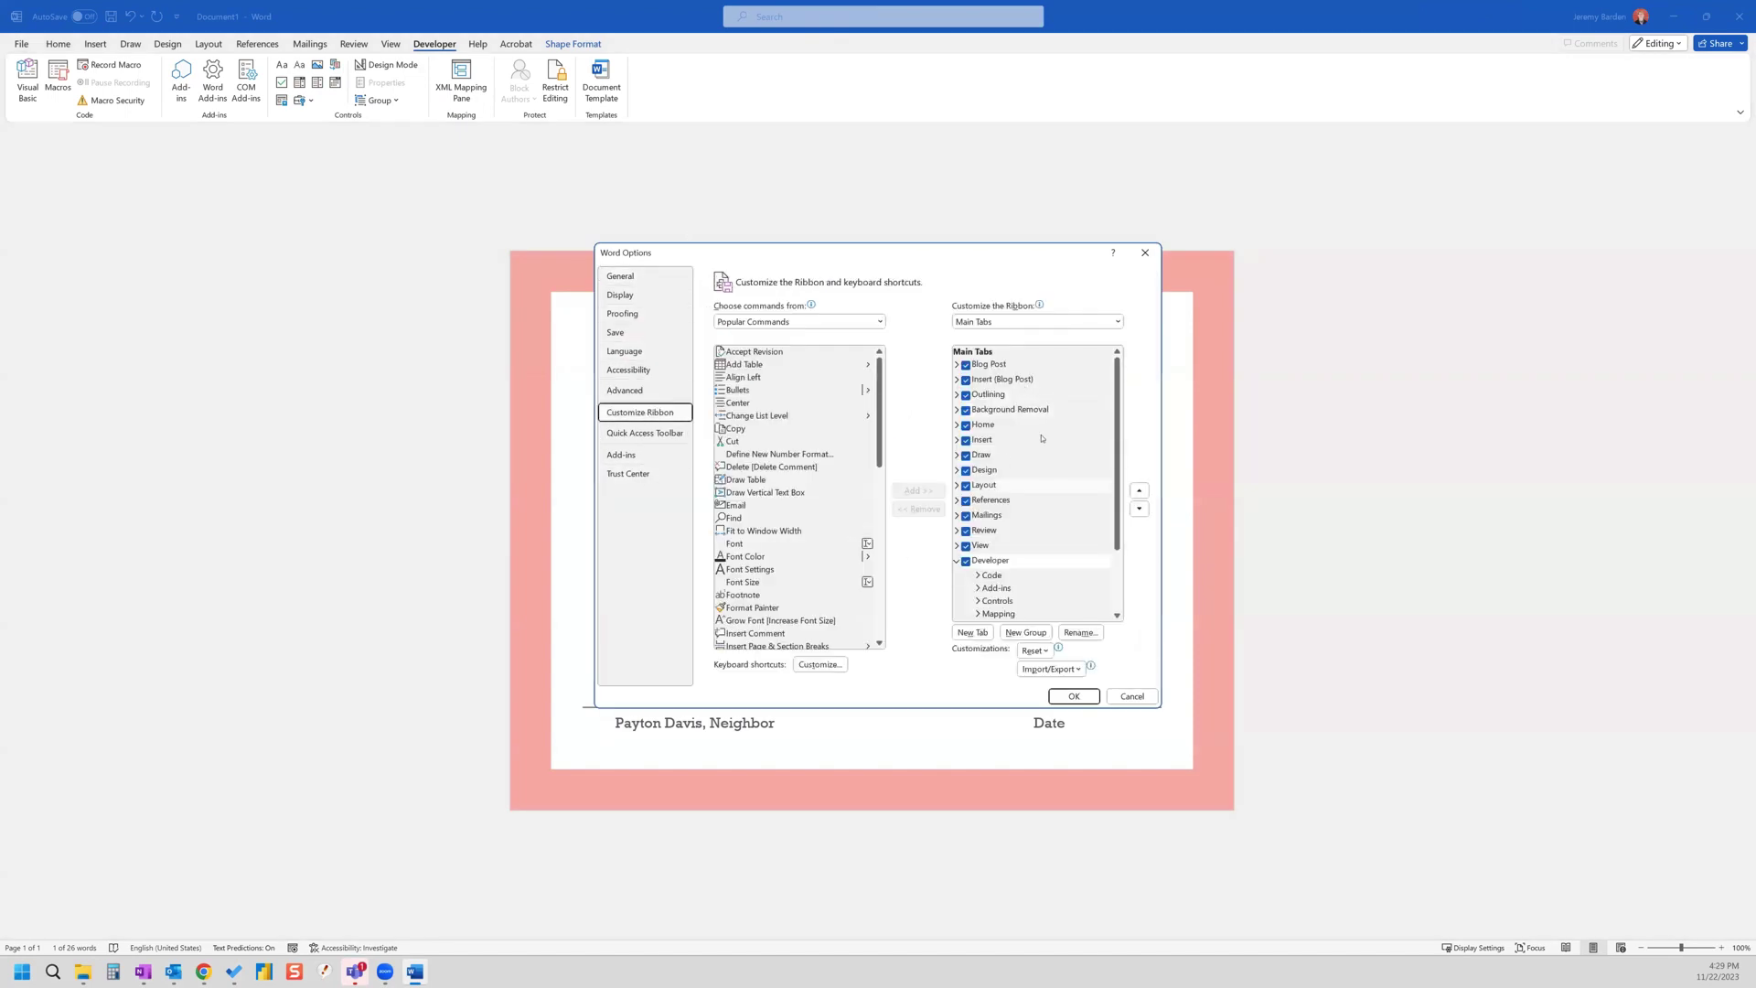
scroll(956, 521, down, 1)
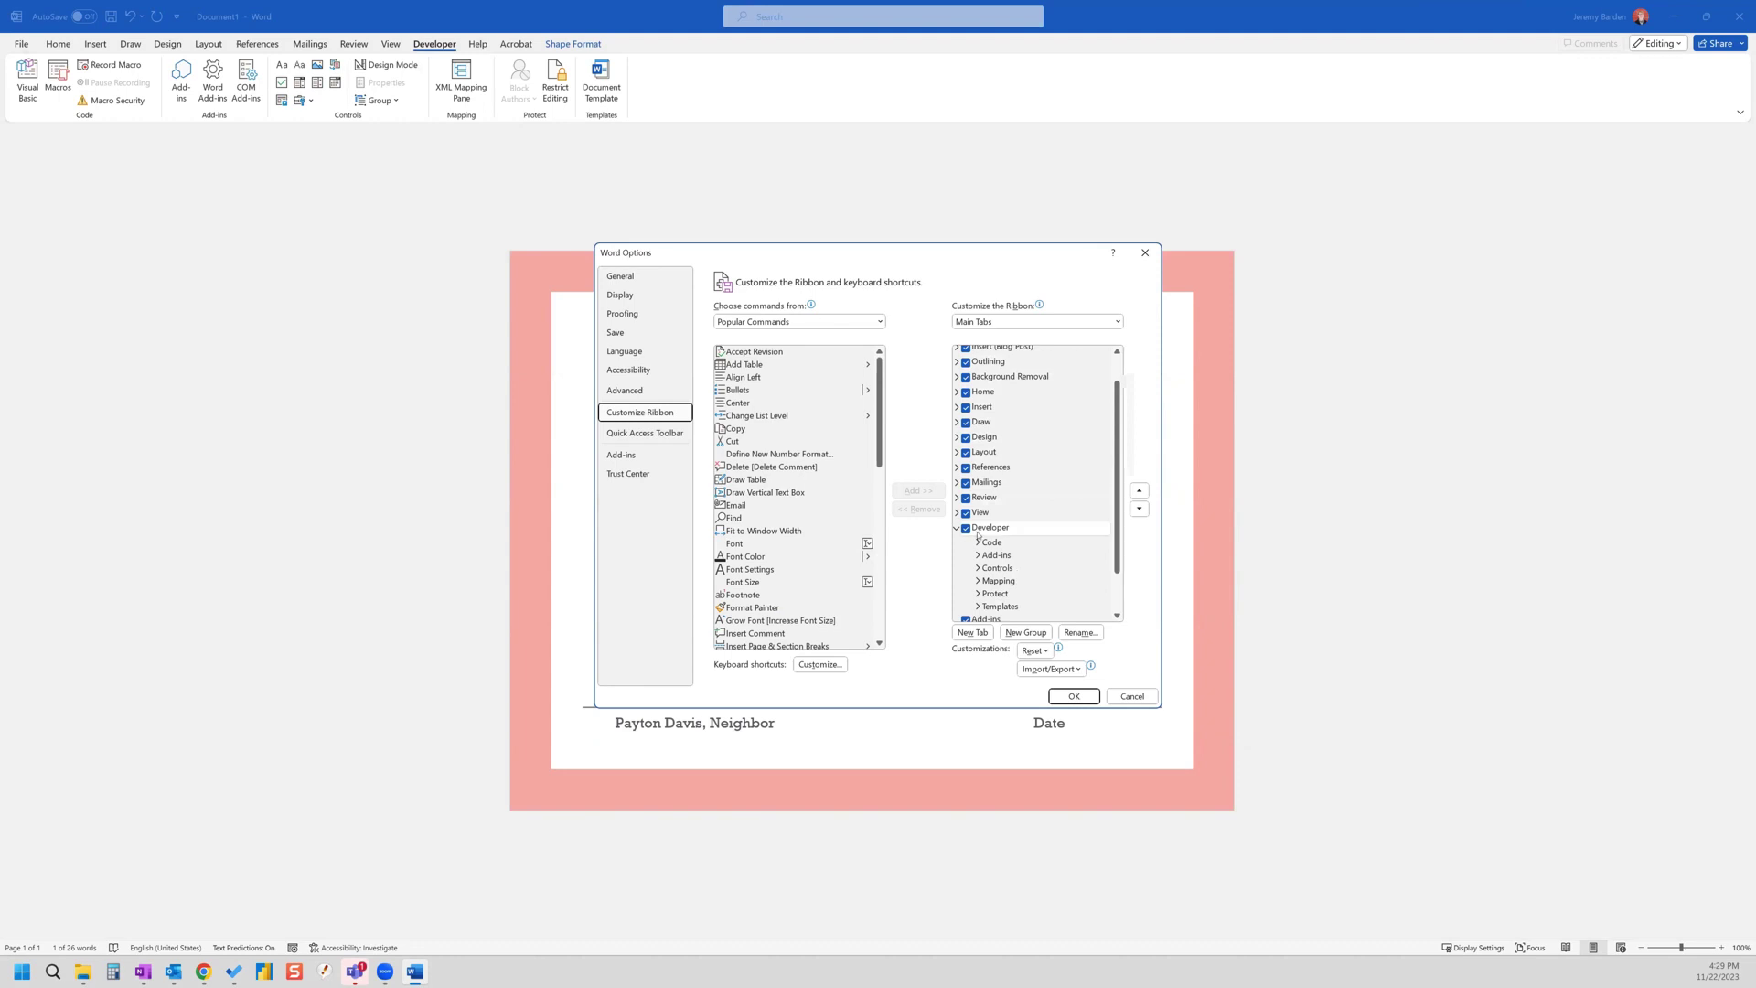
click(1073, 696)
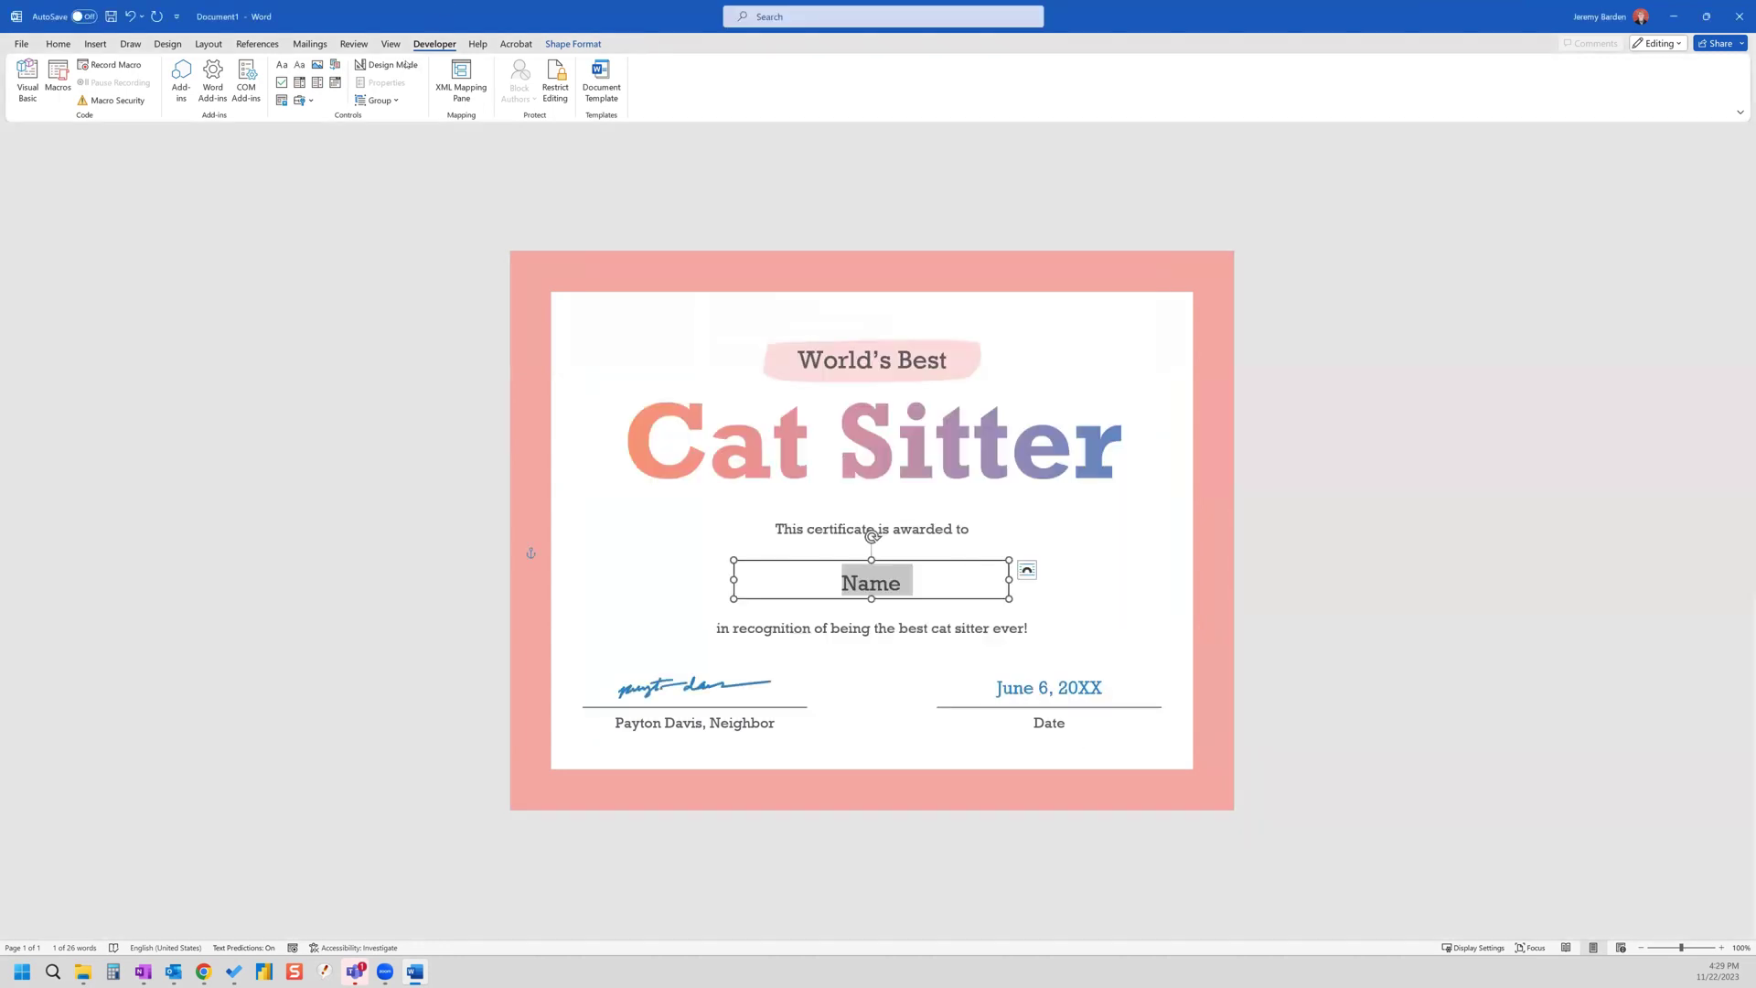
- Wrap 'Name' in a plain text content control with Title 'Name' and Tag 'Name'
click(887, 583)
double_click(888, 584)
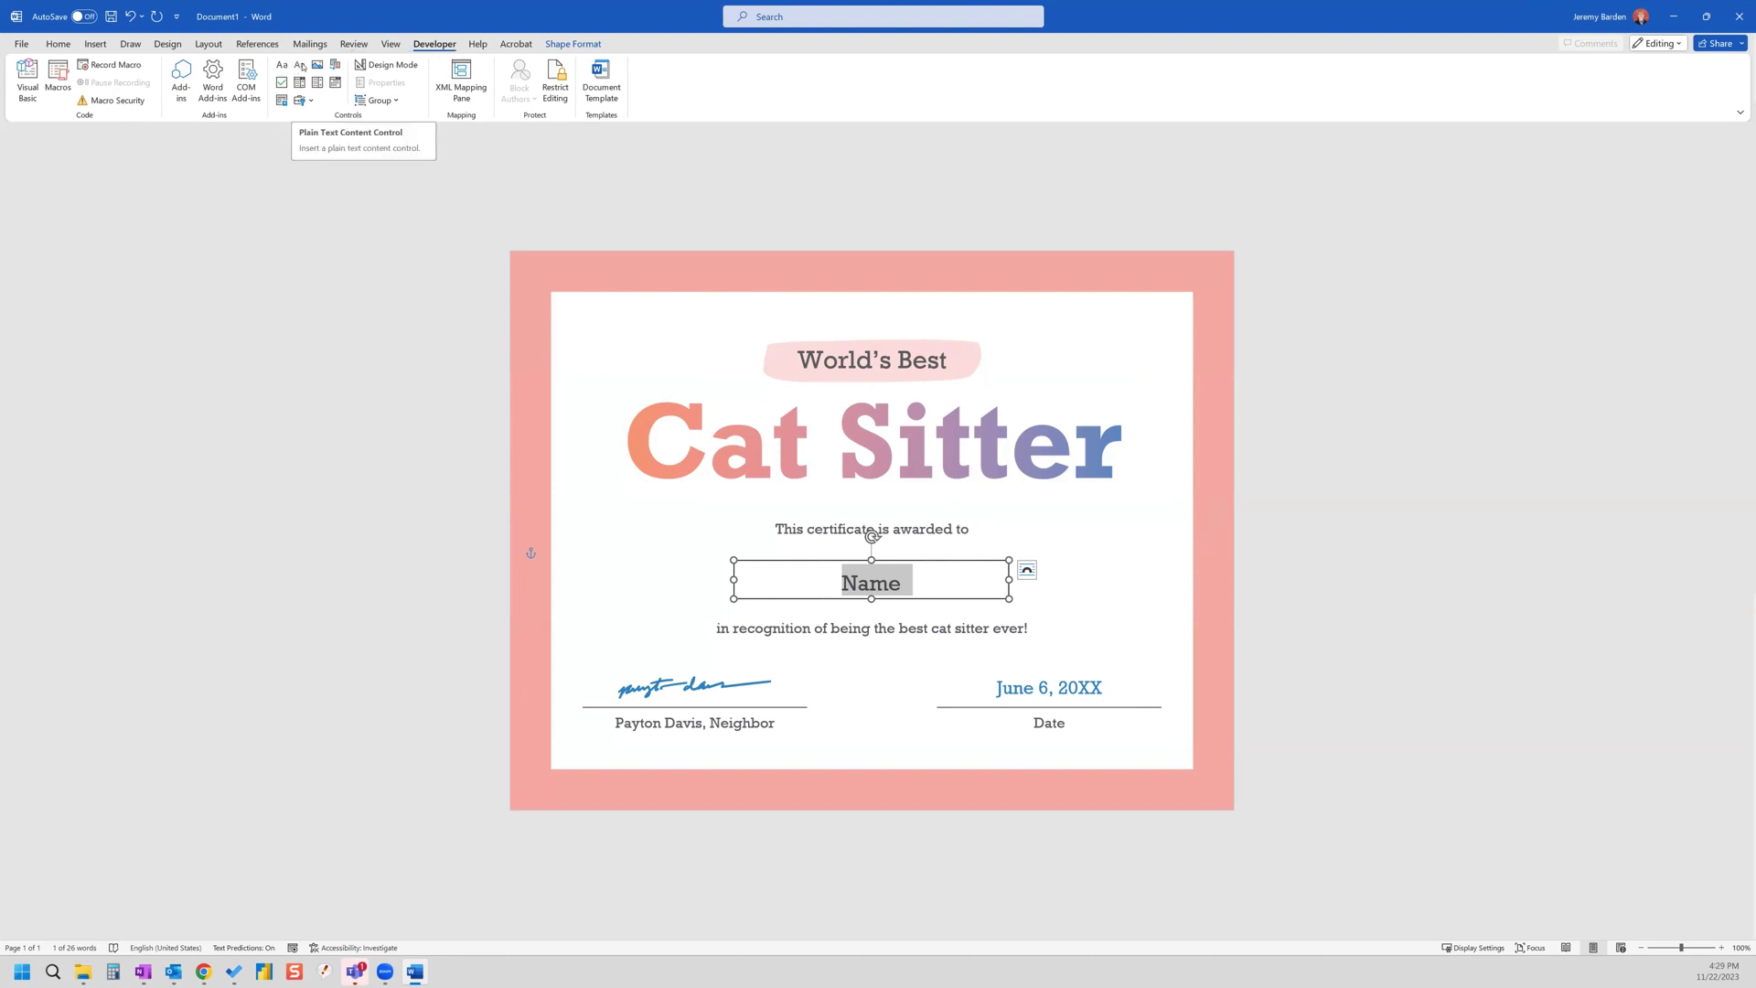
click(303, 67)
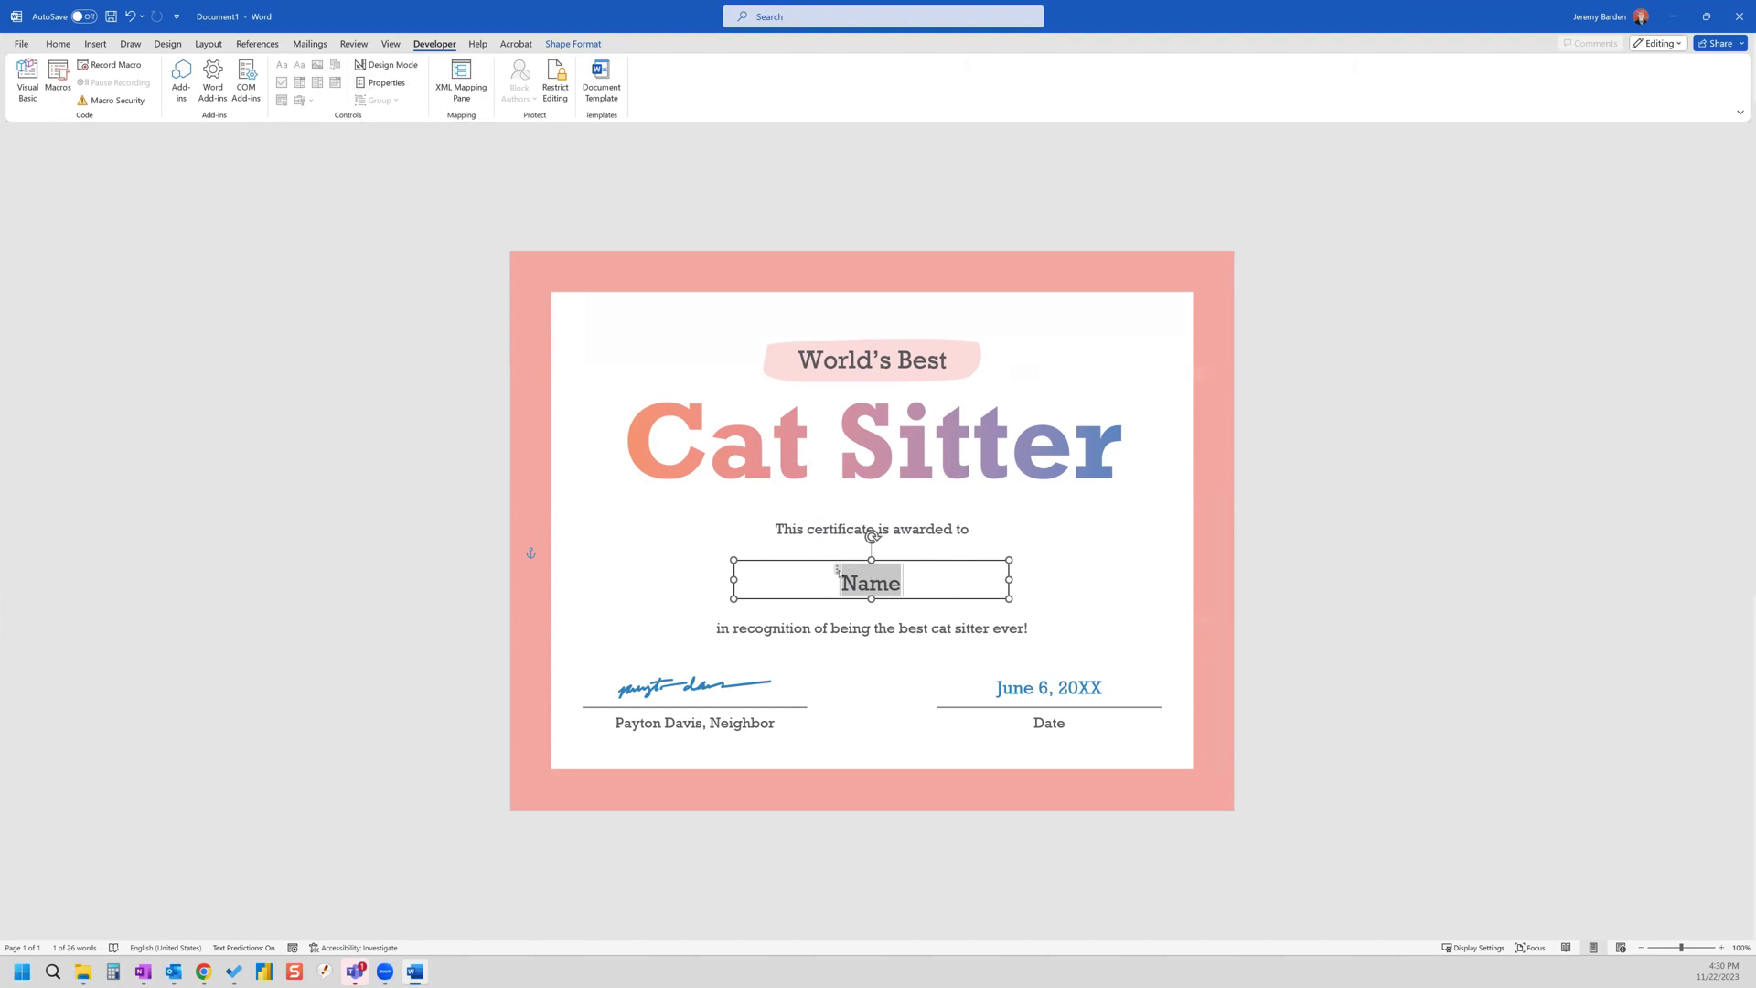
click(384, 85)
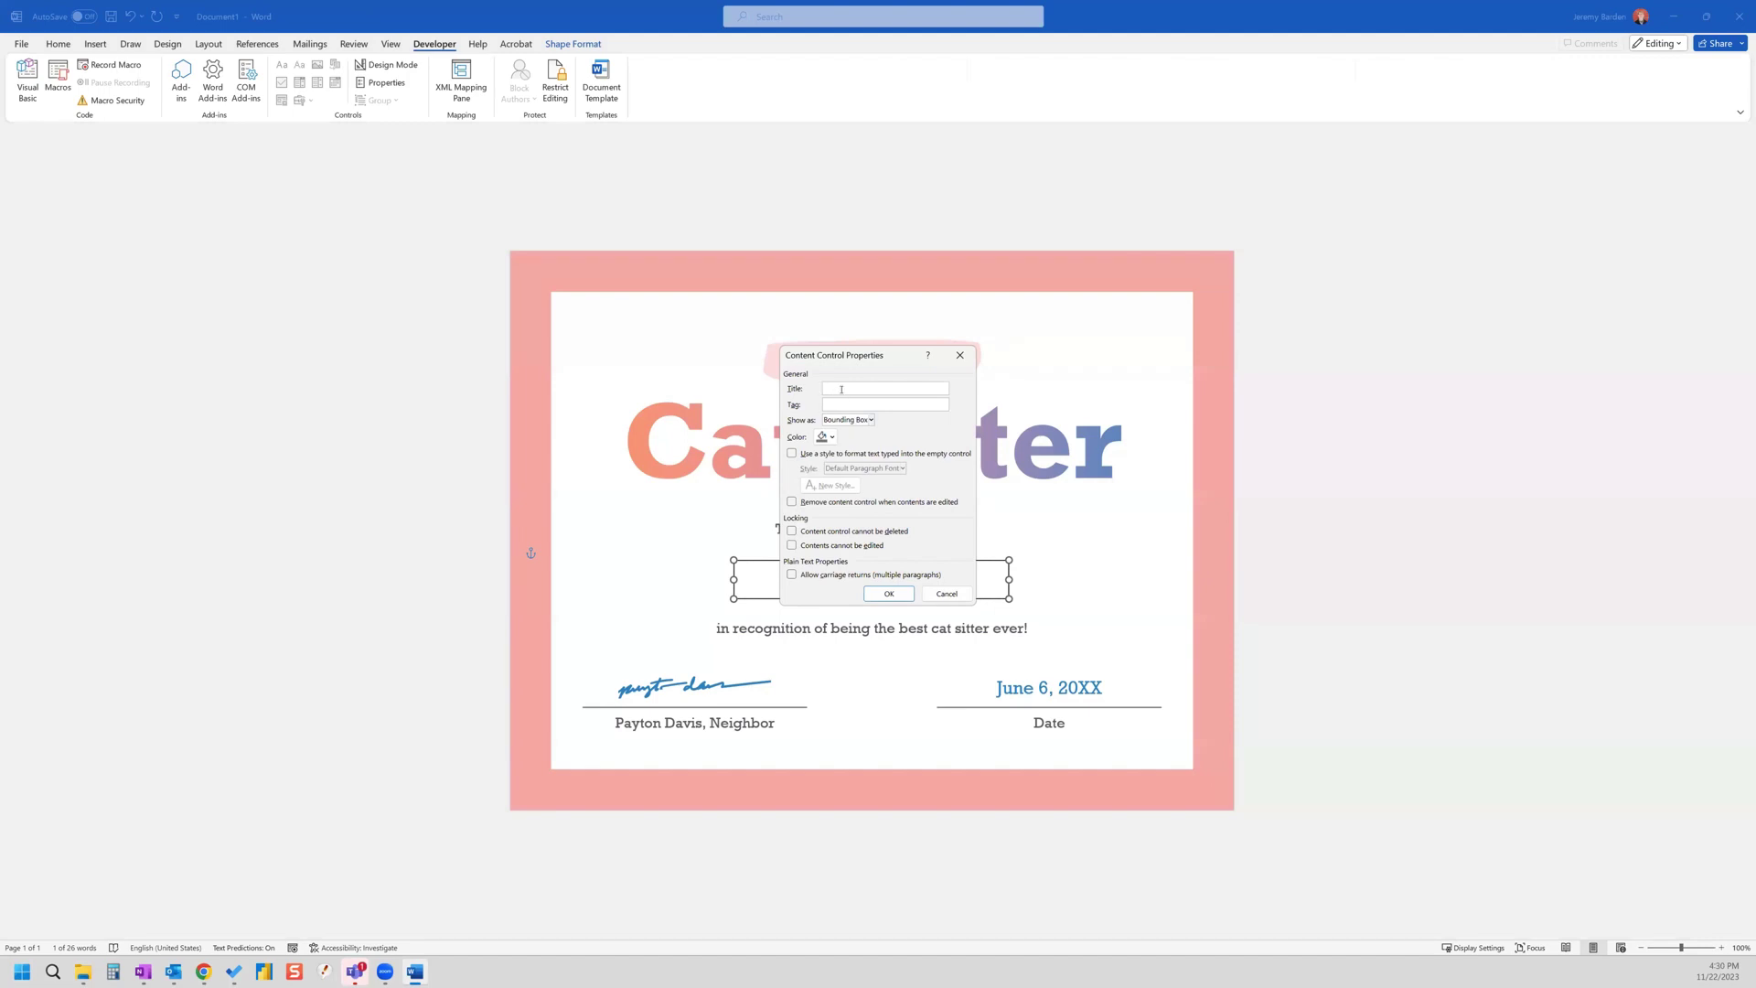
text(Name)
click(855, 402)
text(Name)
click(894, 594)
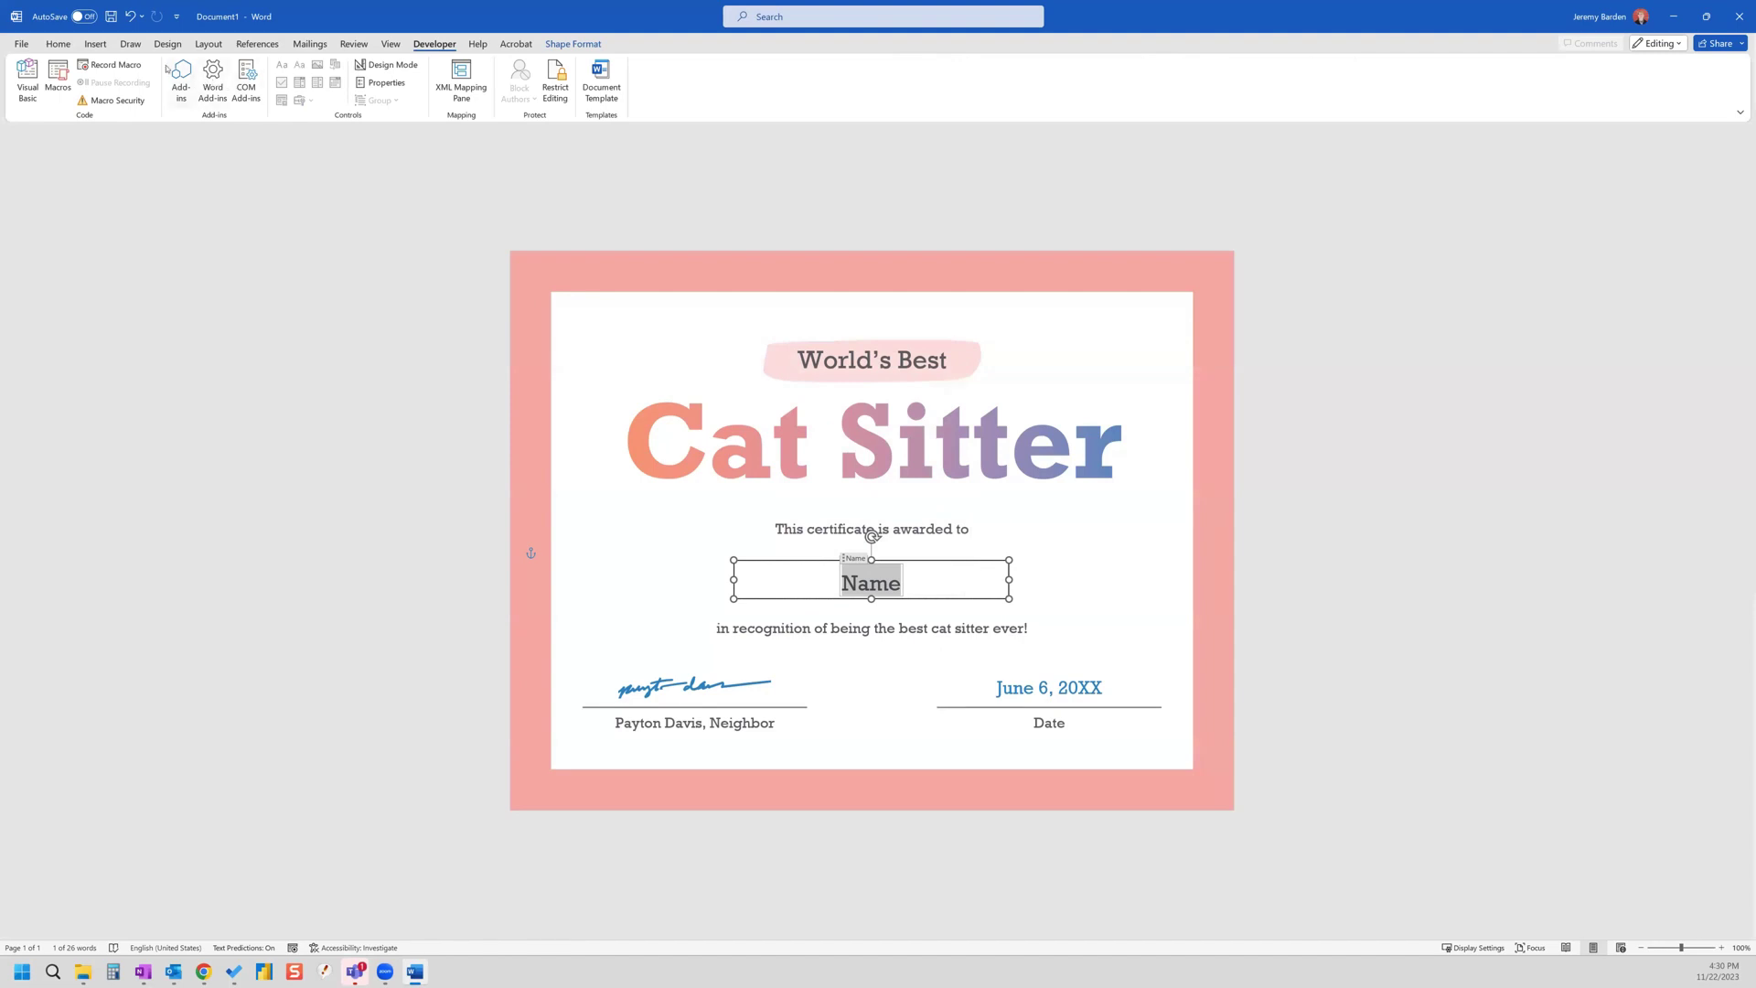
- Save the certificate as 'Cat Sitter Template' in the Desktop folder
click(22, 44)
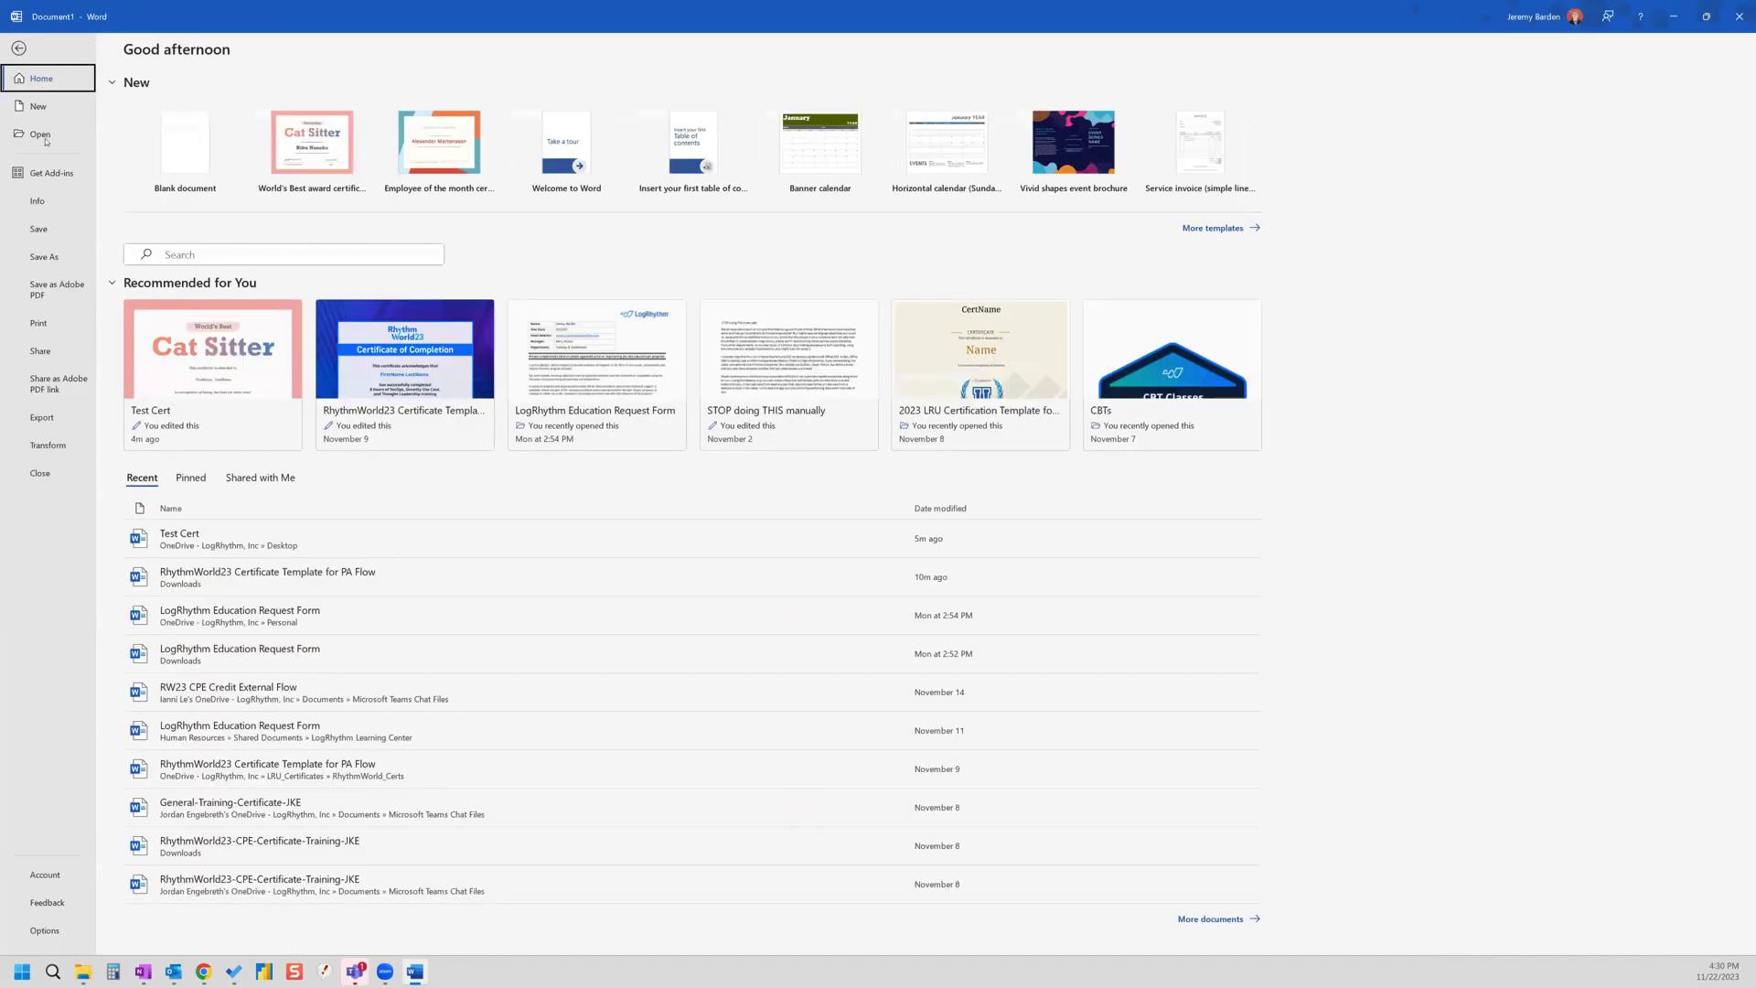
click(46, 256)
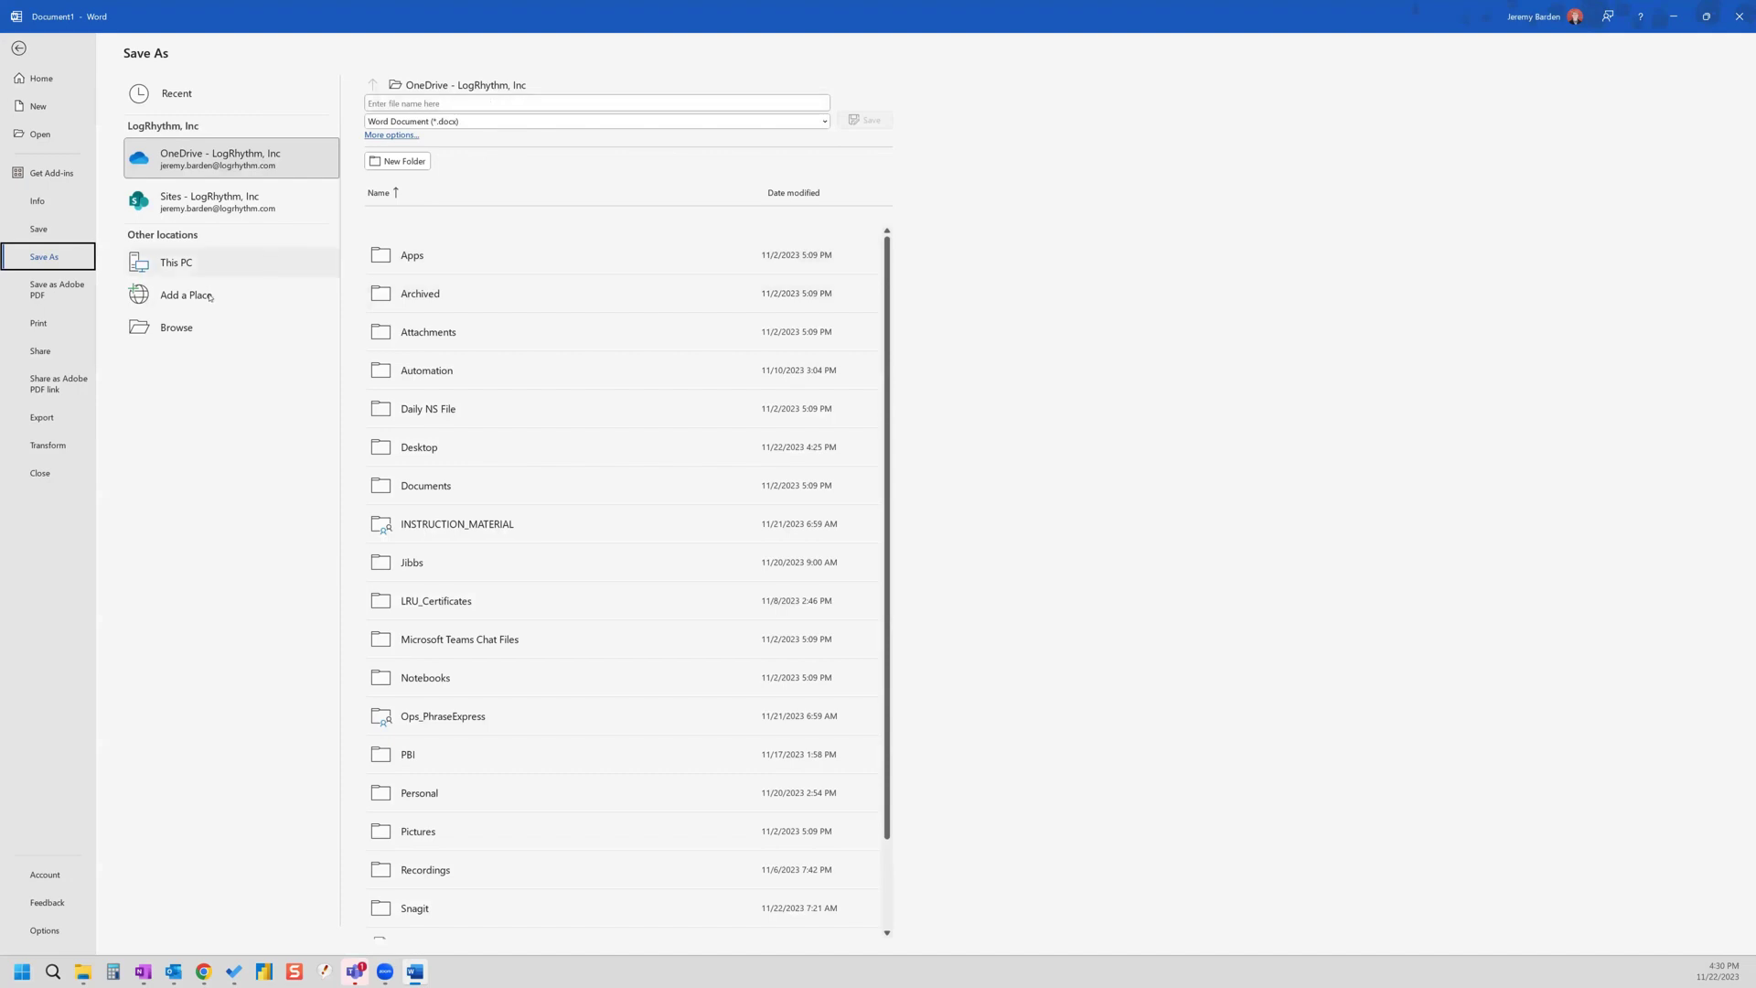
click(176, 327)
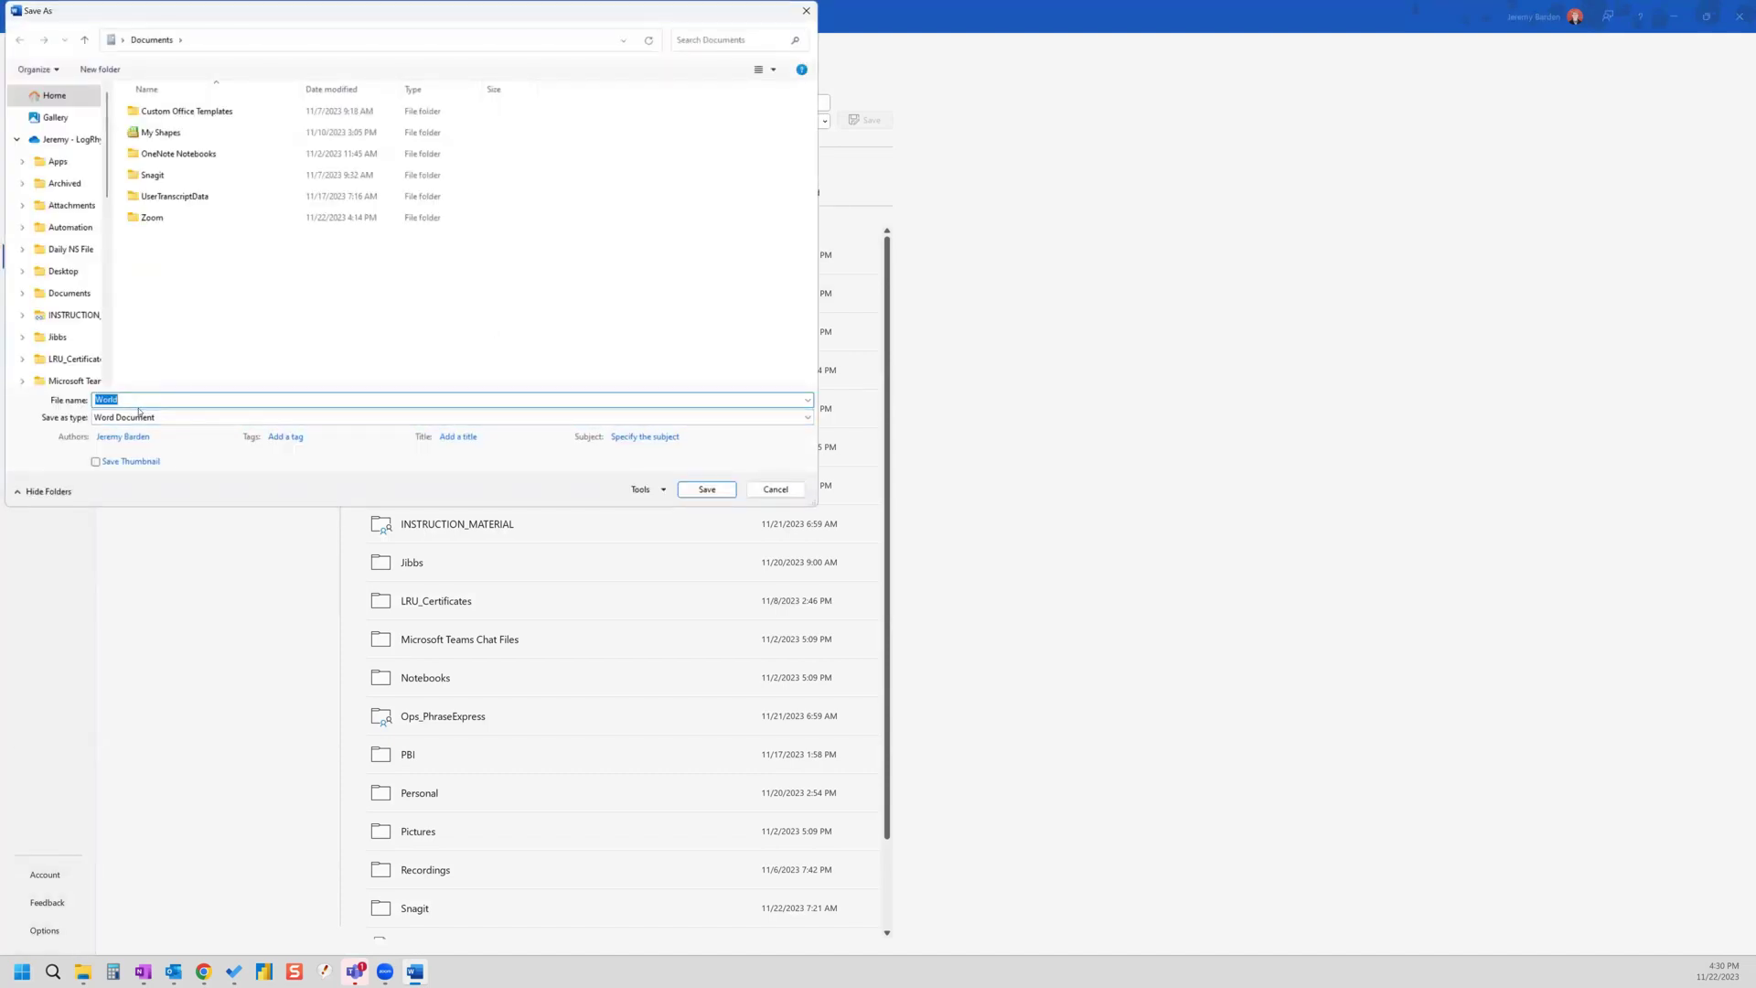
text(Cat Sitter Template)
scroll(59, 275, down, 5)
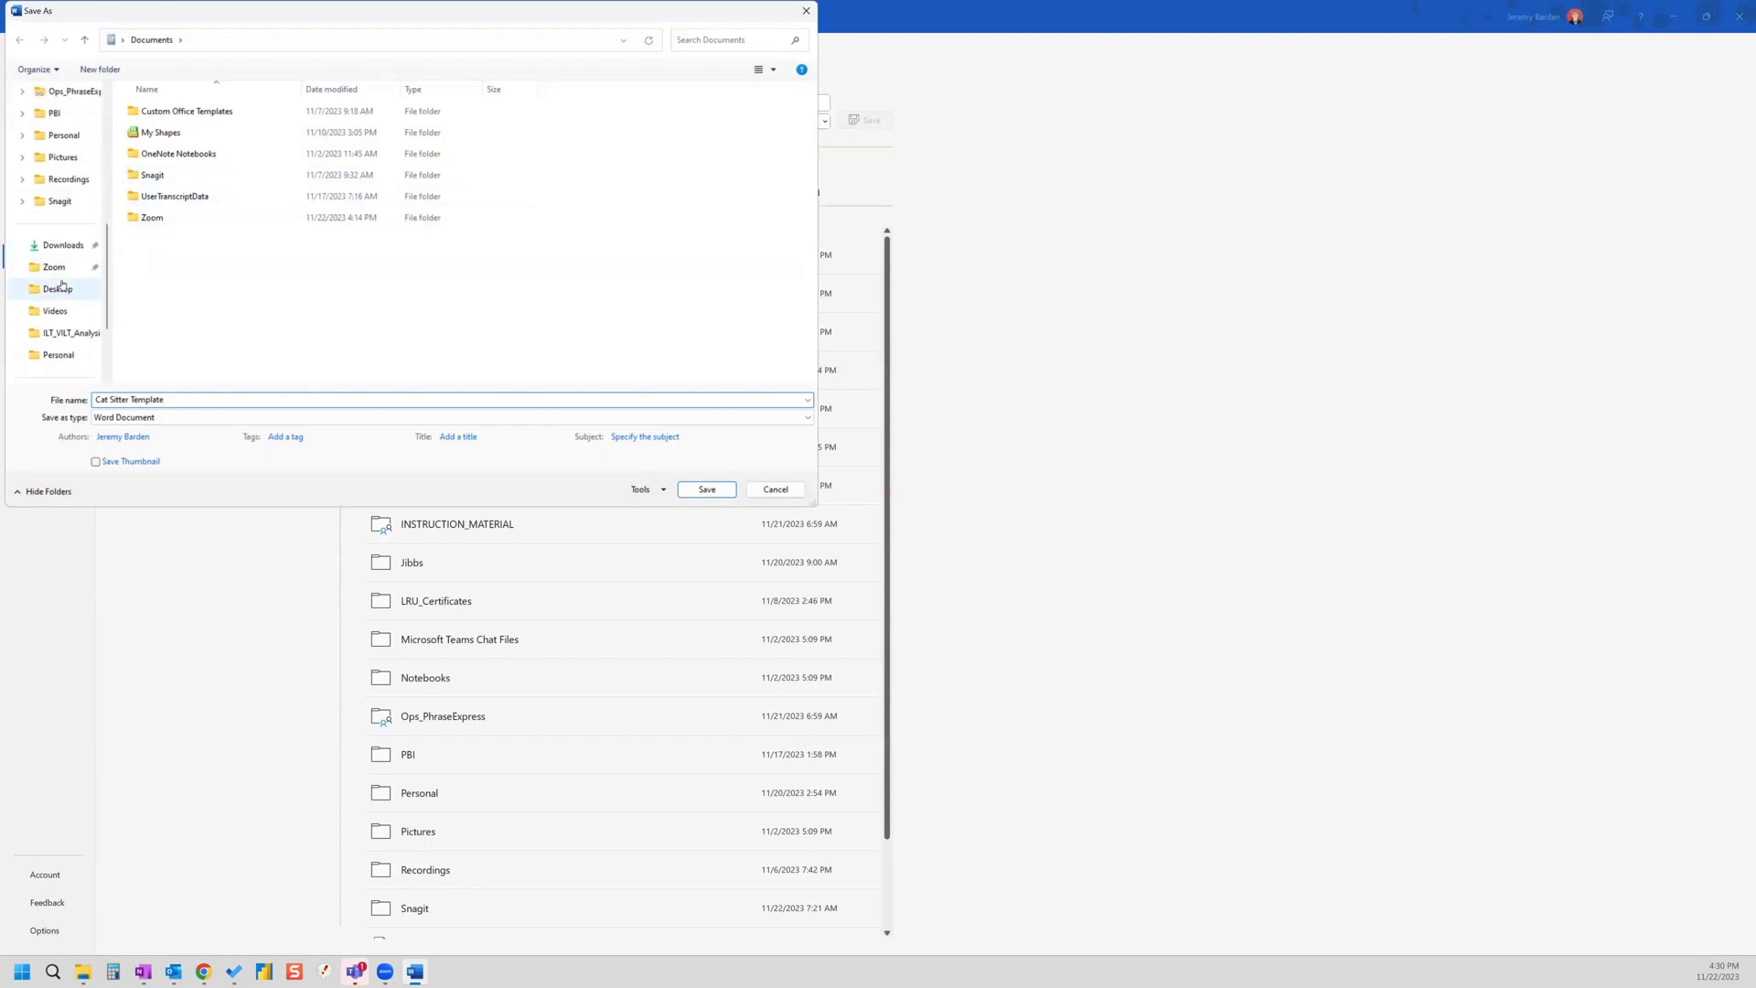
click(61, 288)
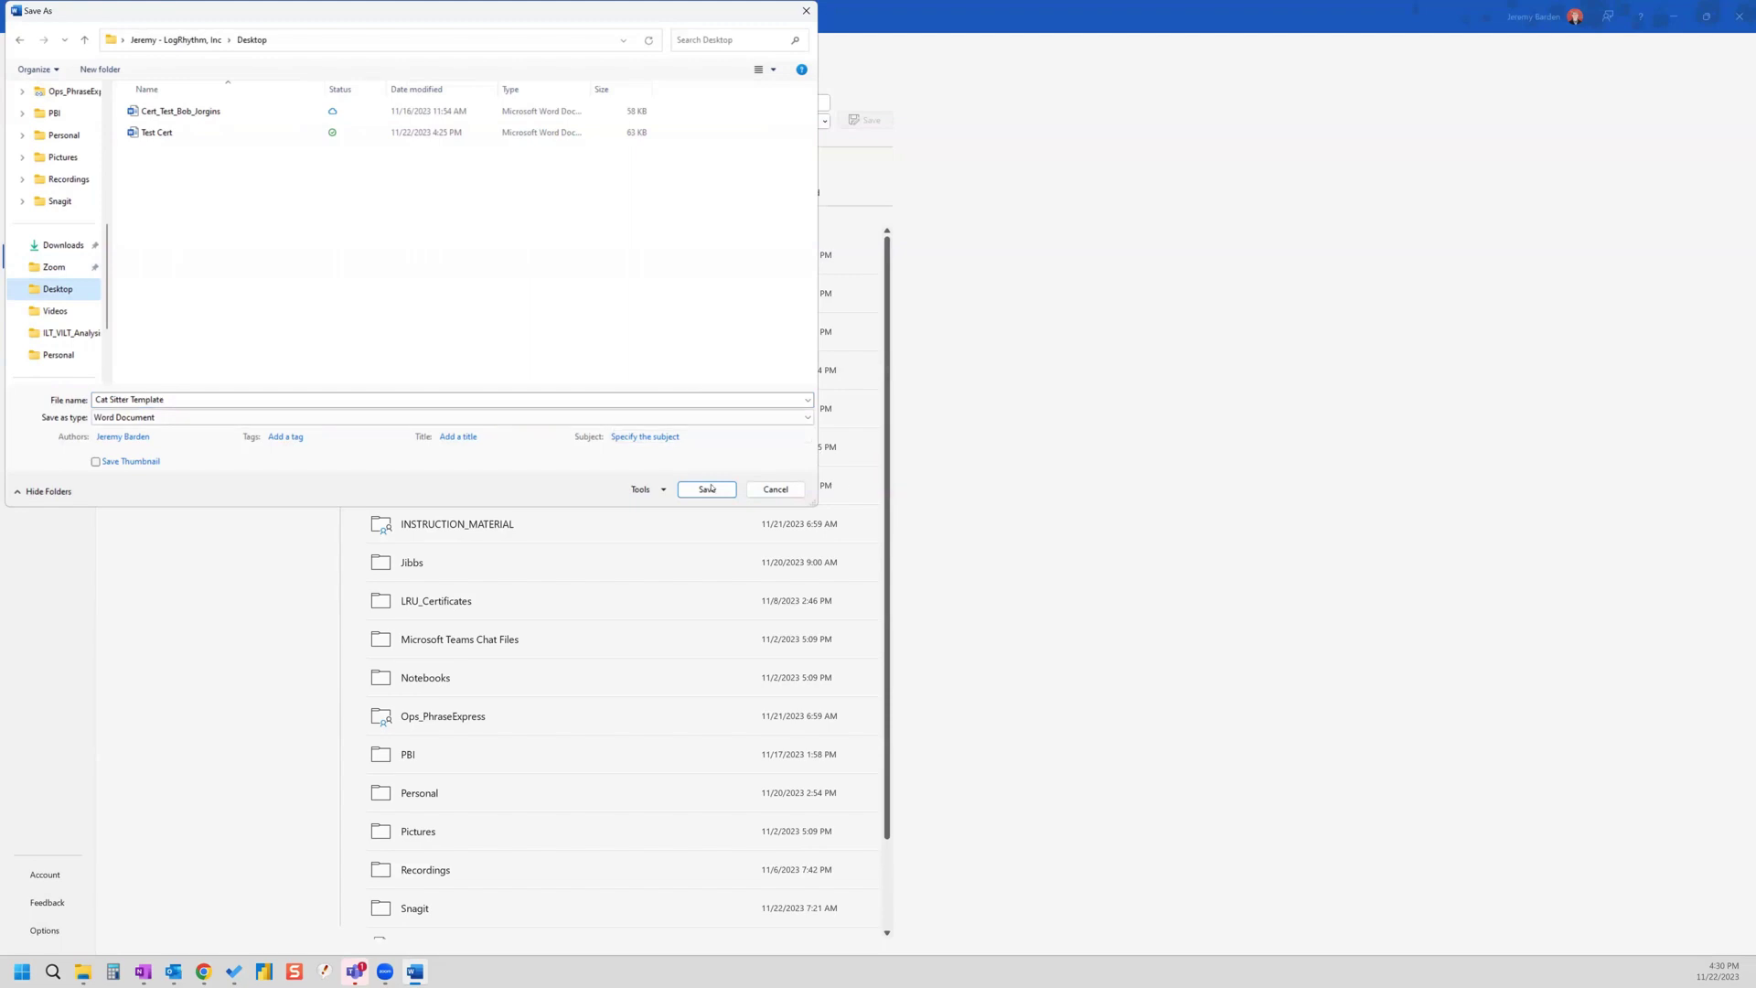
click(708, 490)
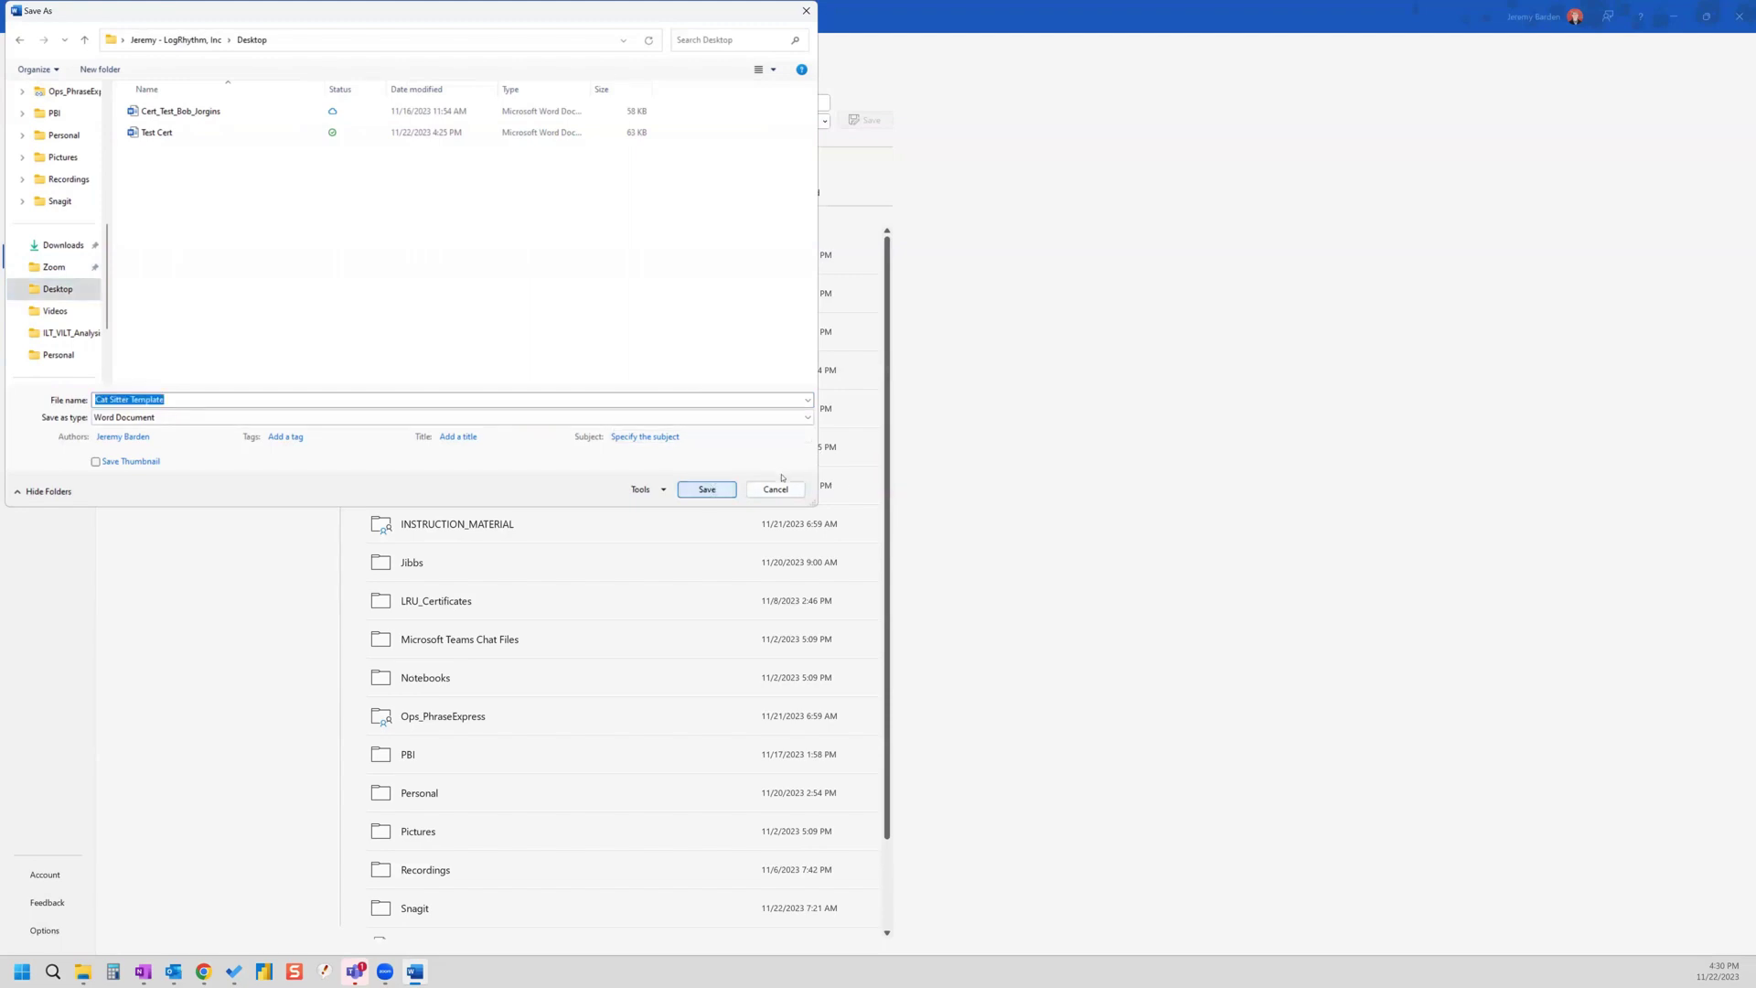
key(Escape)
key(Escape)
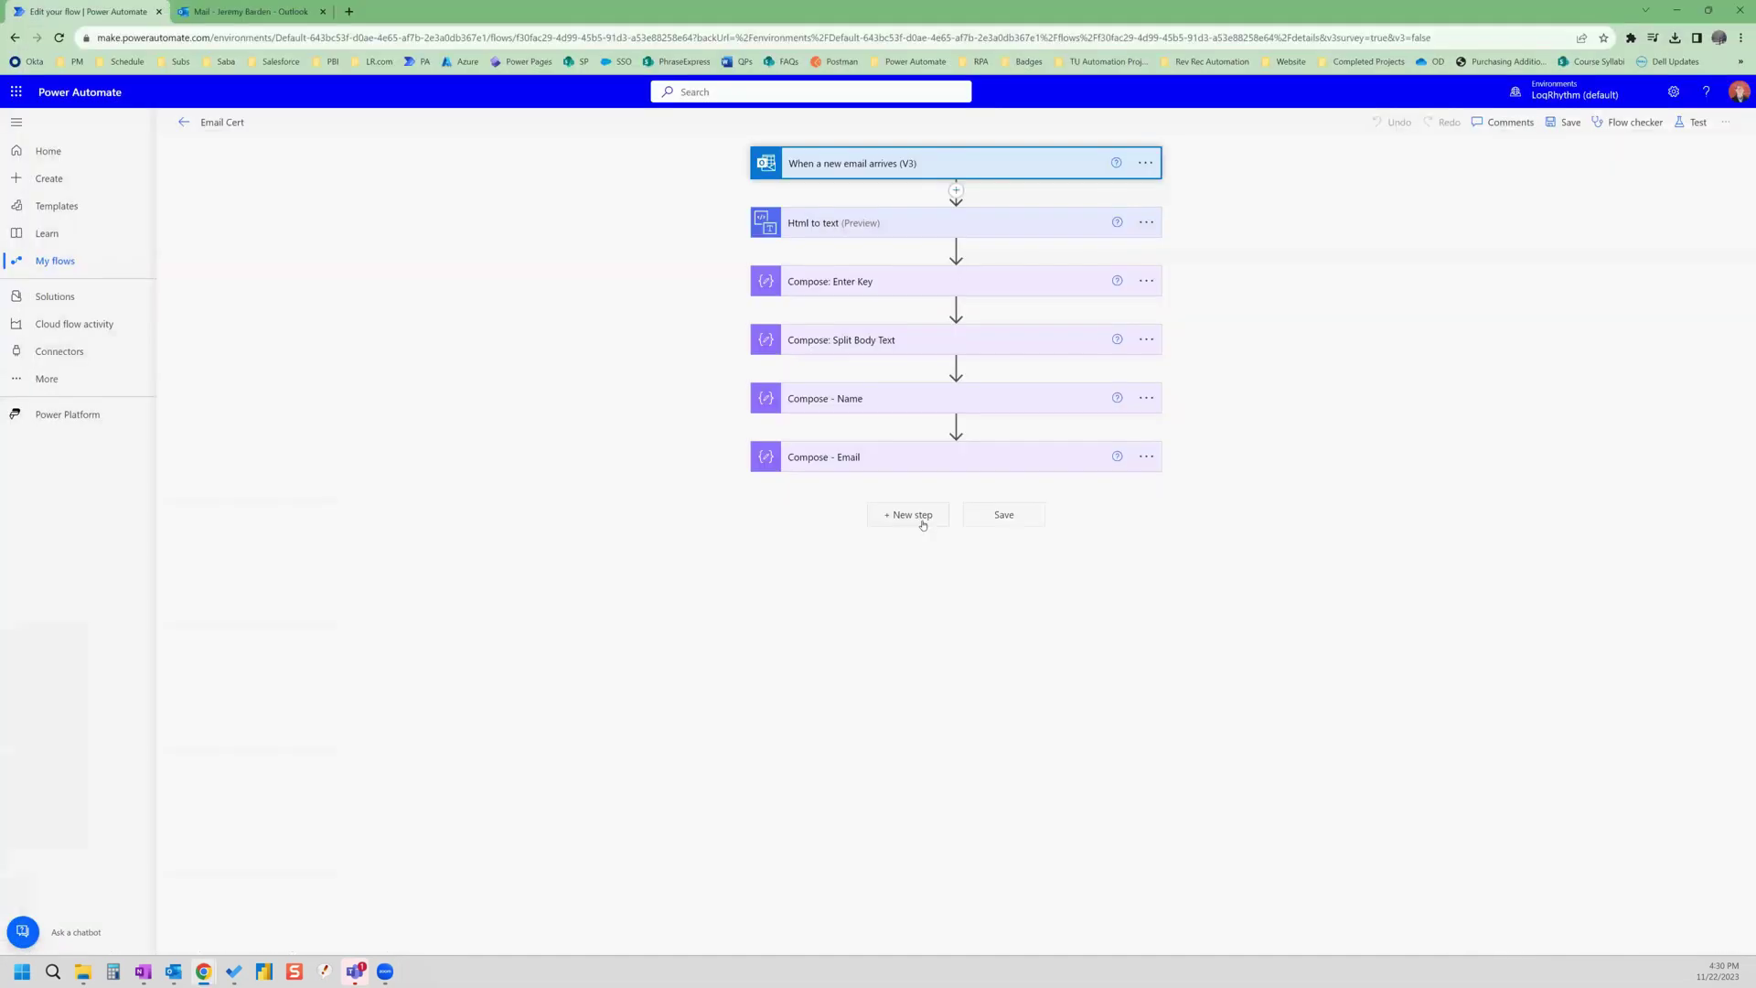
- Add the Word Online (Business) 'Populate a Microsoft Word template' action after Compose - Email
click(922, 523)
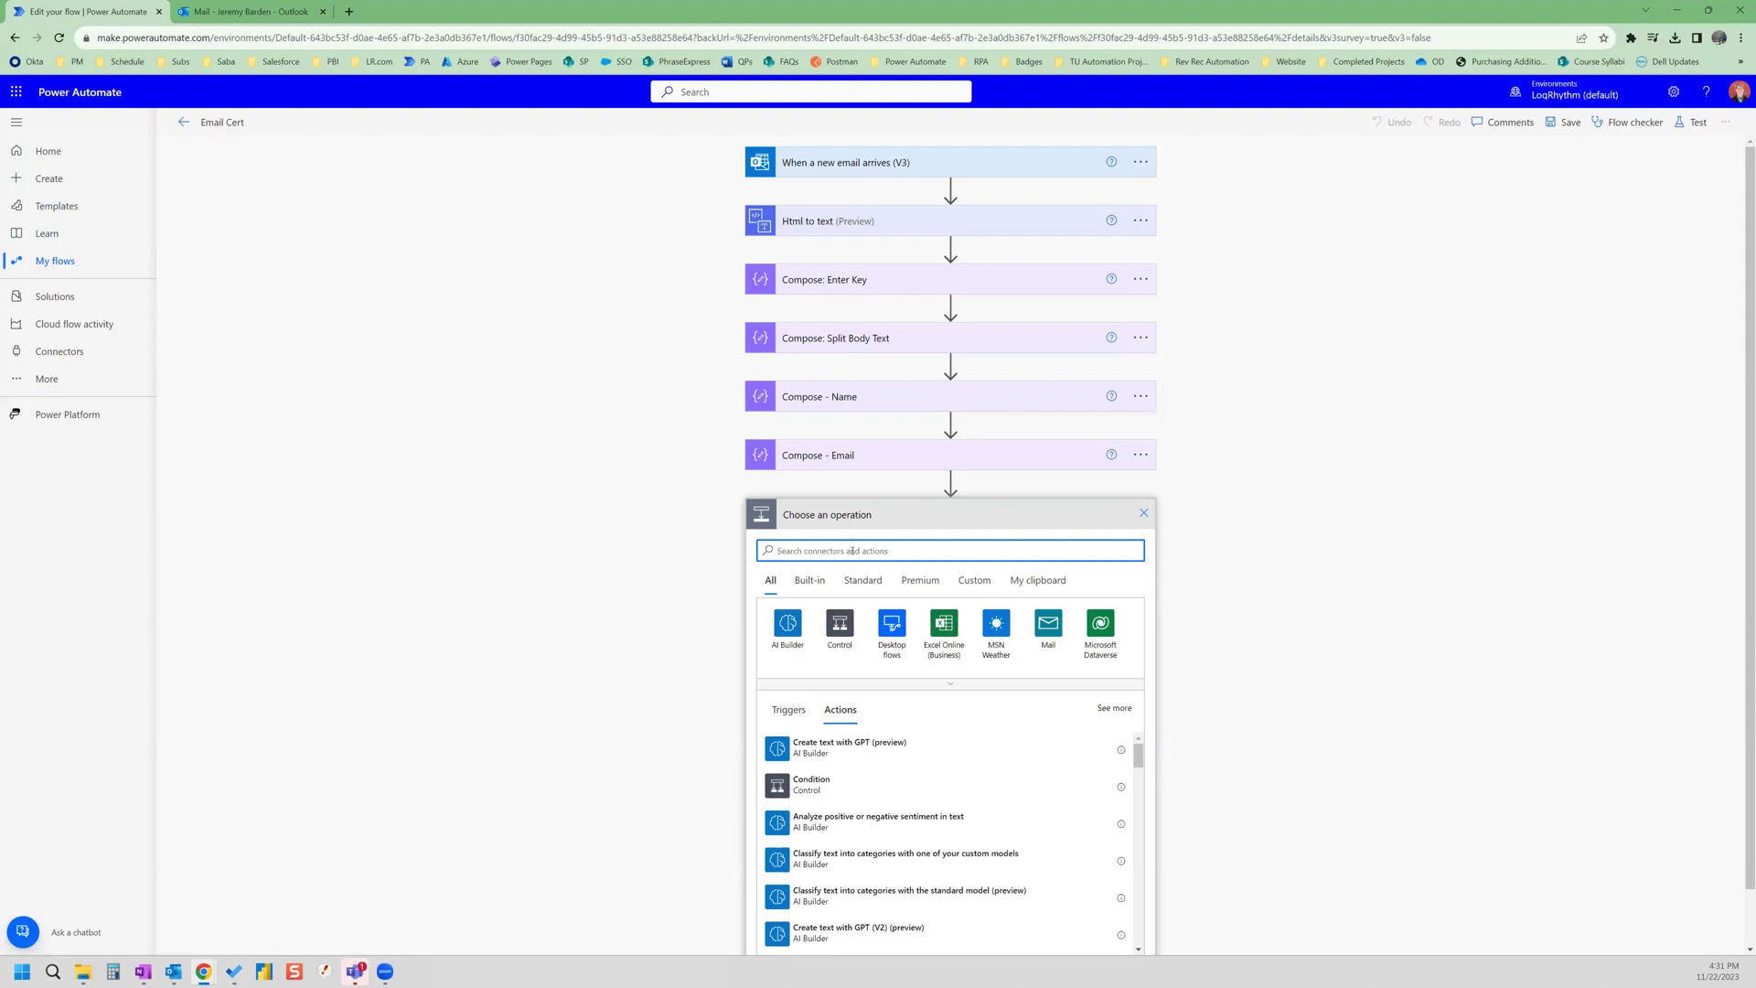
text(word)
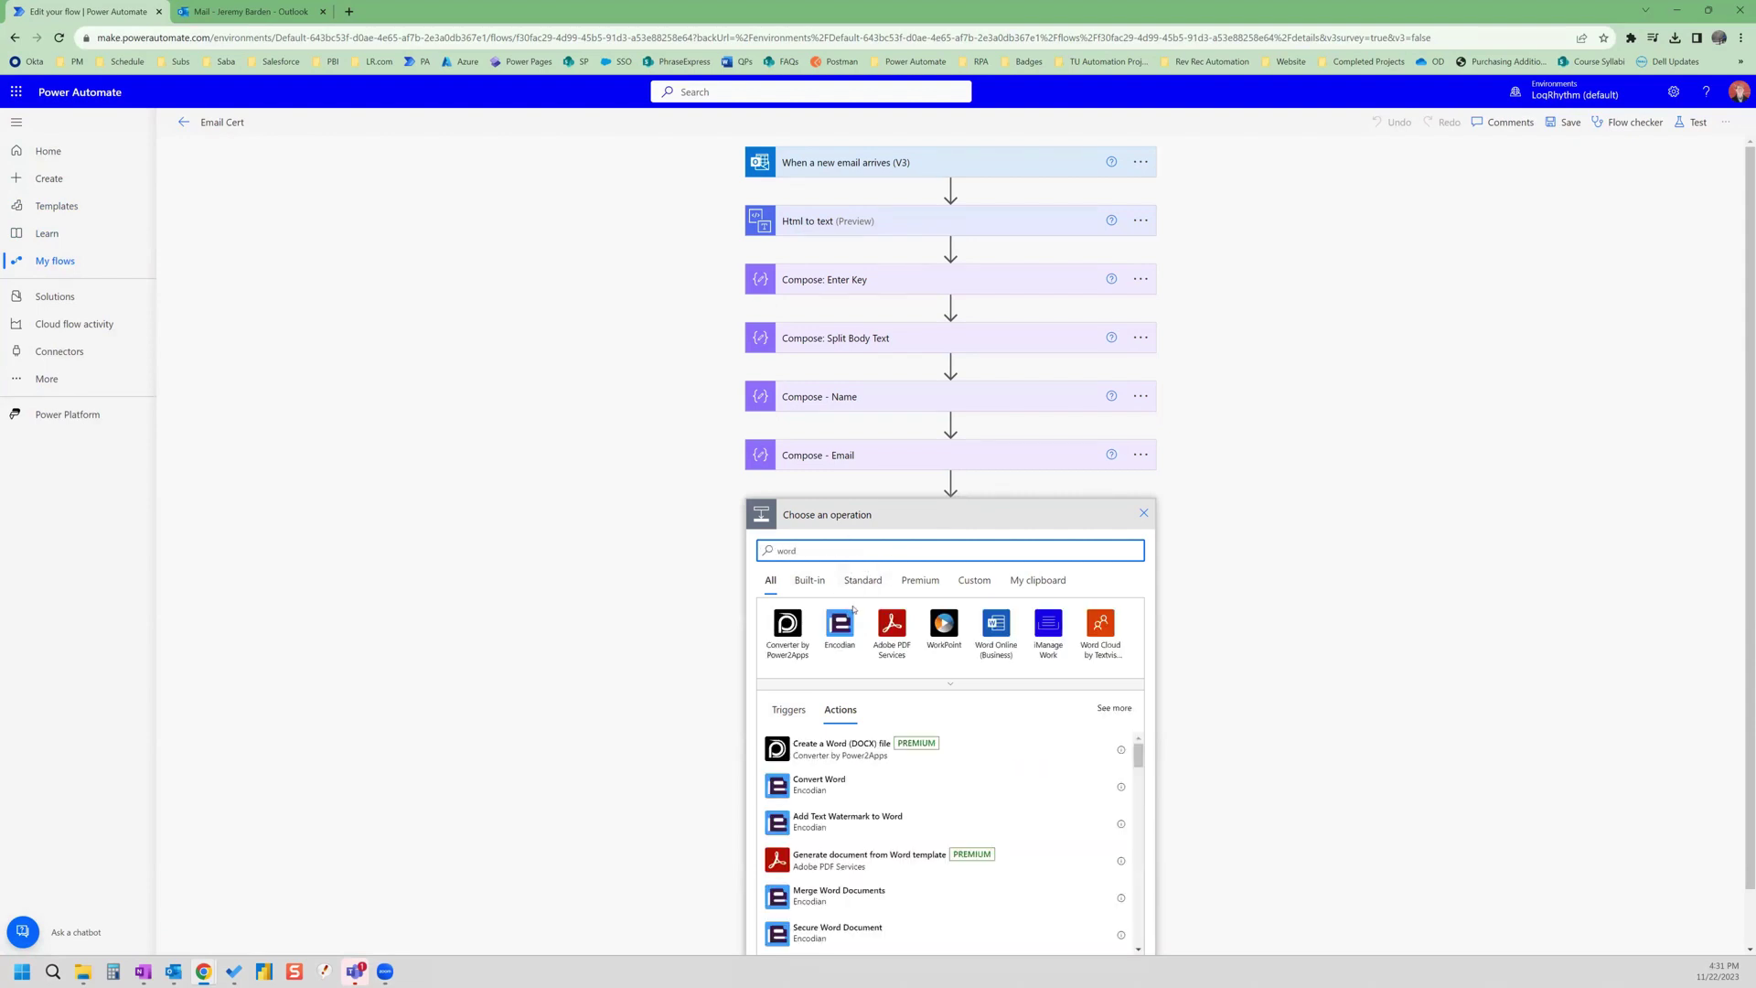
click(996, 625)
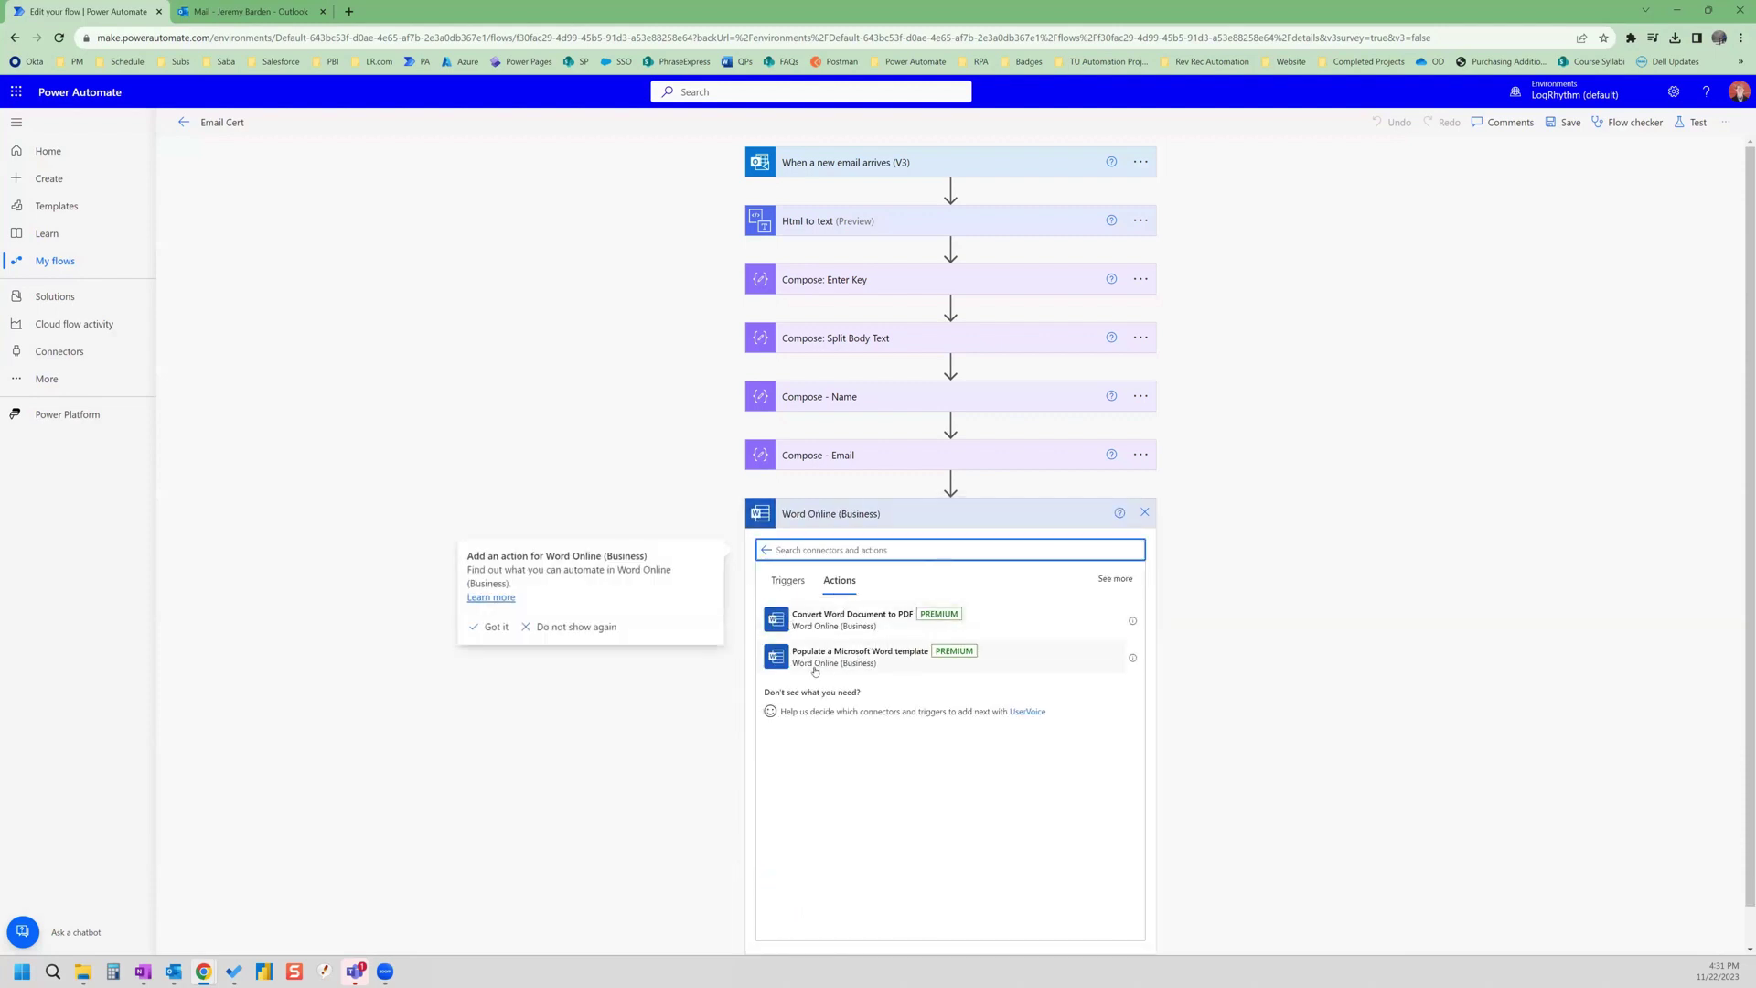
click(836, 665)
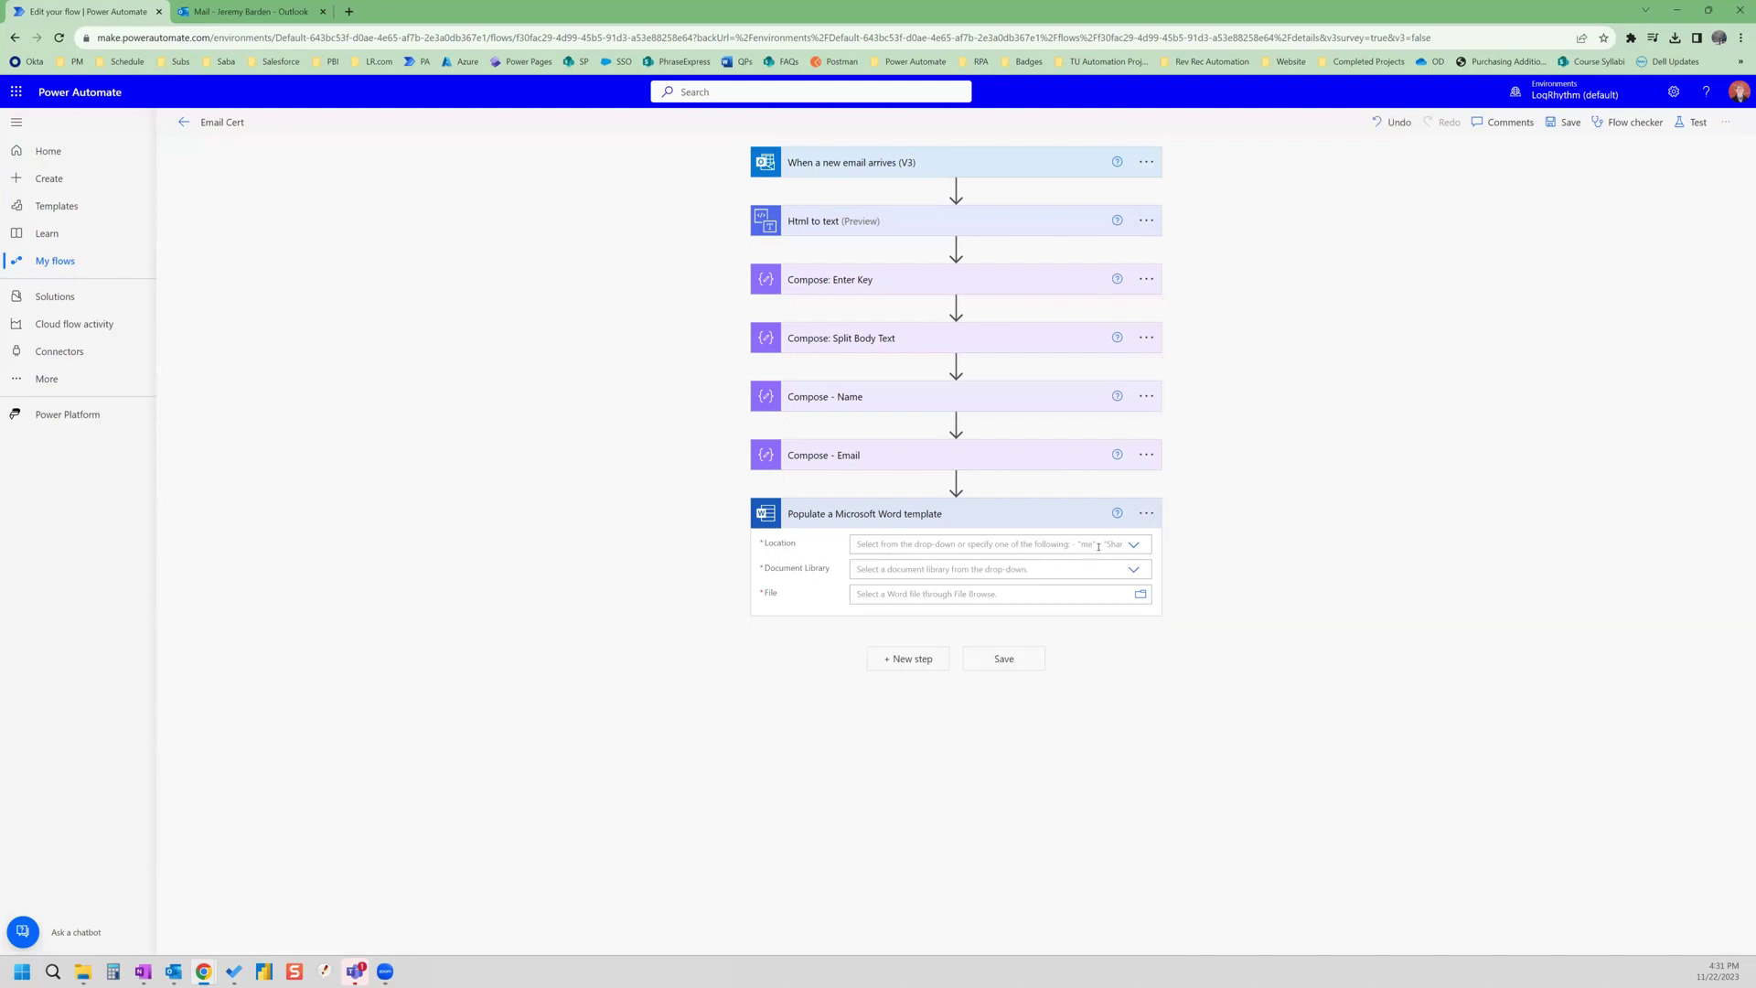
- Use OneDrive for Business file /Desktop/Cat Sitter Template.docx as the template, mapping Name to Compose - Name output
click(1098, 546)
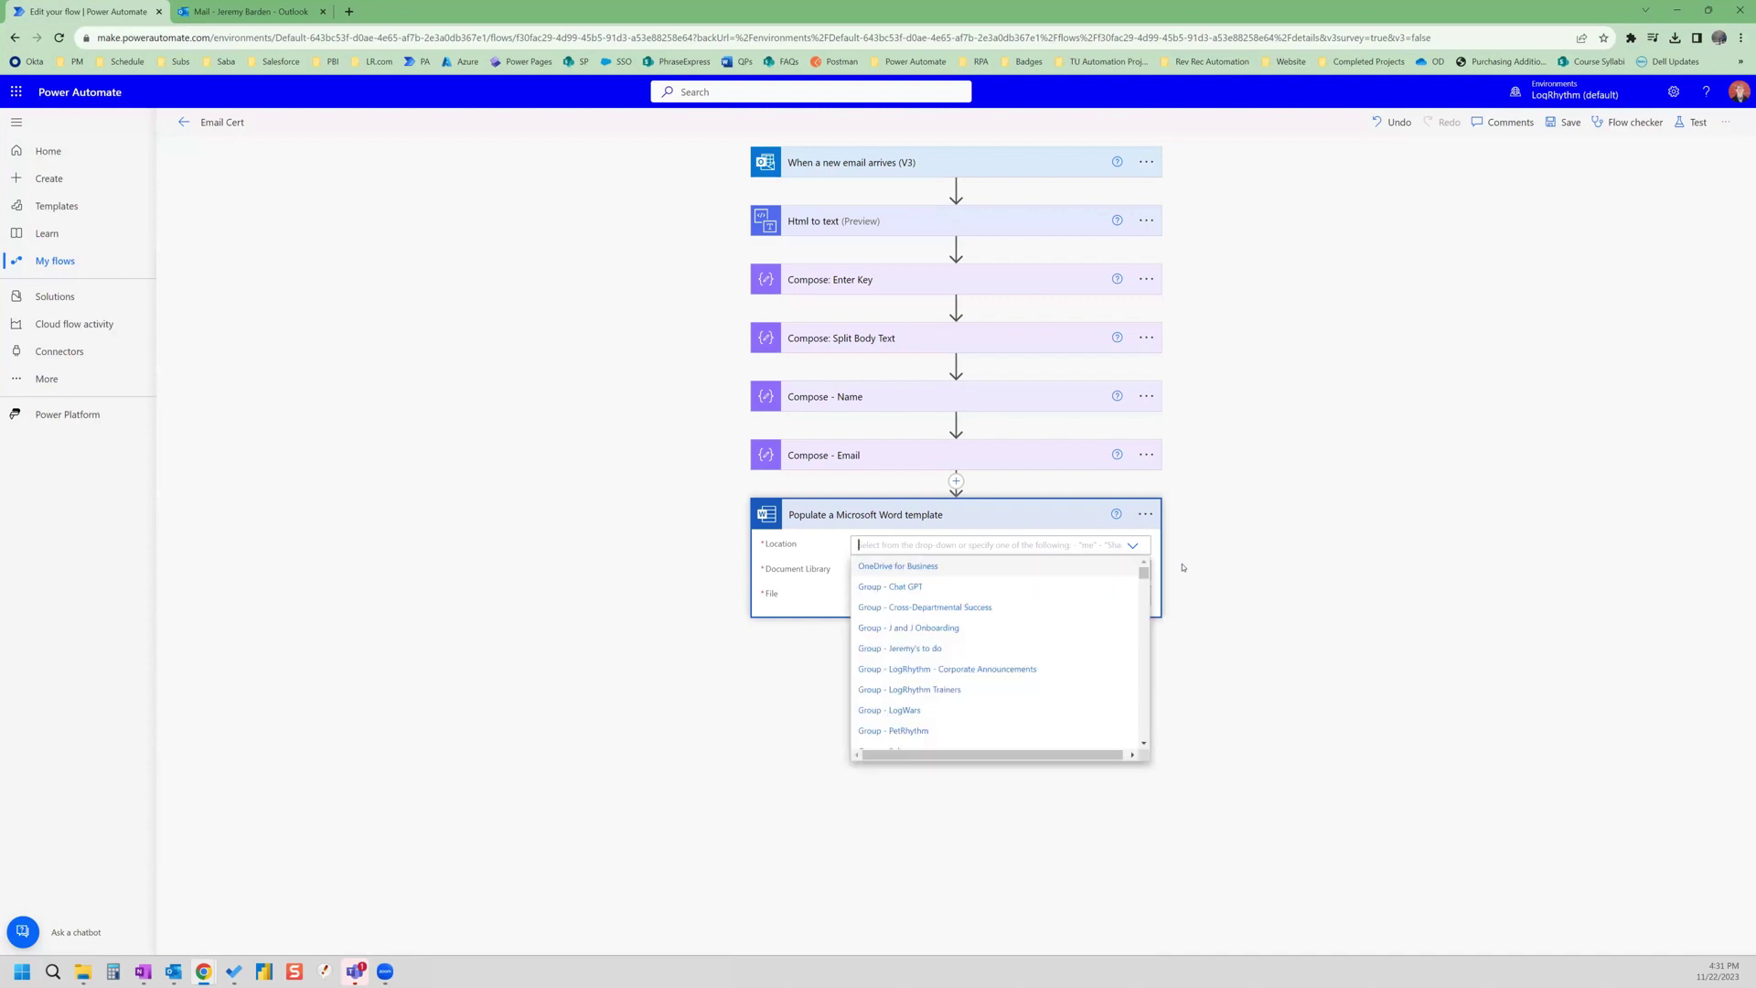
click(924, 566)
click(915, 570)
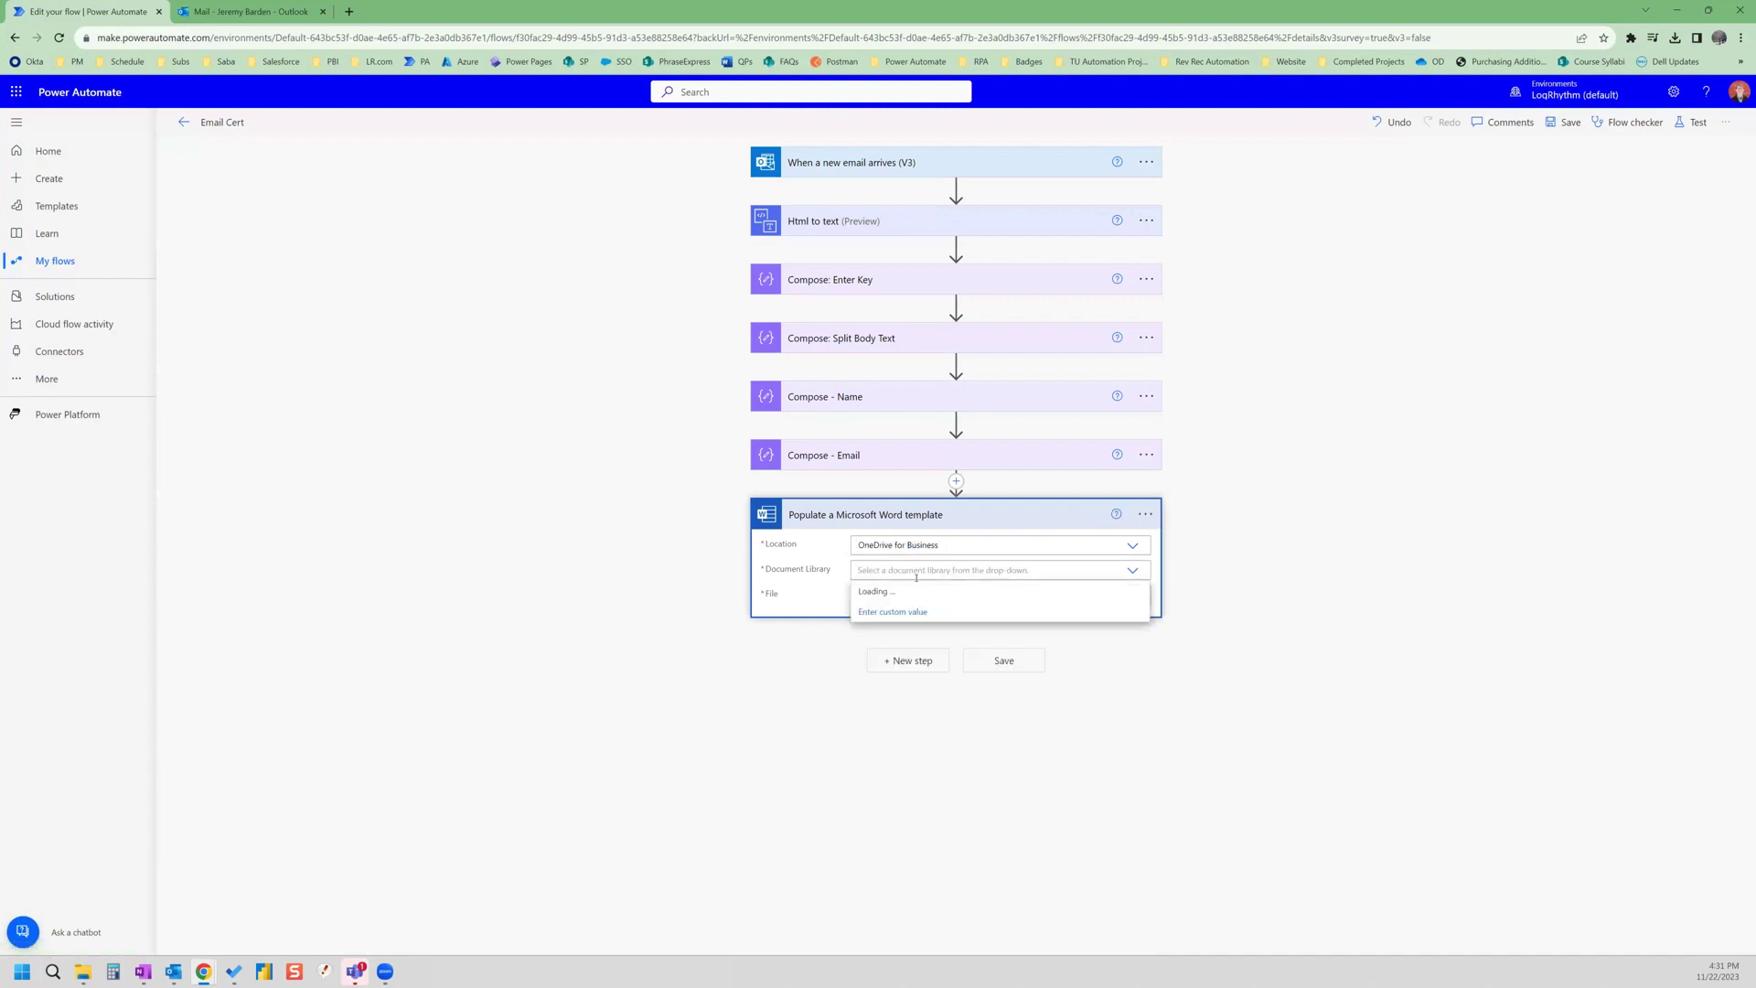
click(917, 592)
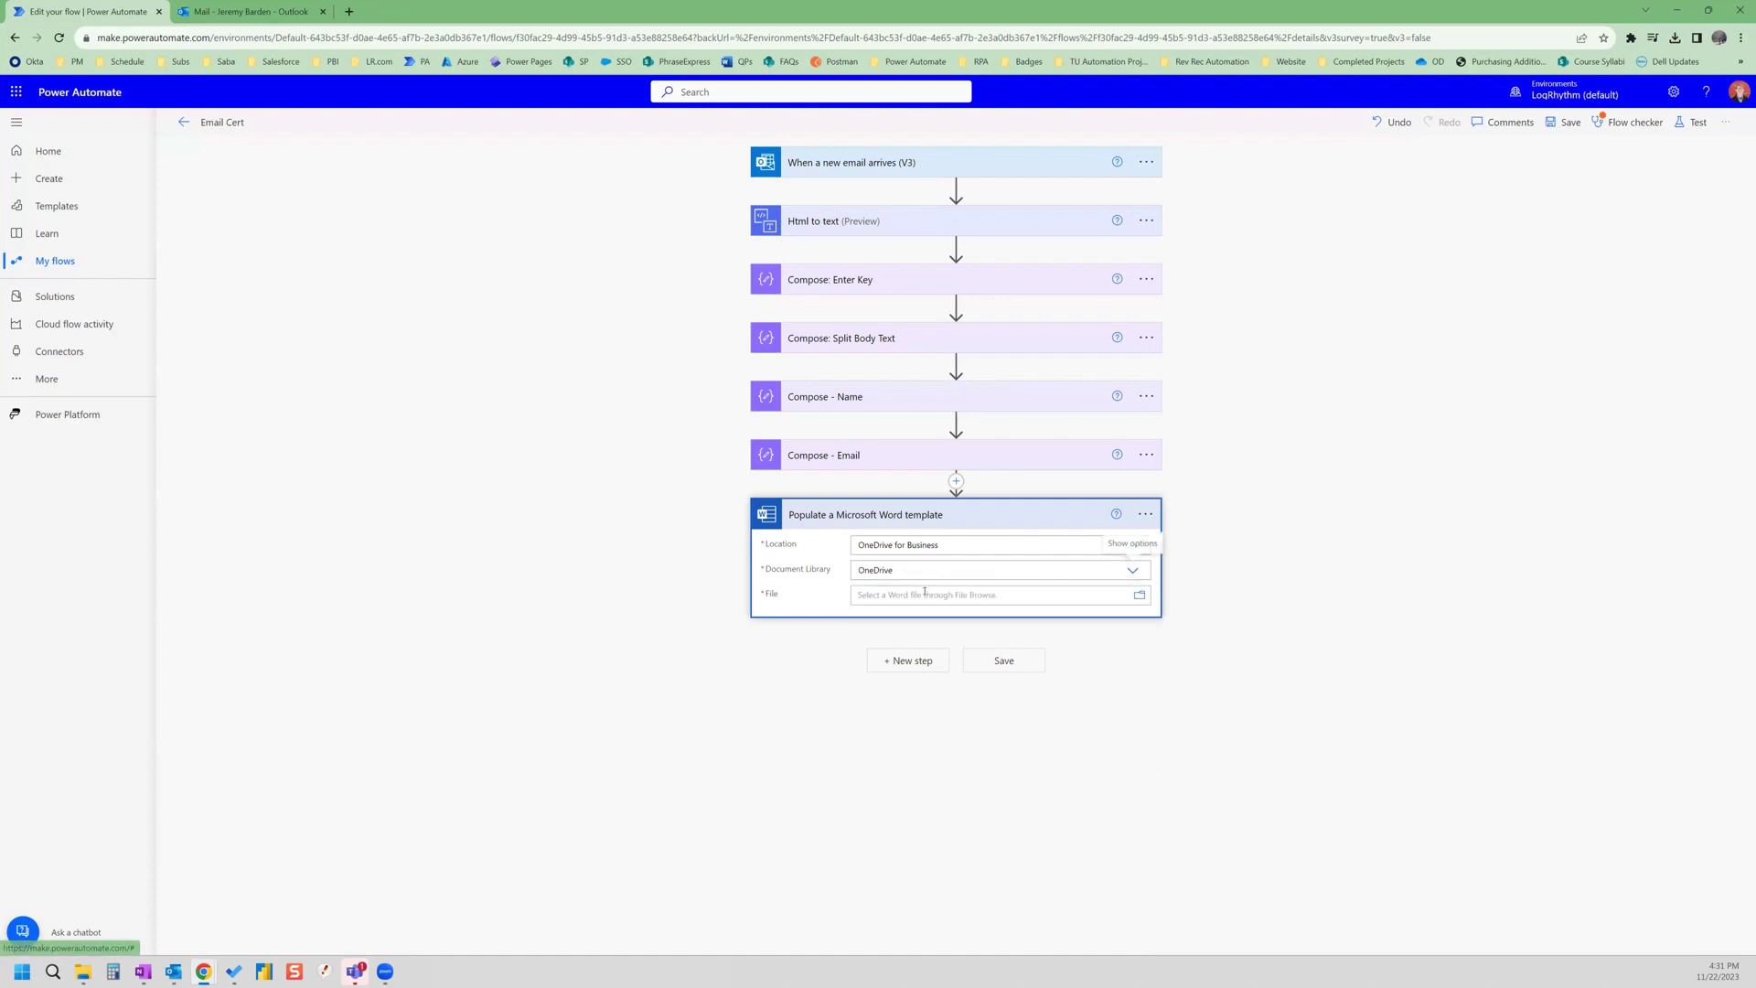
click(1138, 596)
scroll(1277, 702, down, 5)
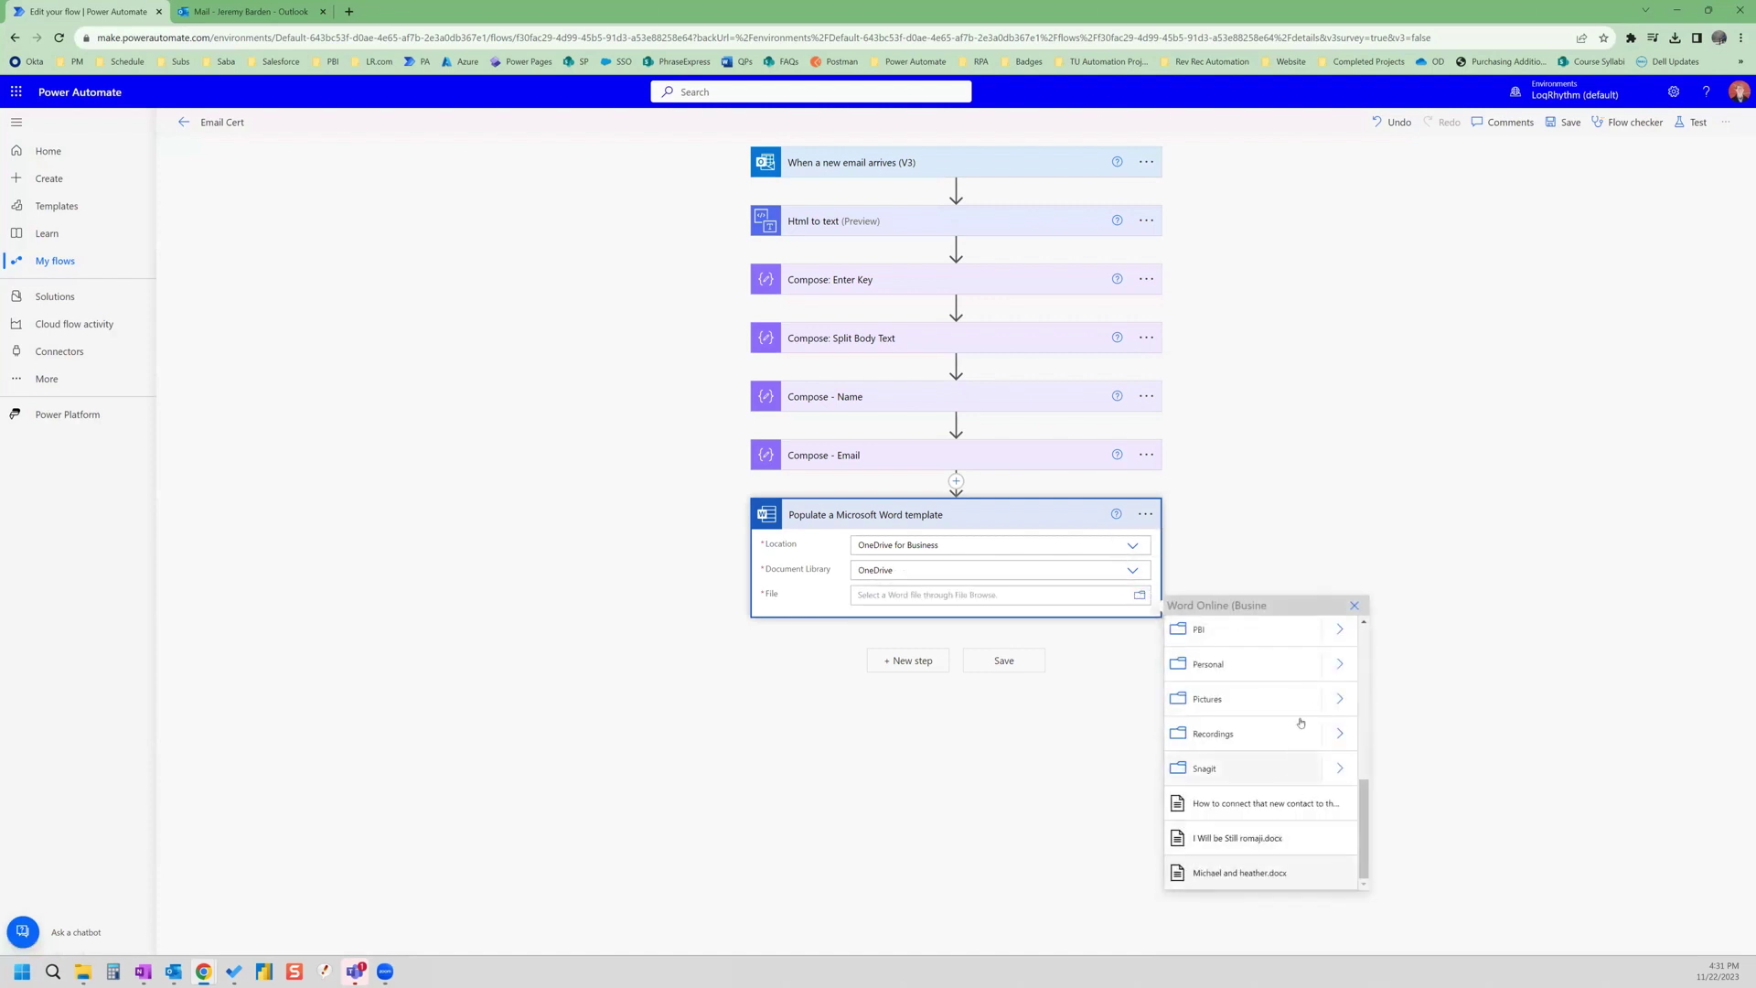
scroll(1299, 718, up, 5)
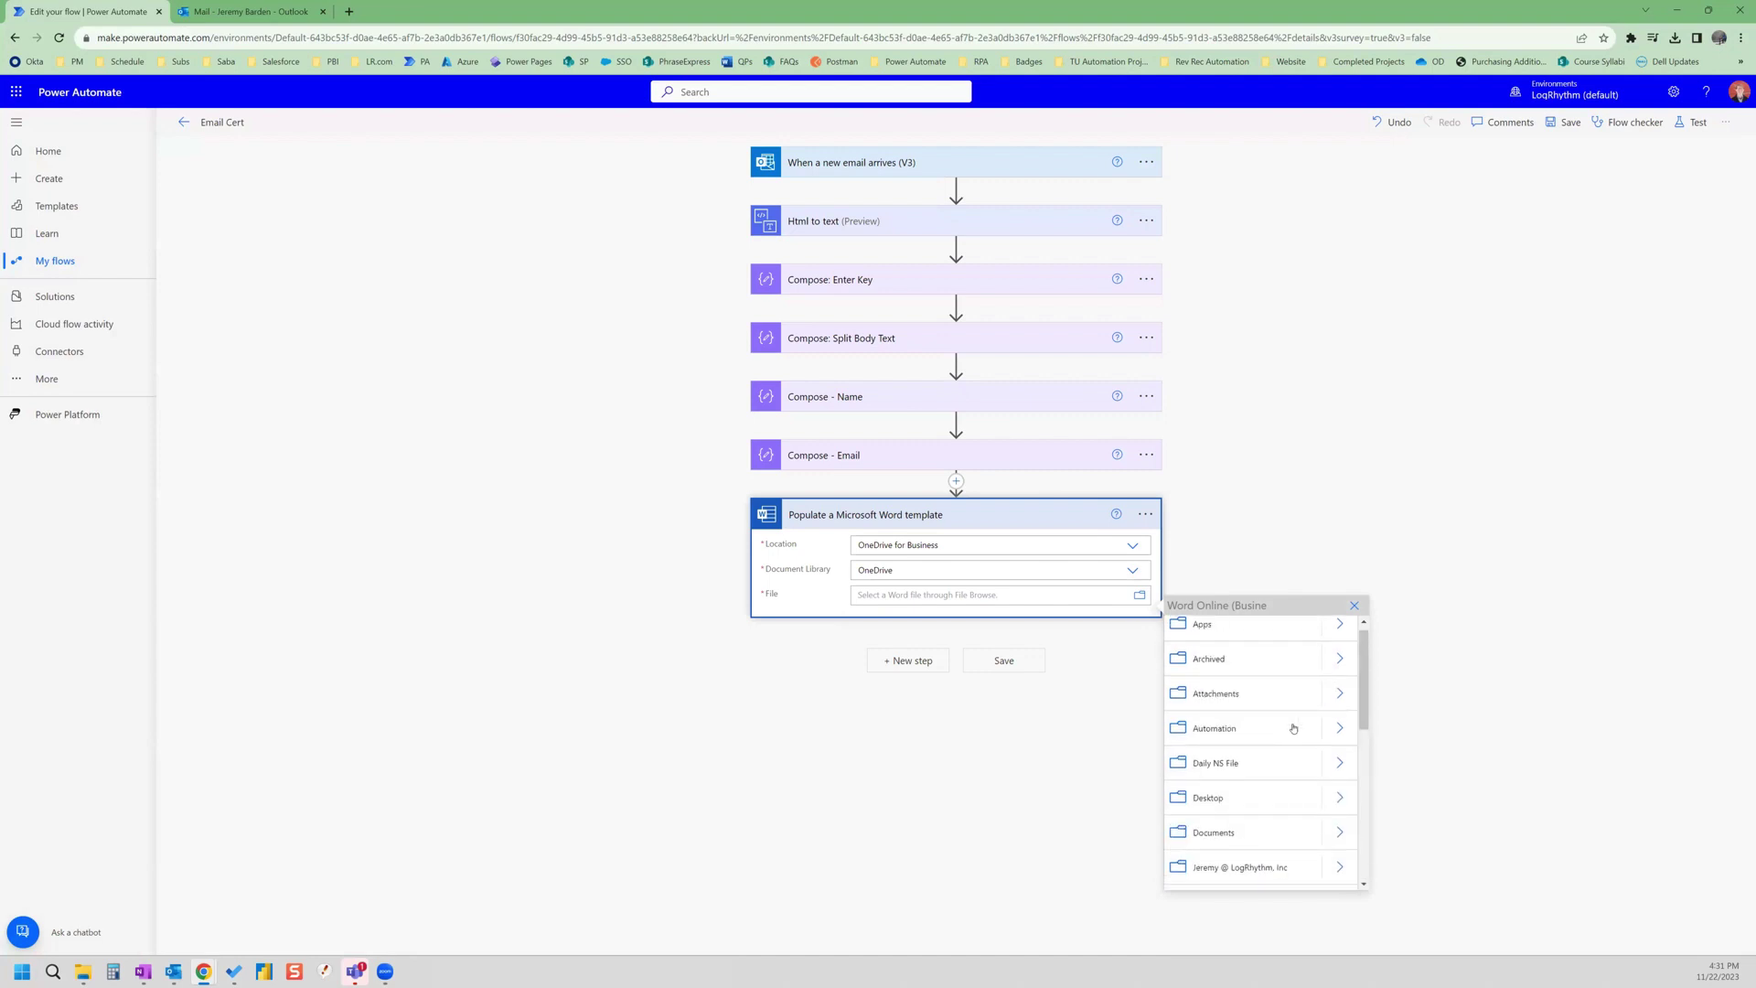
click(1338, 802)
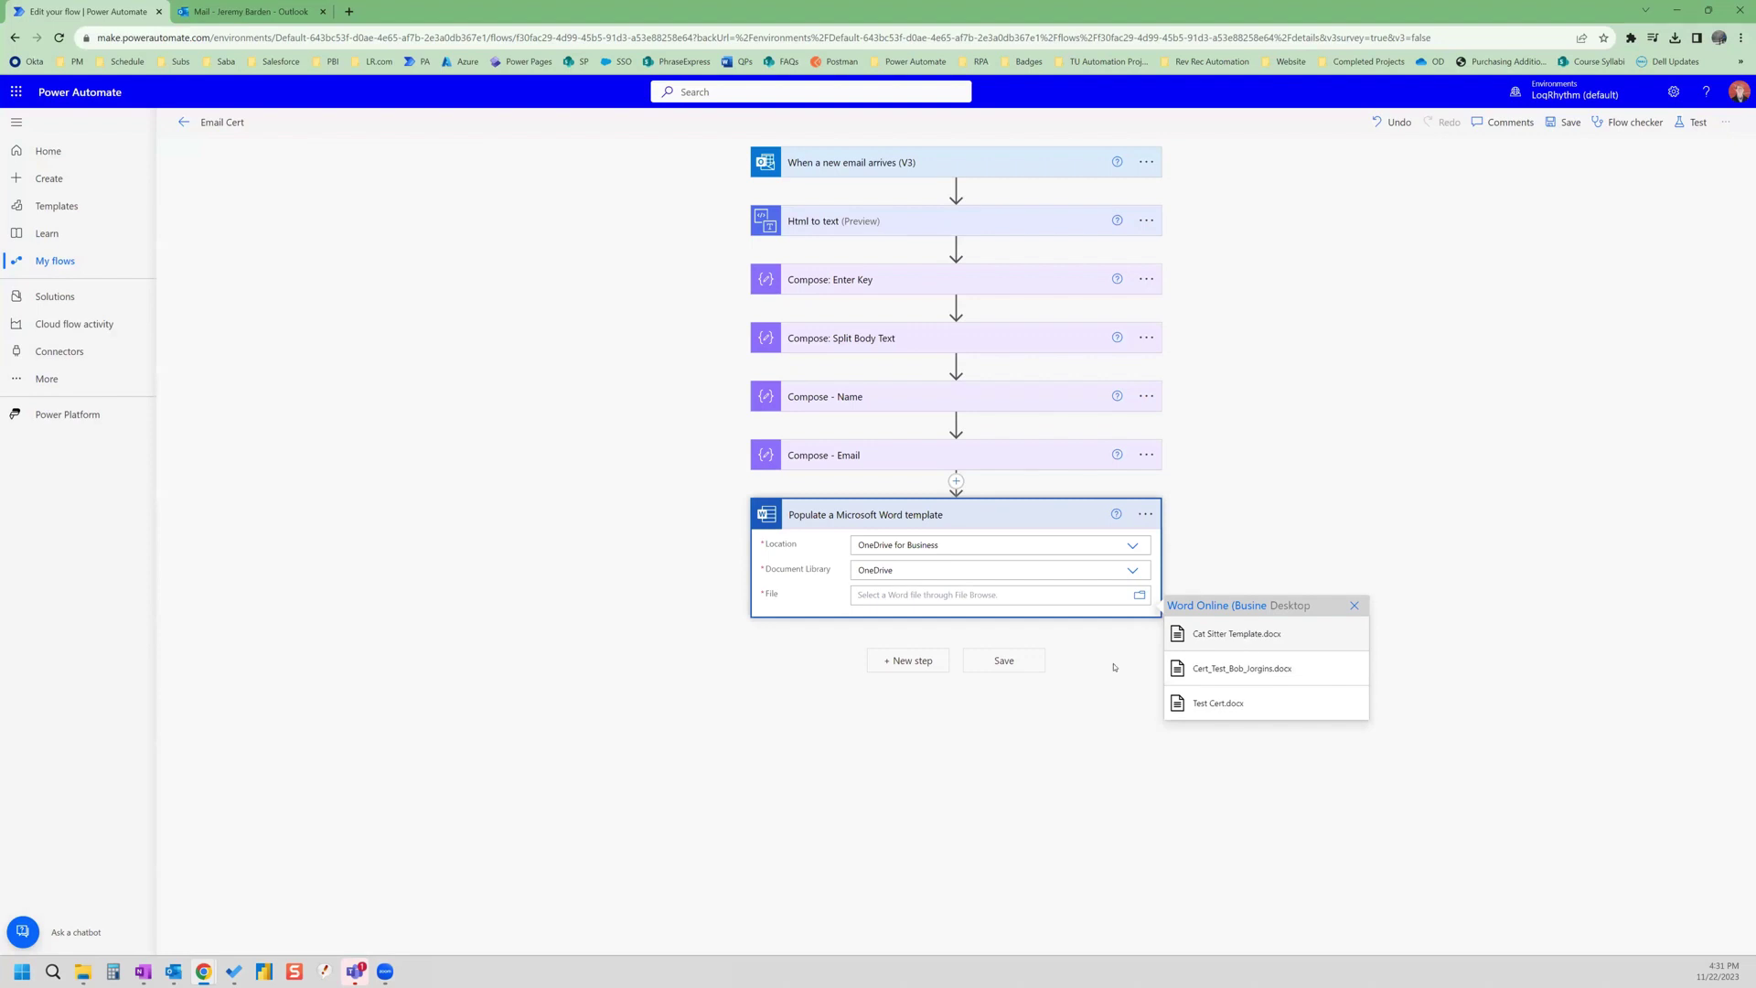
click(1243, 633)
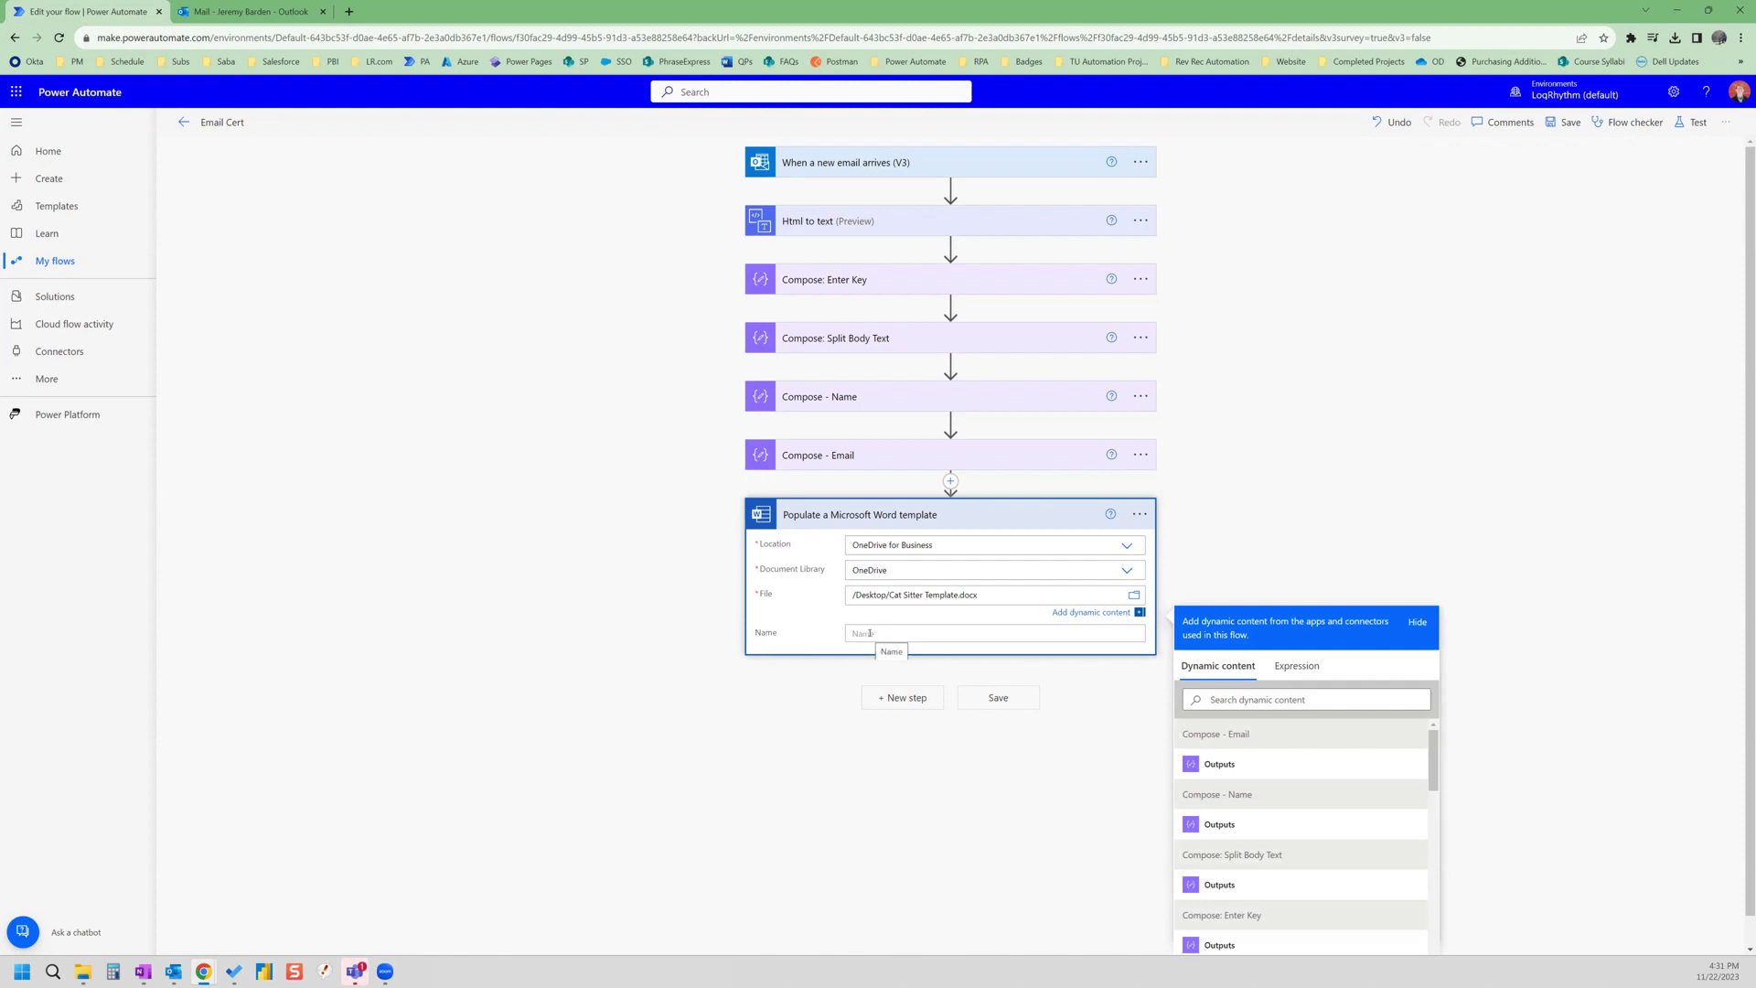
click(869, 633)
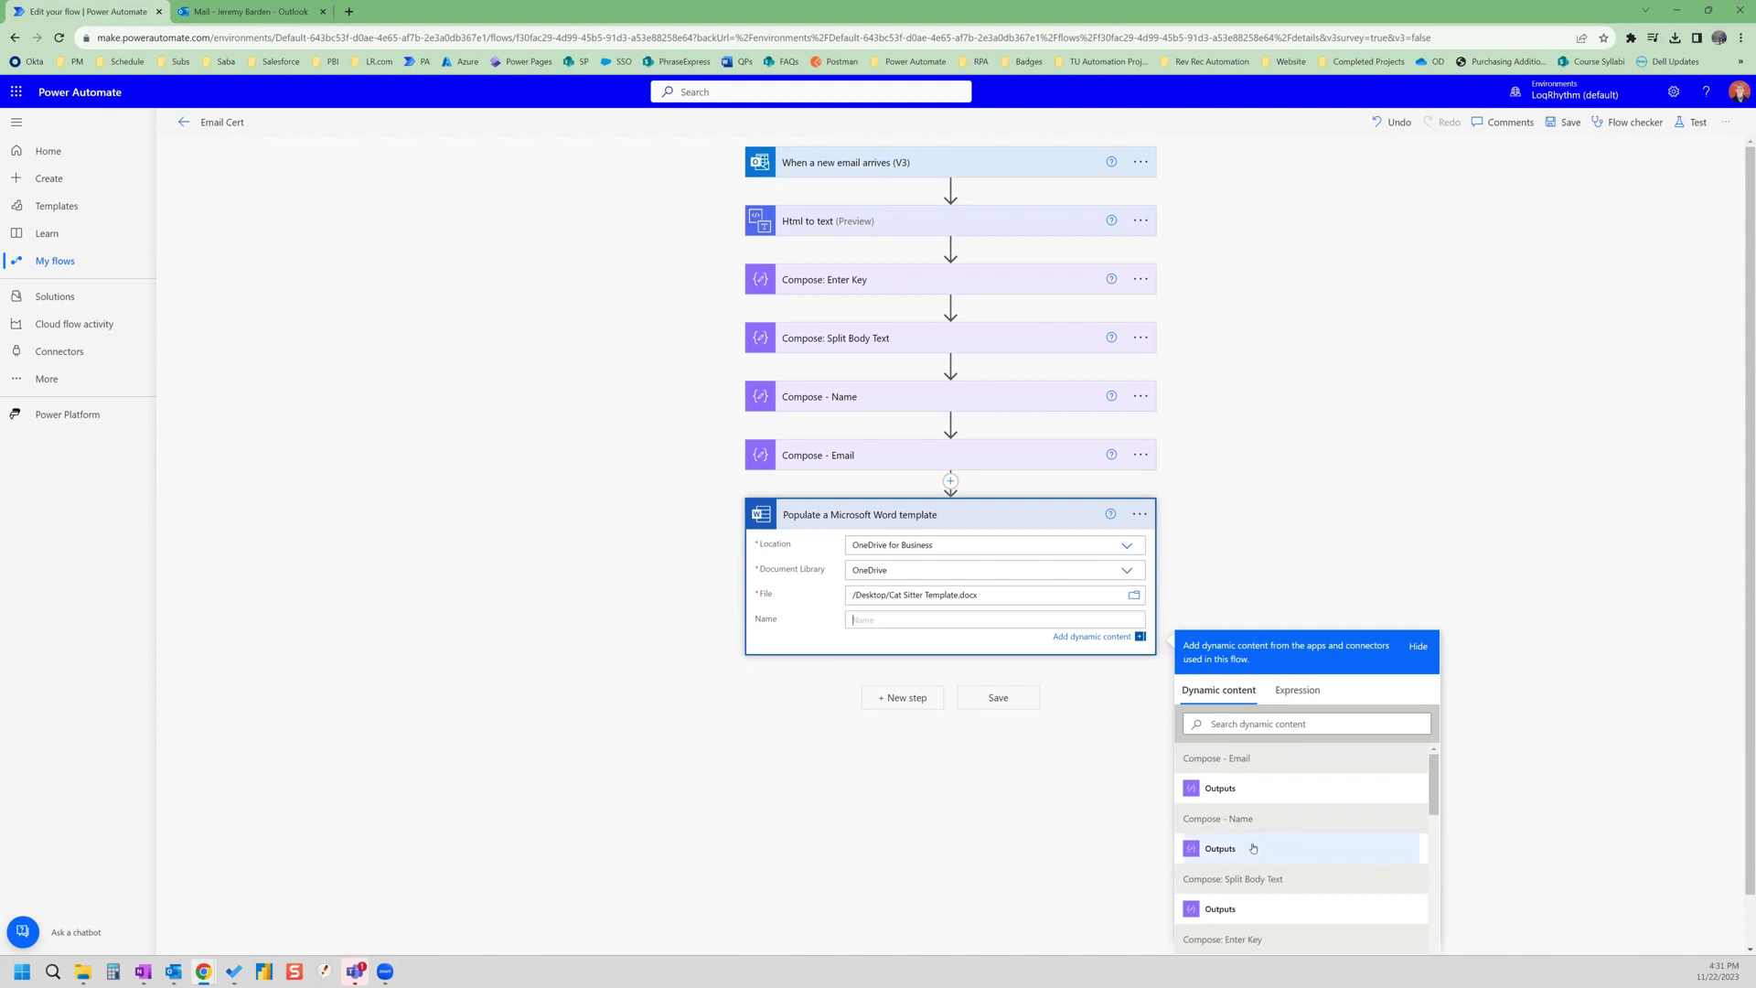
click(1253, 848)
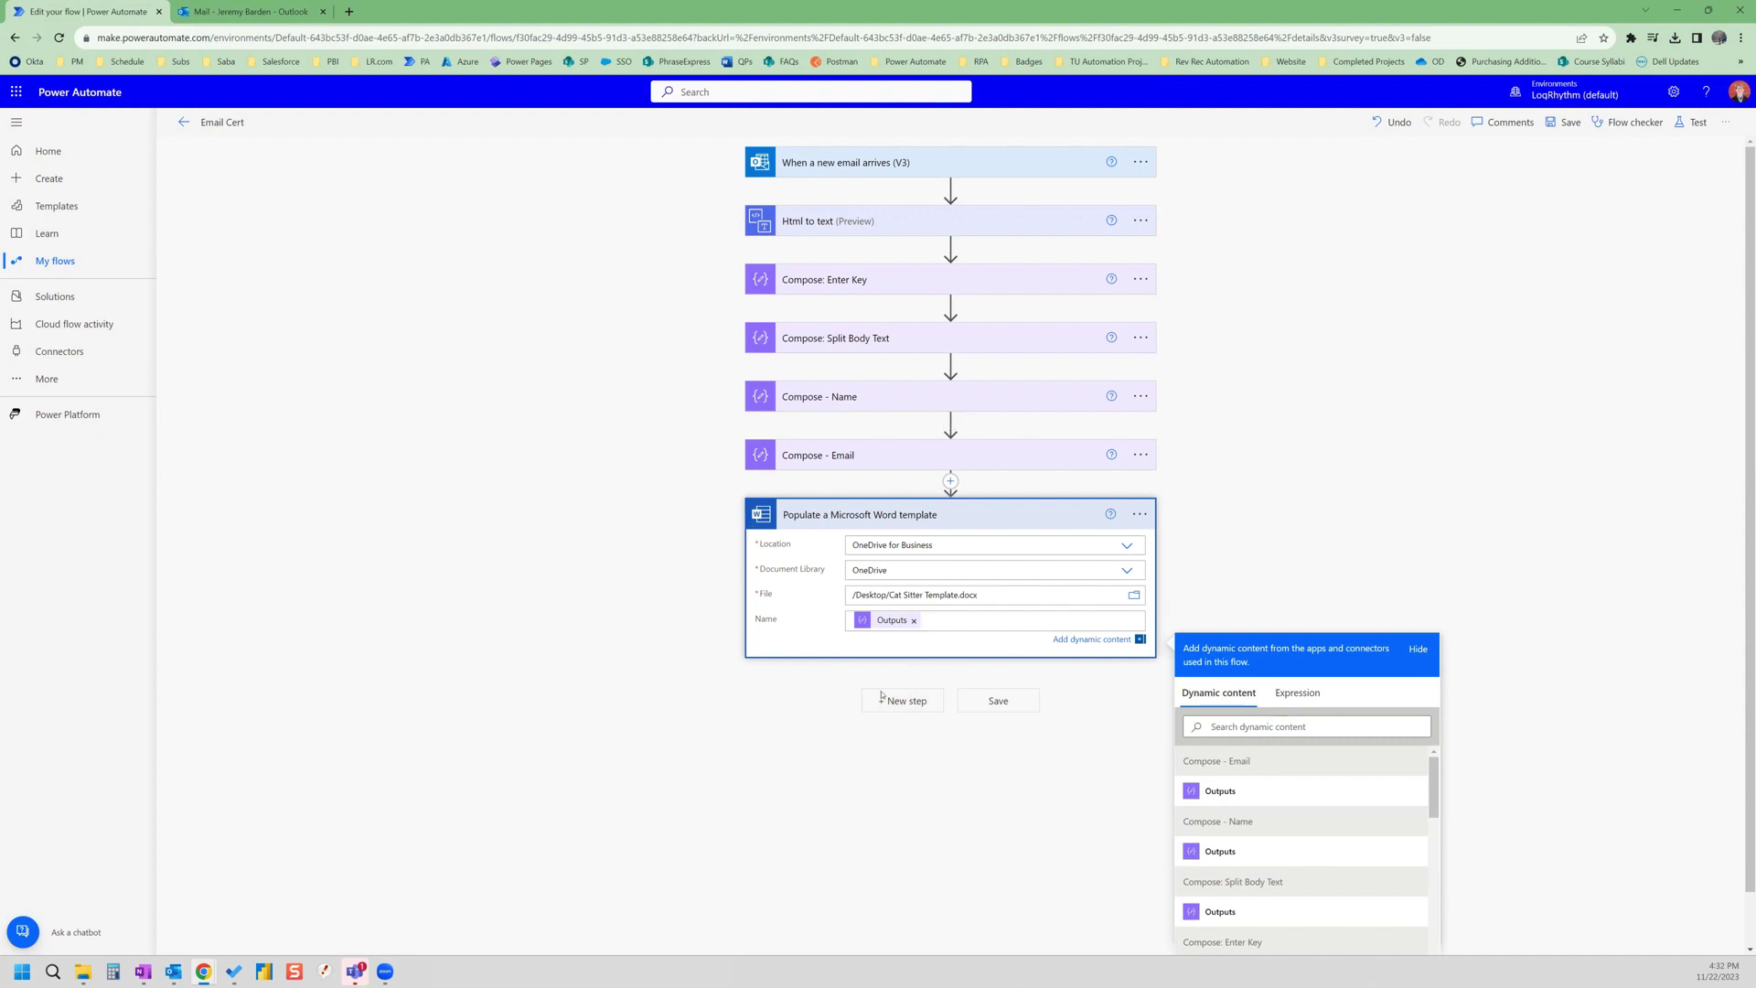
- Add a OneDrive for Business Create file step with Folder Path /Desktop
click(881, 702)
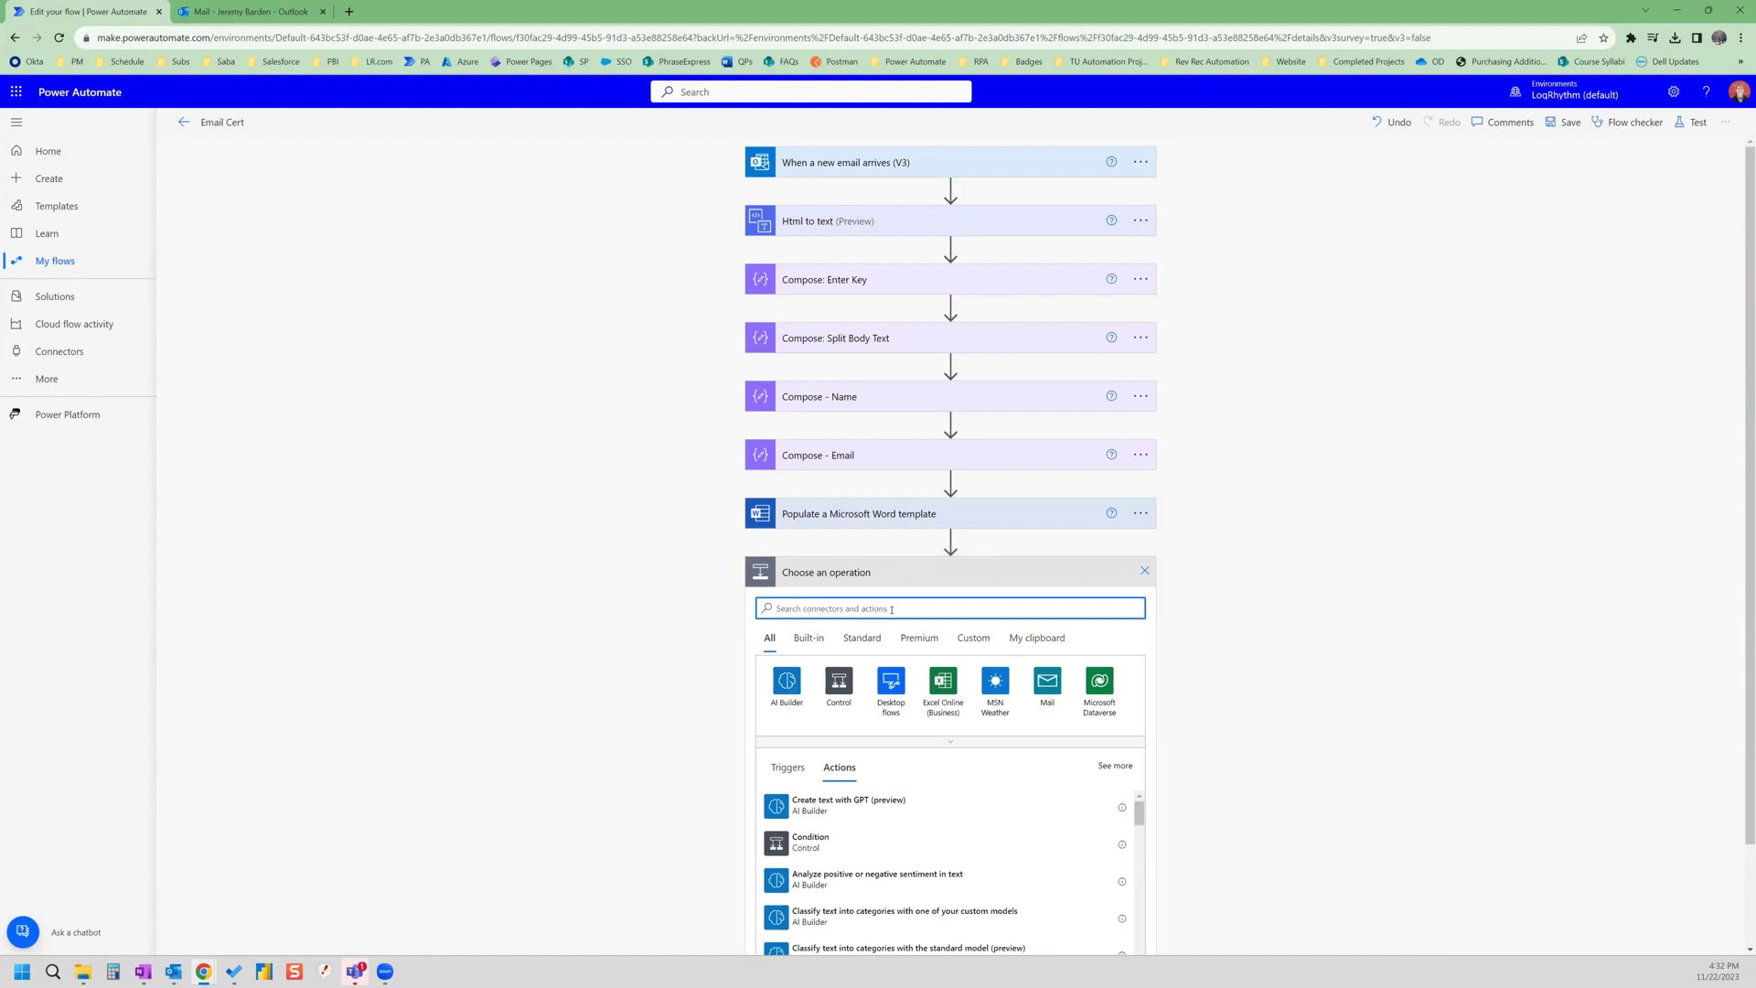
text(create file)
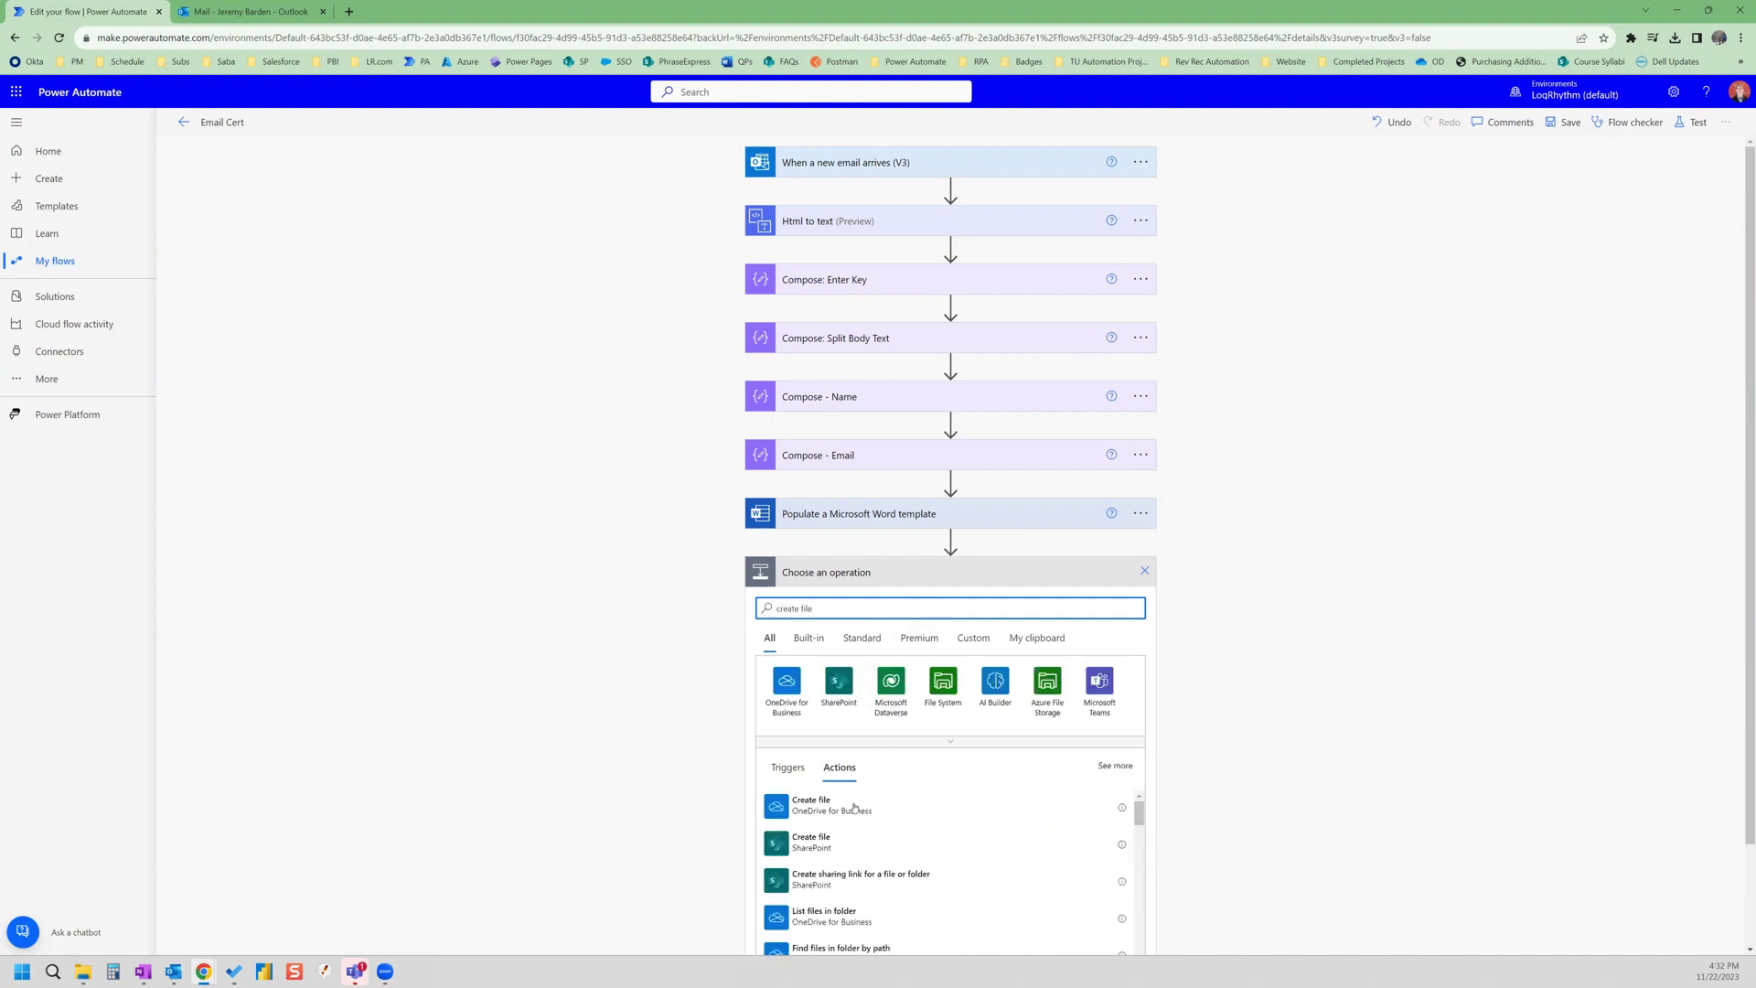
click(825, 810)
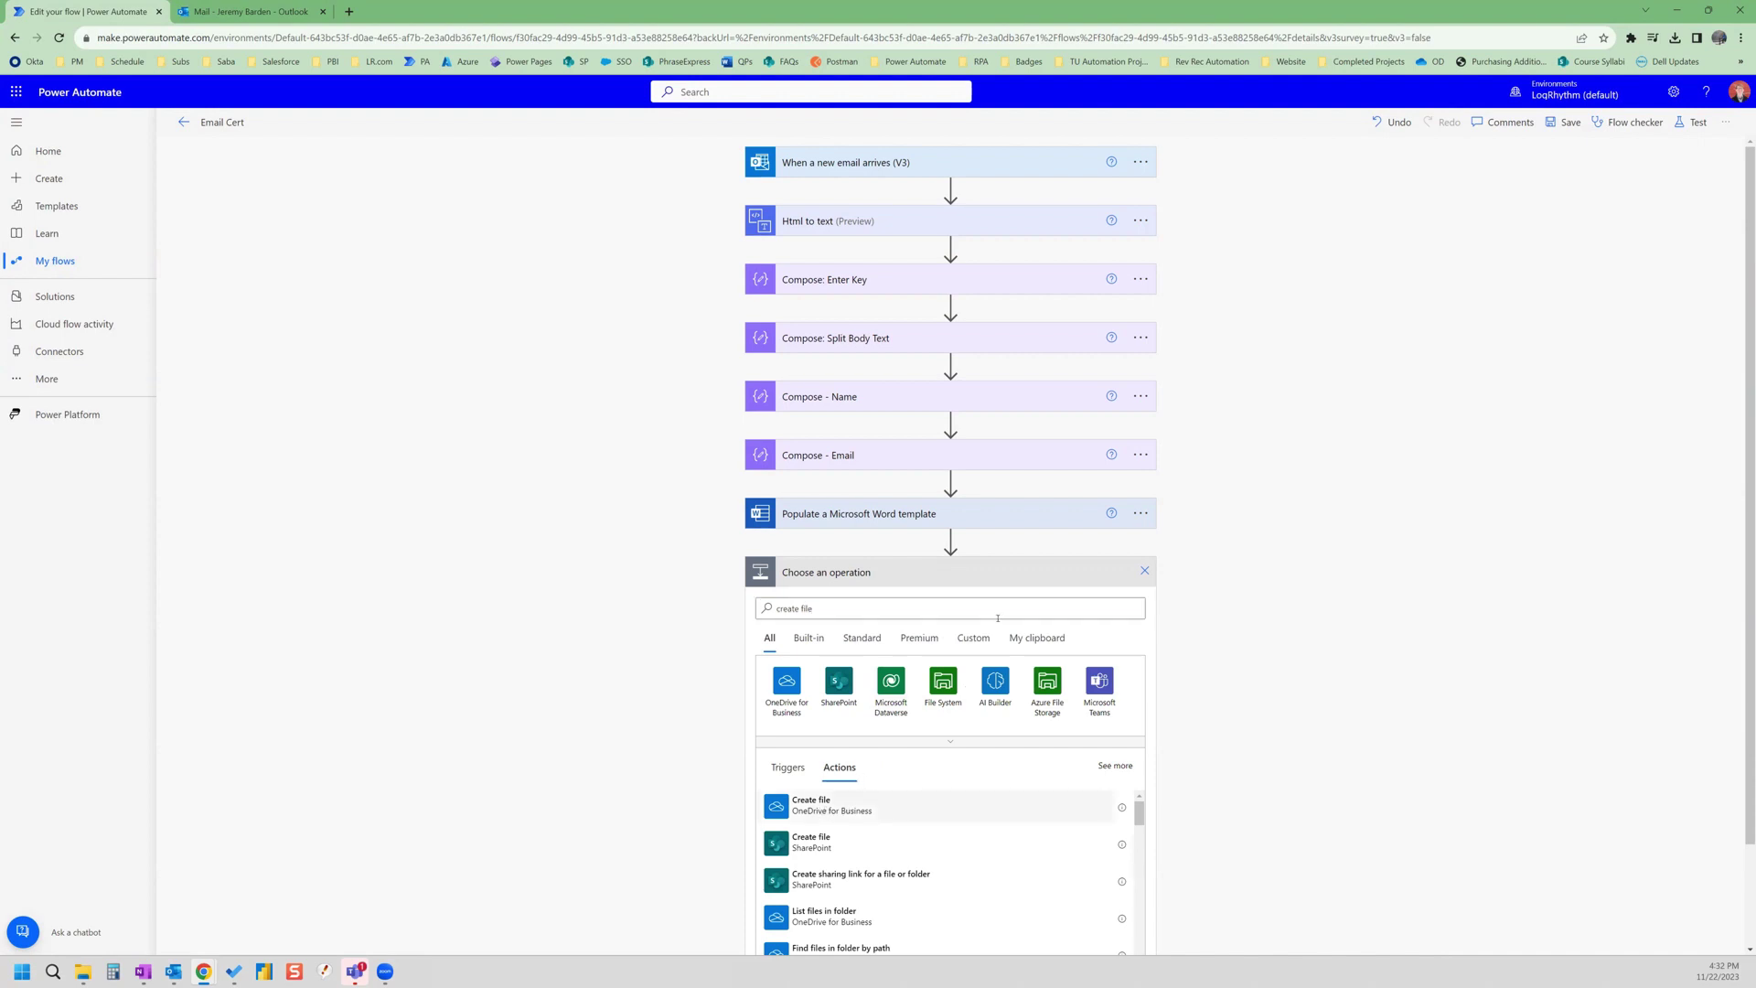
click(1140, 603)
click(1355, 643)
scroll(1239, 731, down, 3)
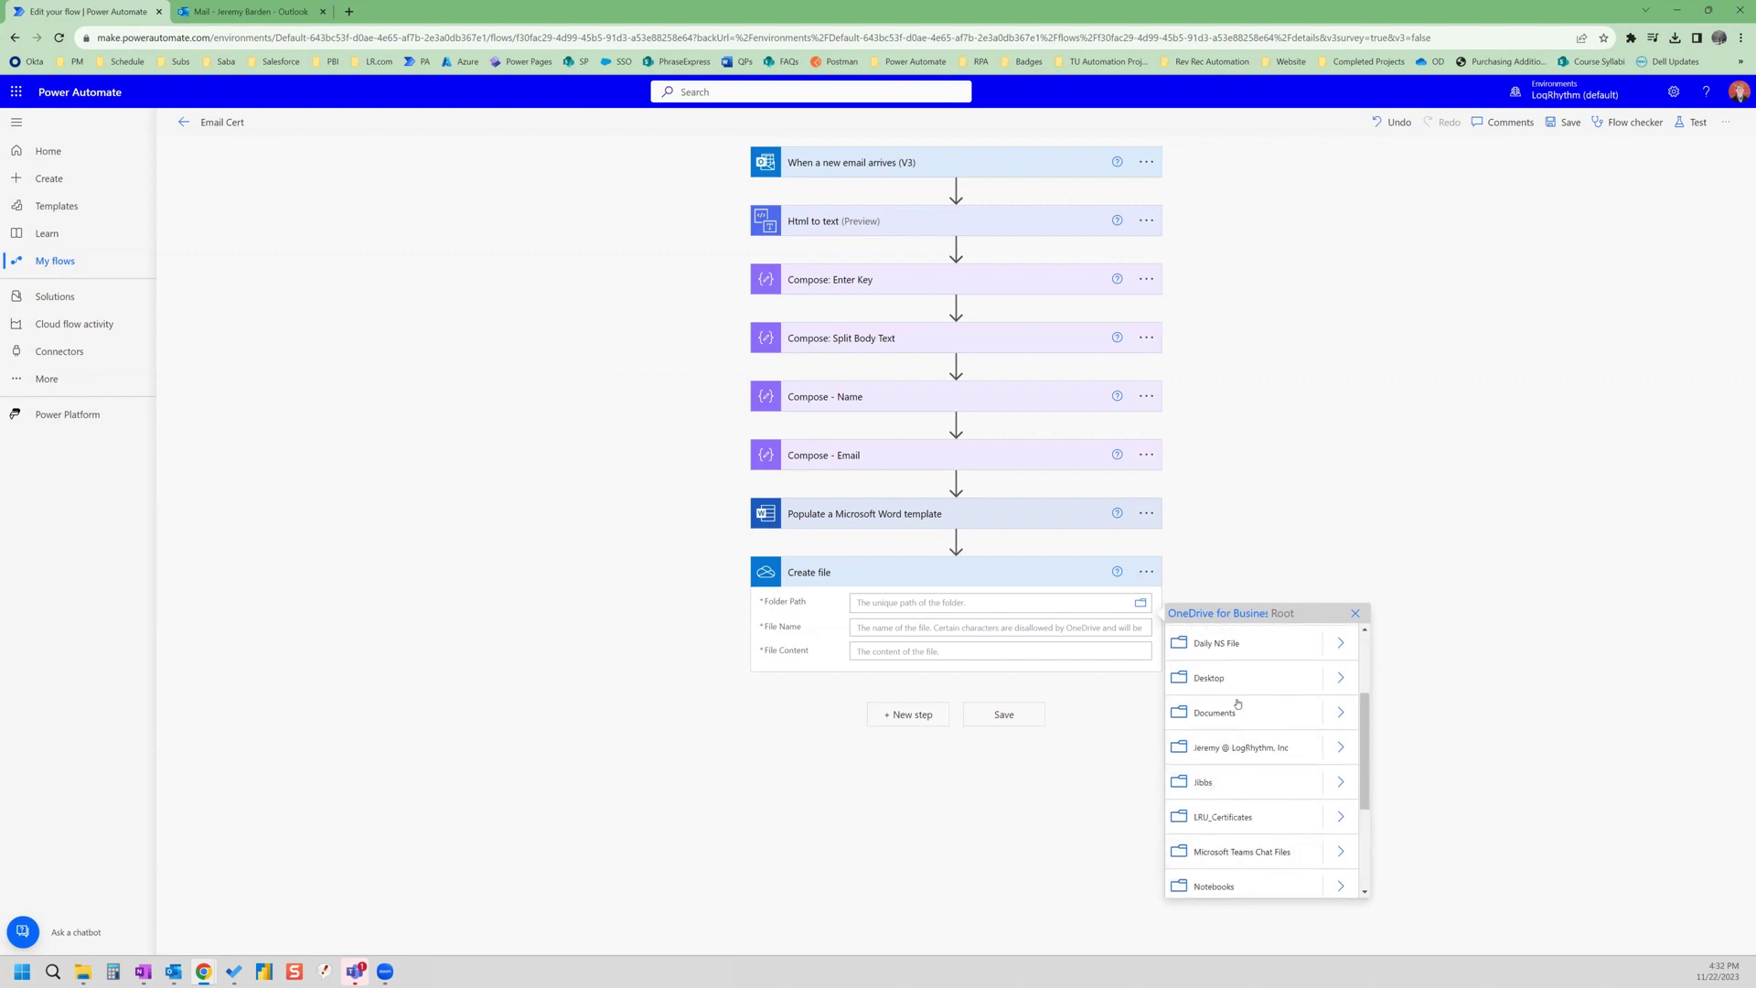
click(1225, 681)
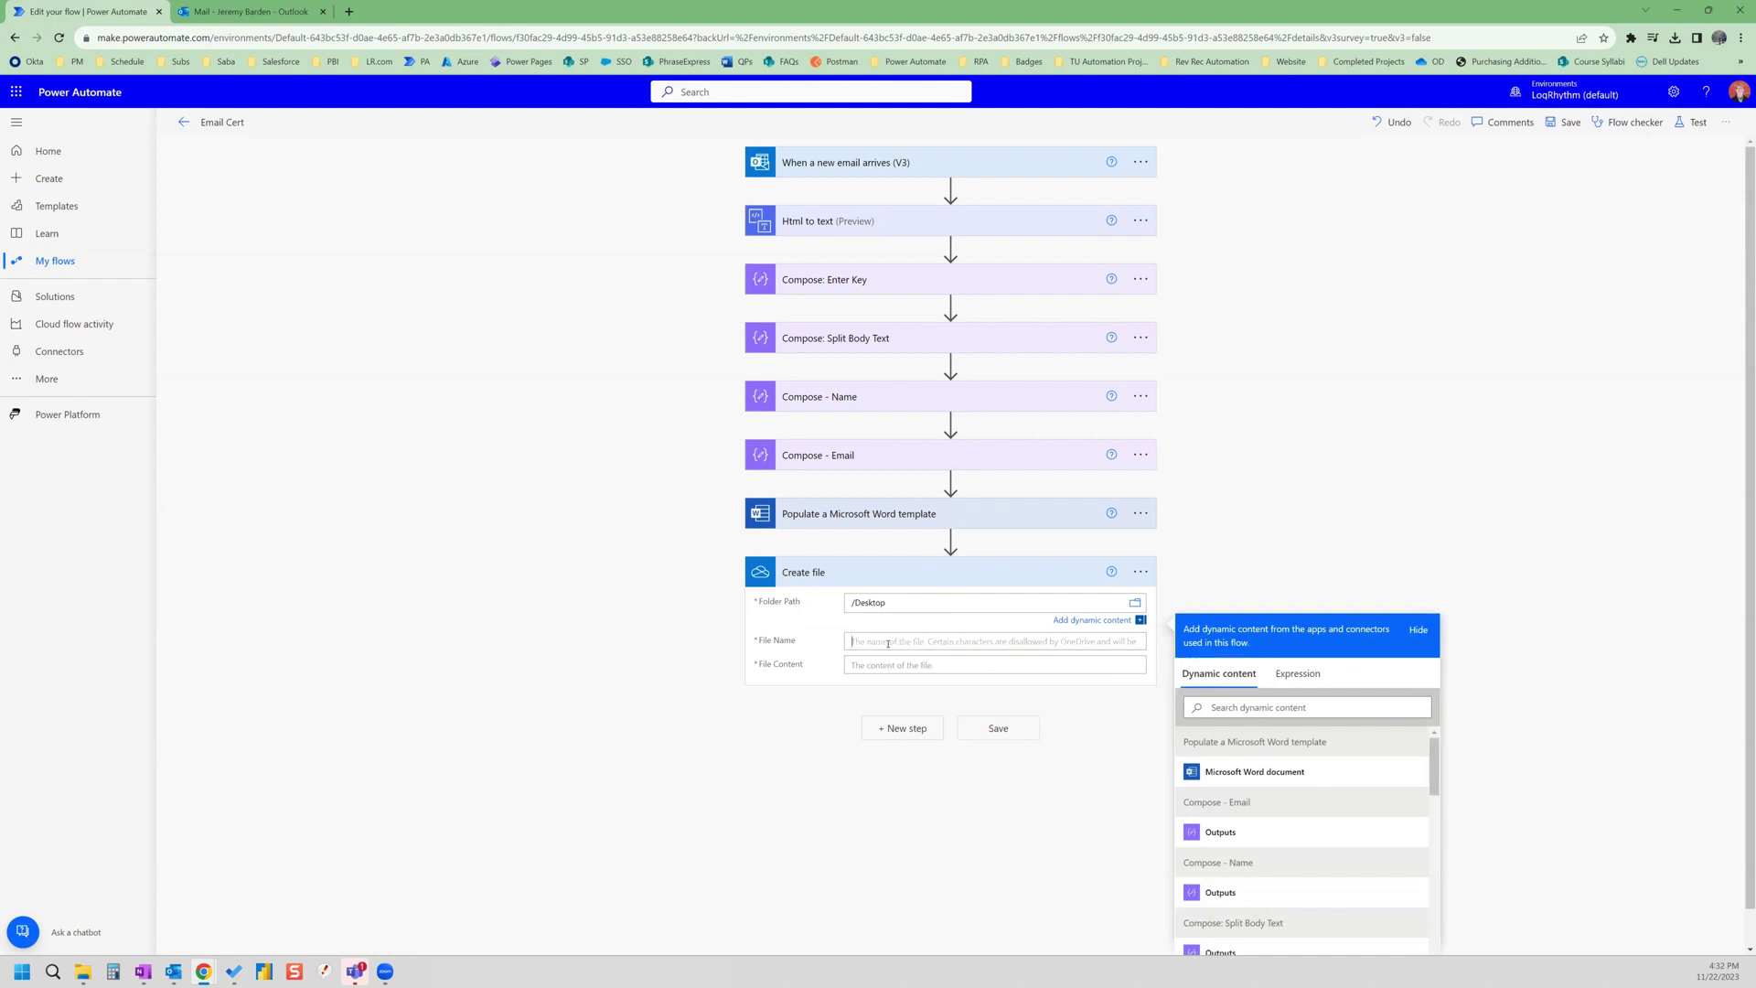
- Set File Name to Cert_ + Compose - Name output + .docx, and File Content to the Word document
click(882, 644)
text(Cert_)
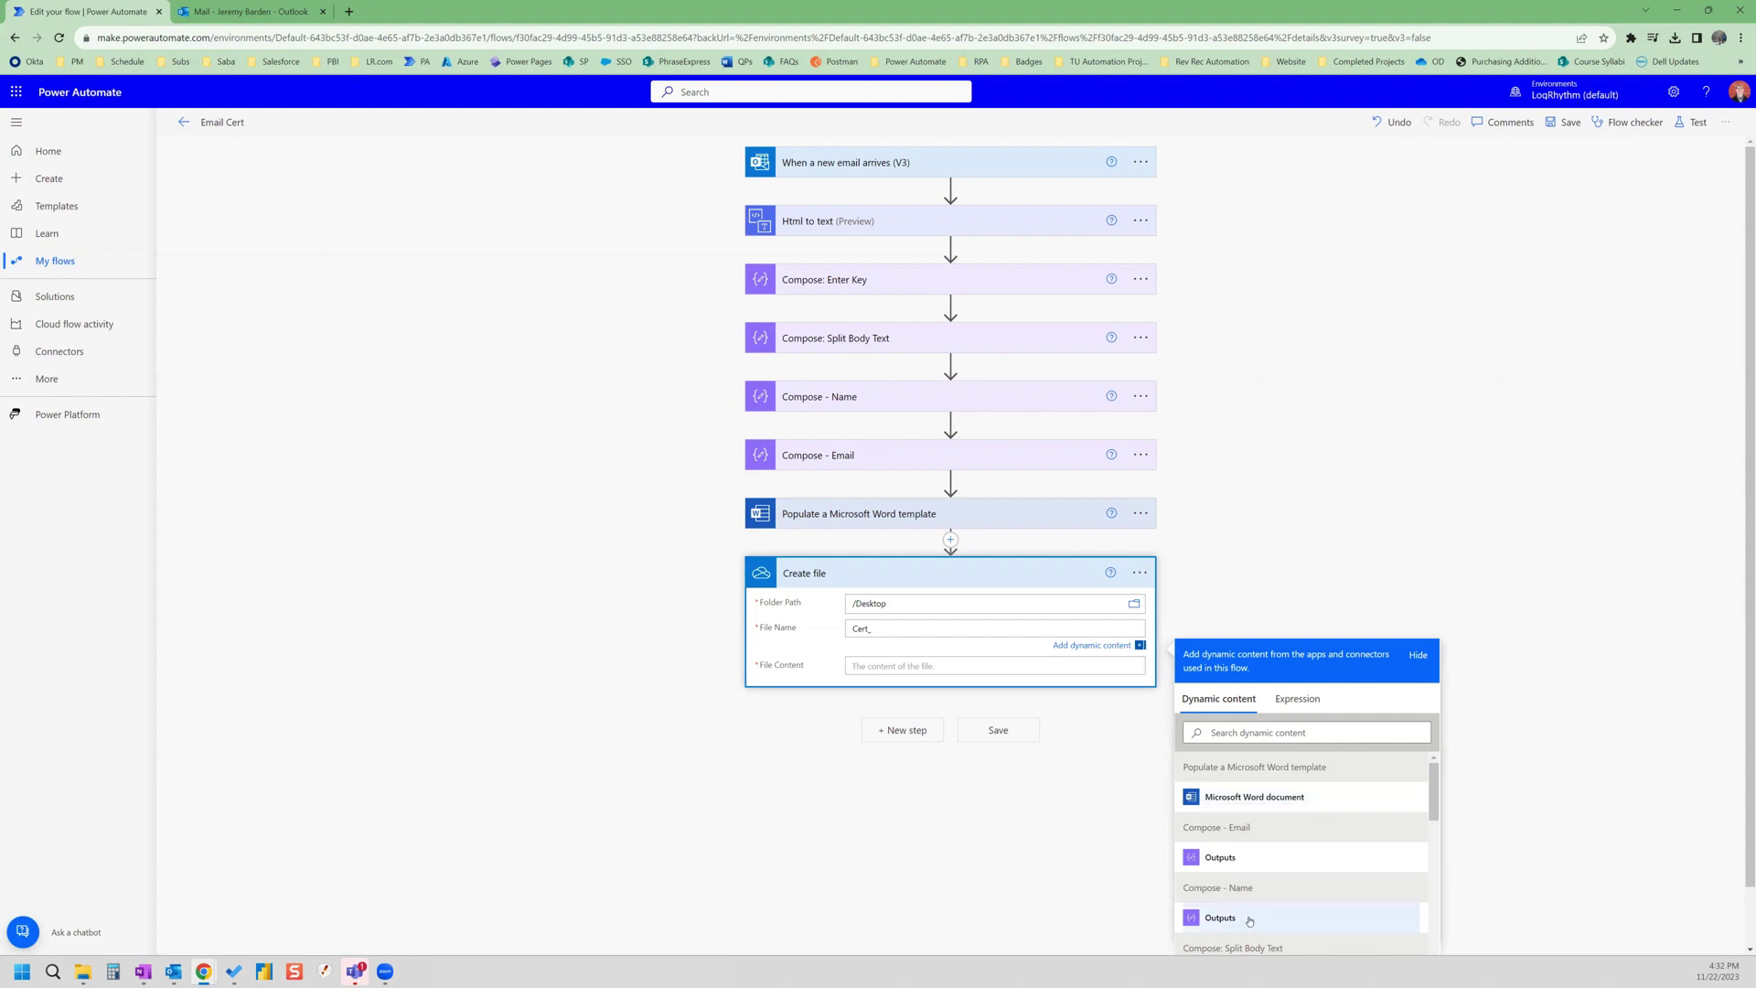
click(1249, 920)
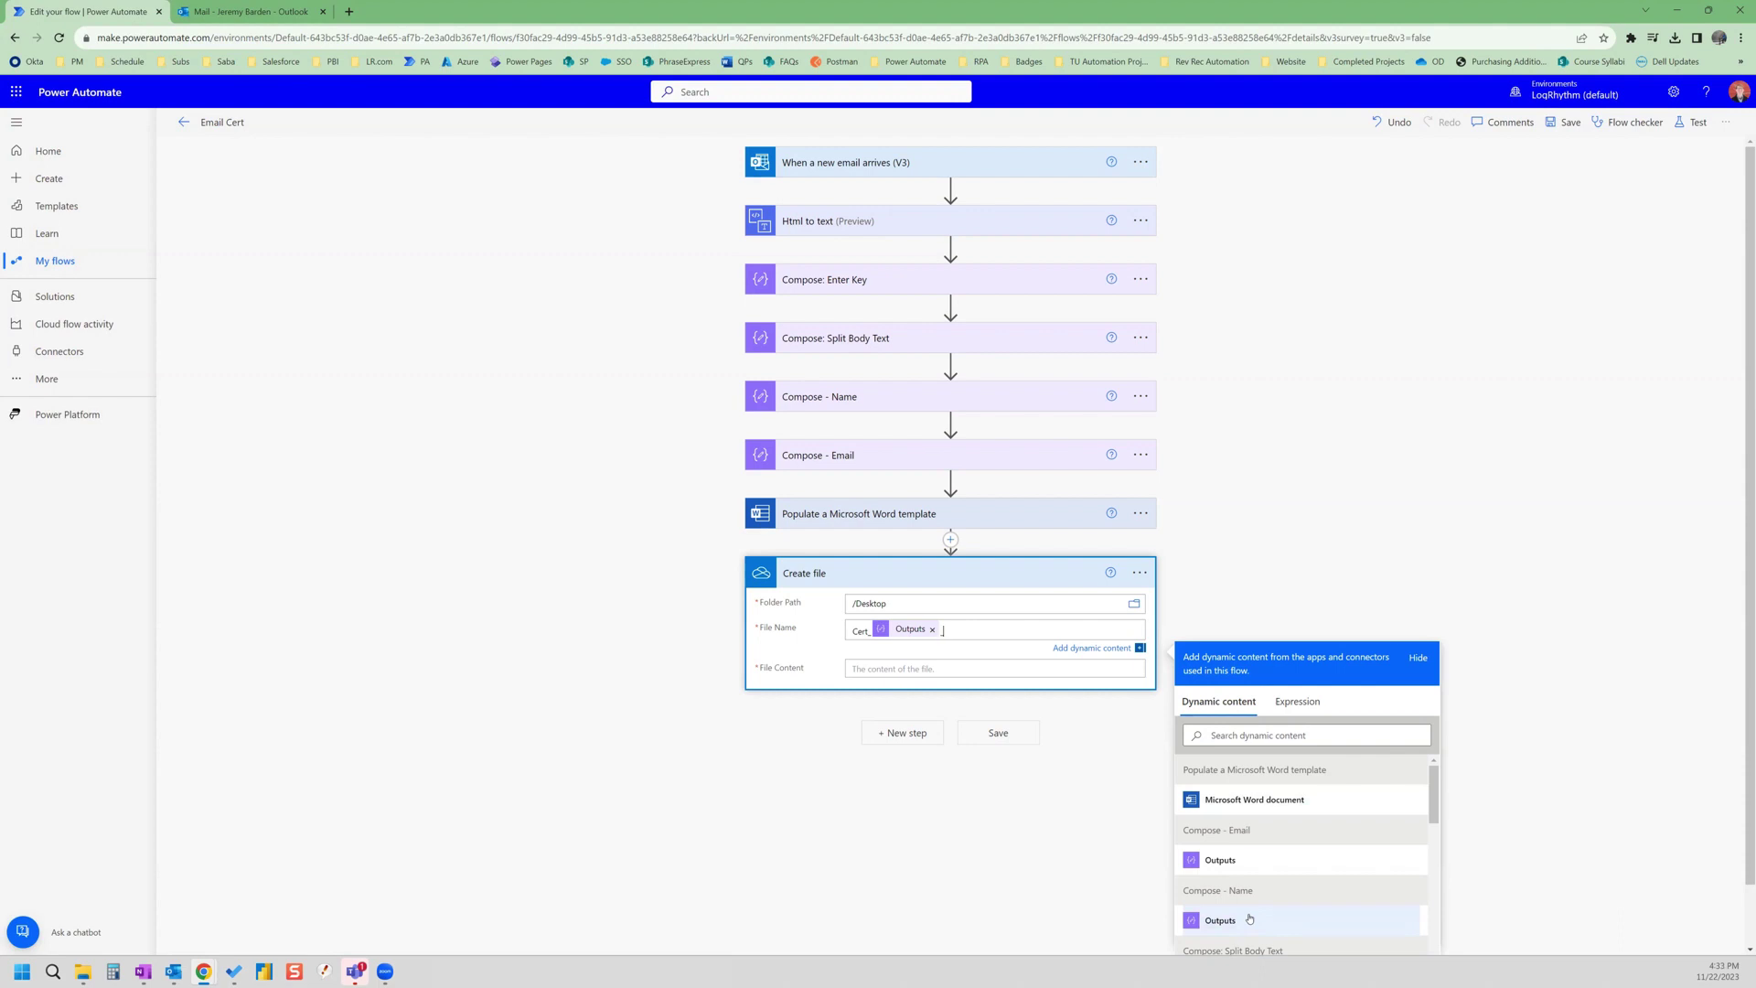
text(.docx)
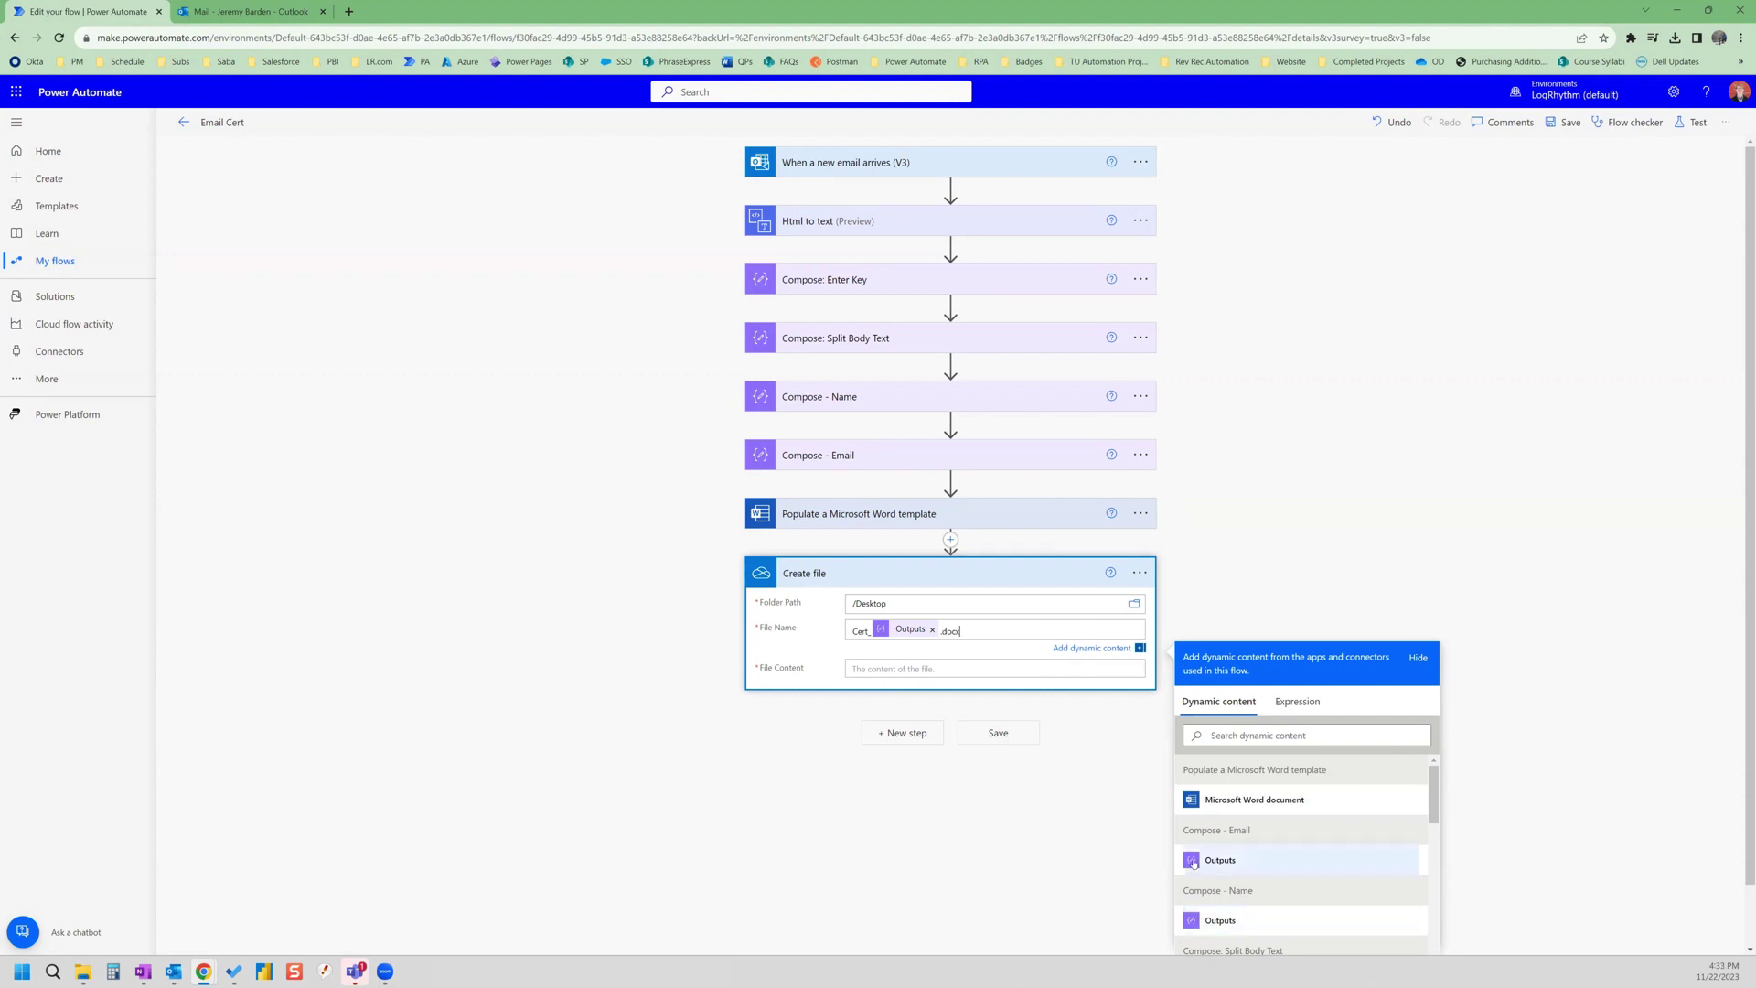
click(908, 665)
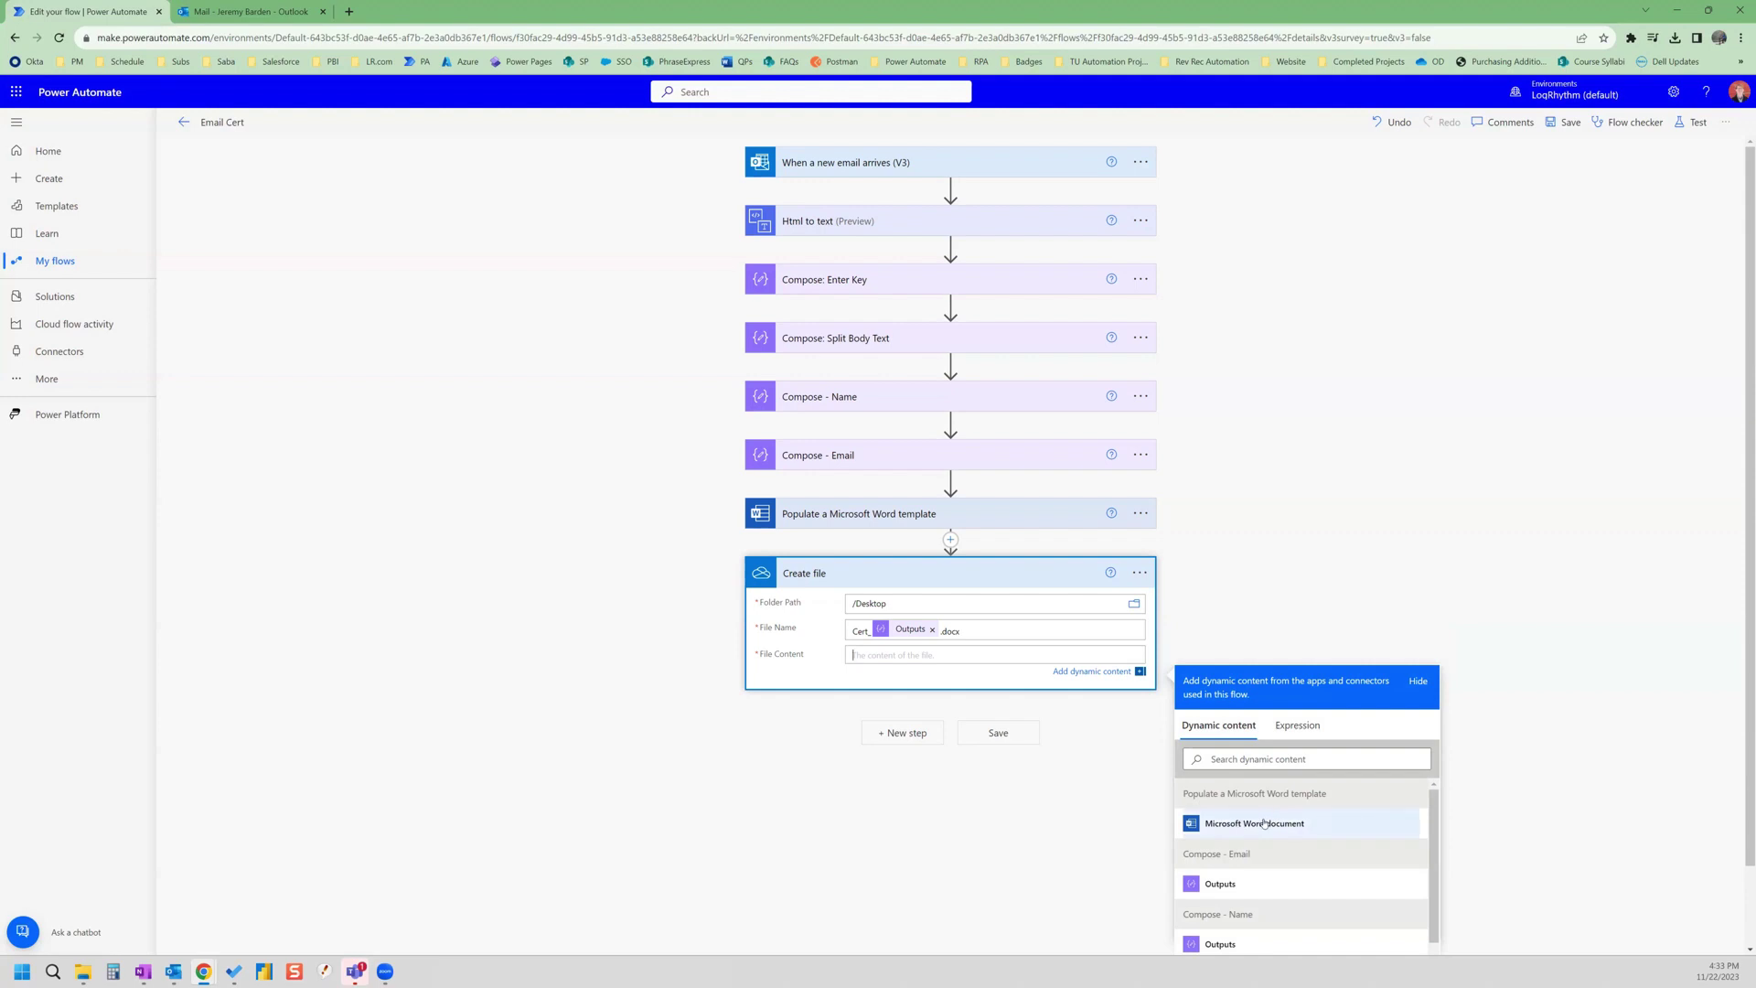
click(1264, 823)
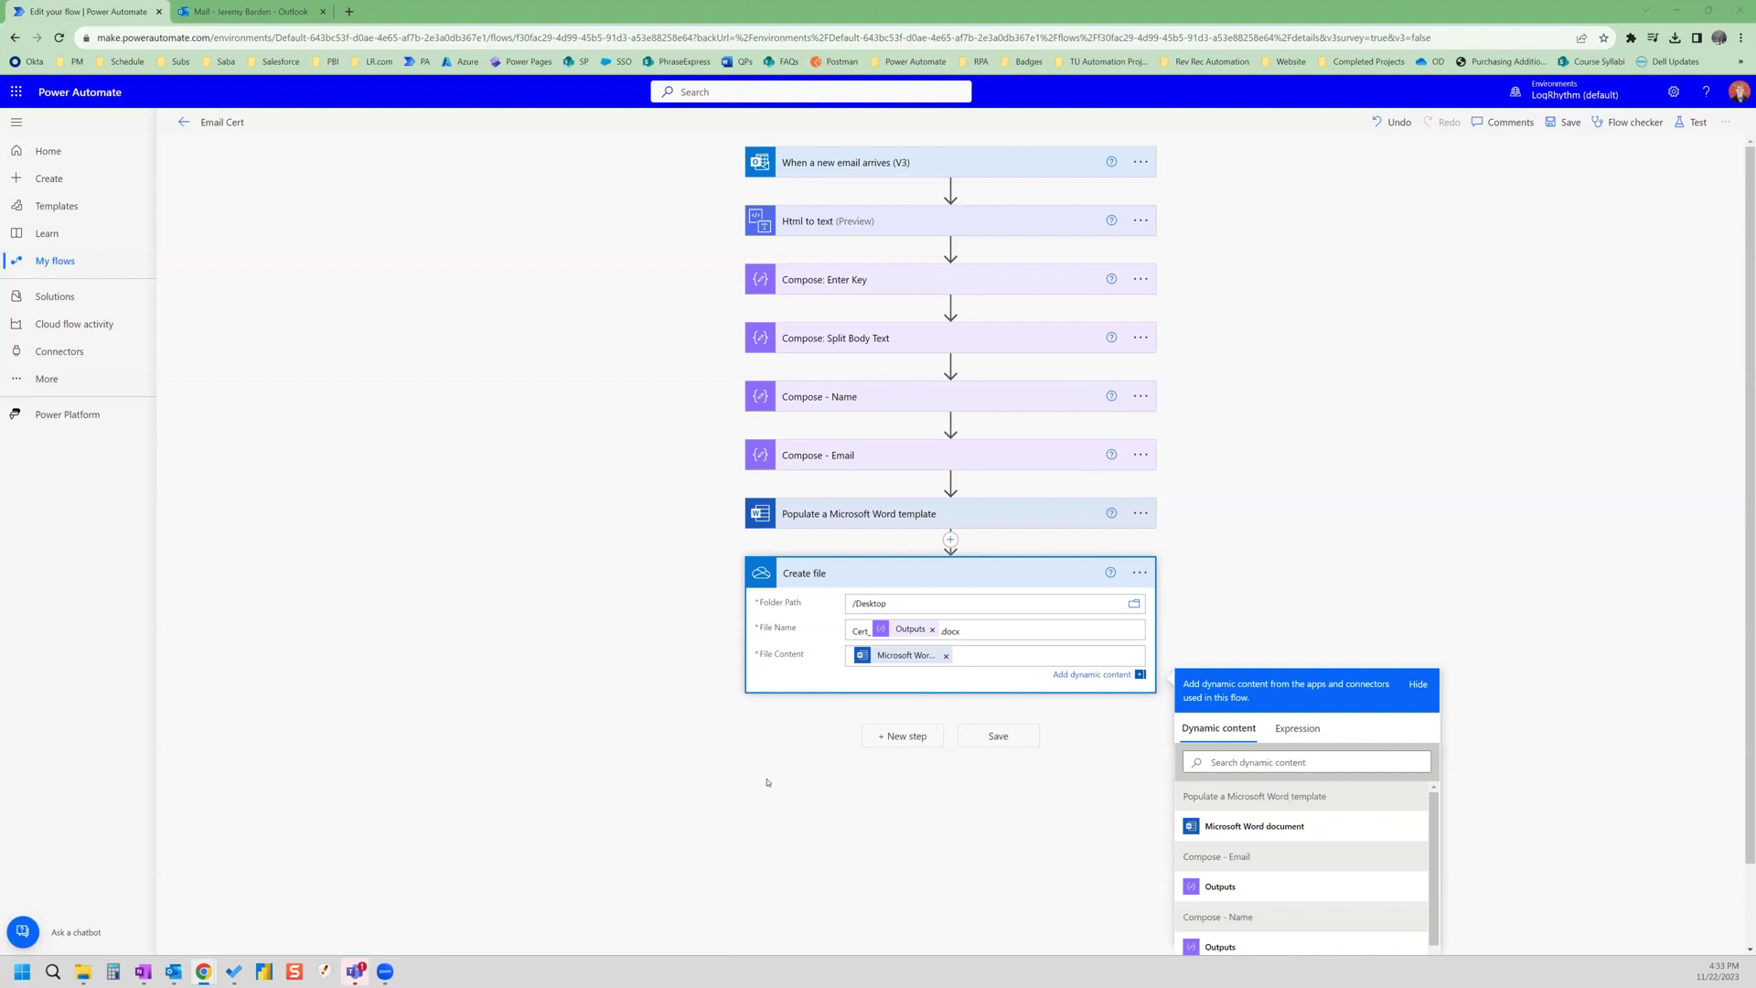
- Add a OneDrive for Business Convert file (preview) action after Create file
click(892, 737)
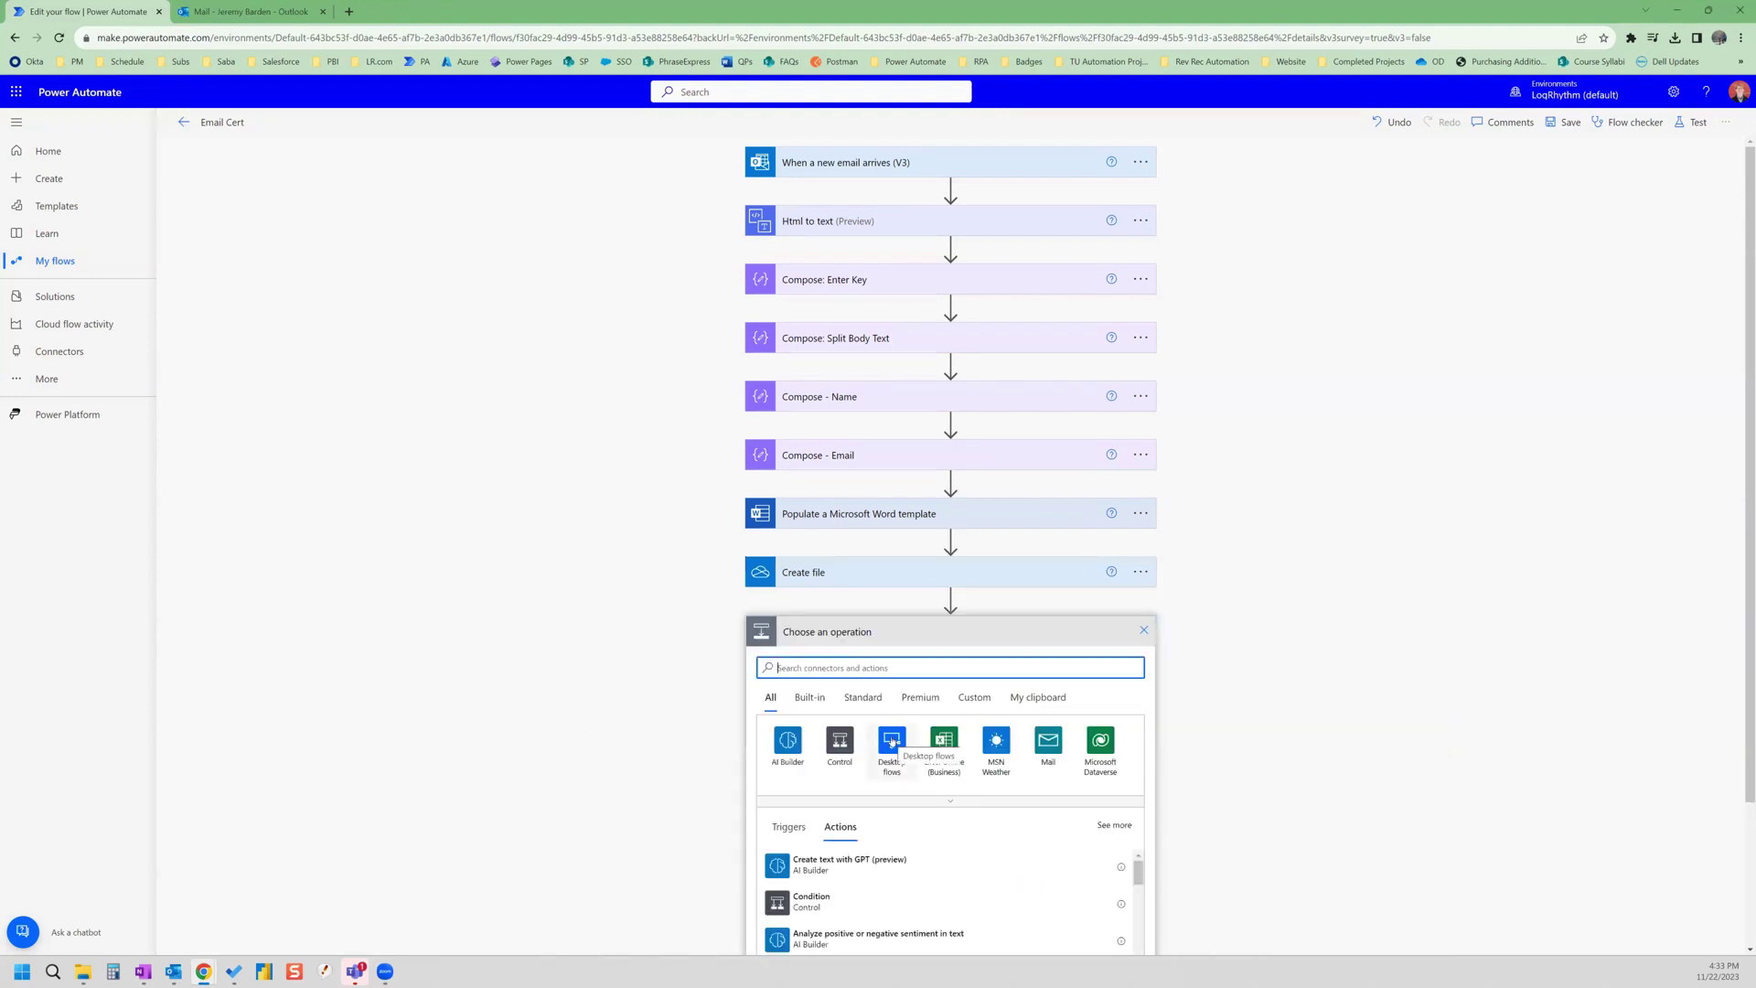
click(908, 666)
text(onedri)
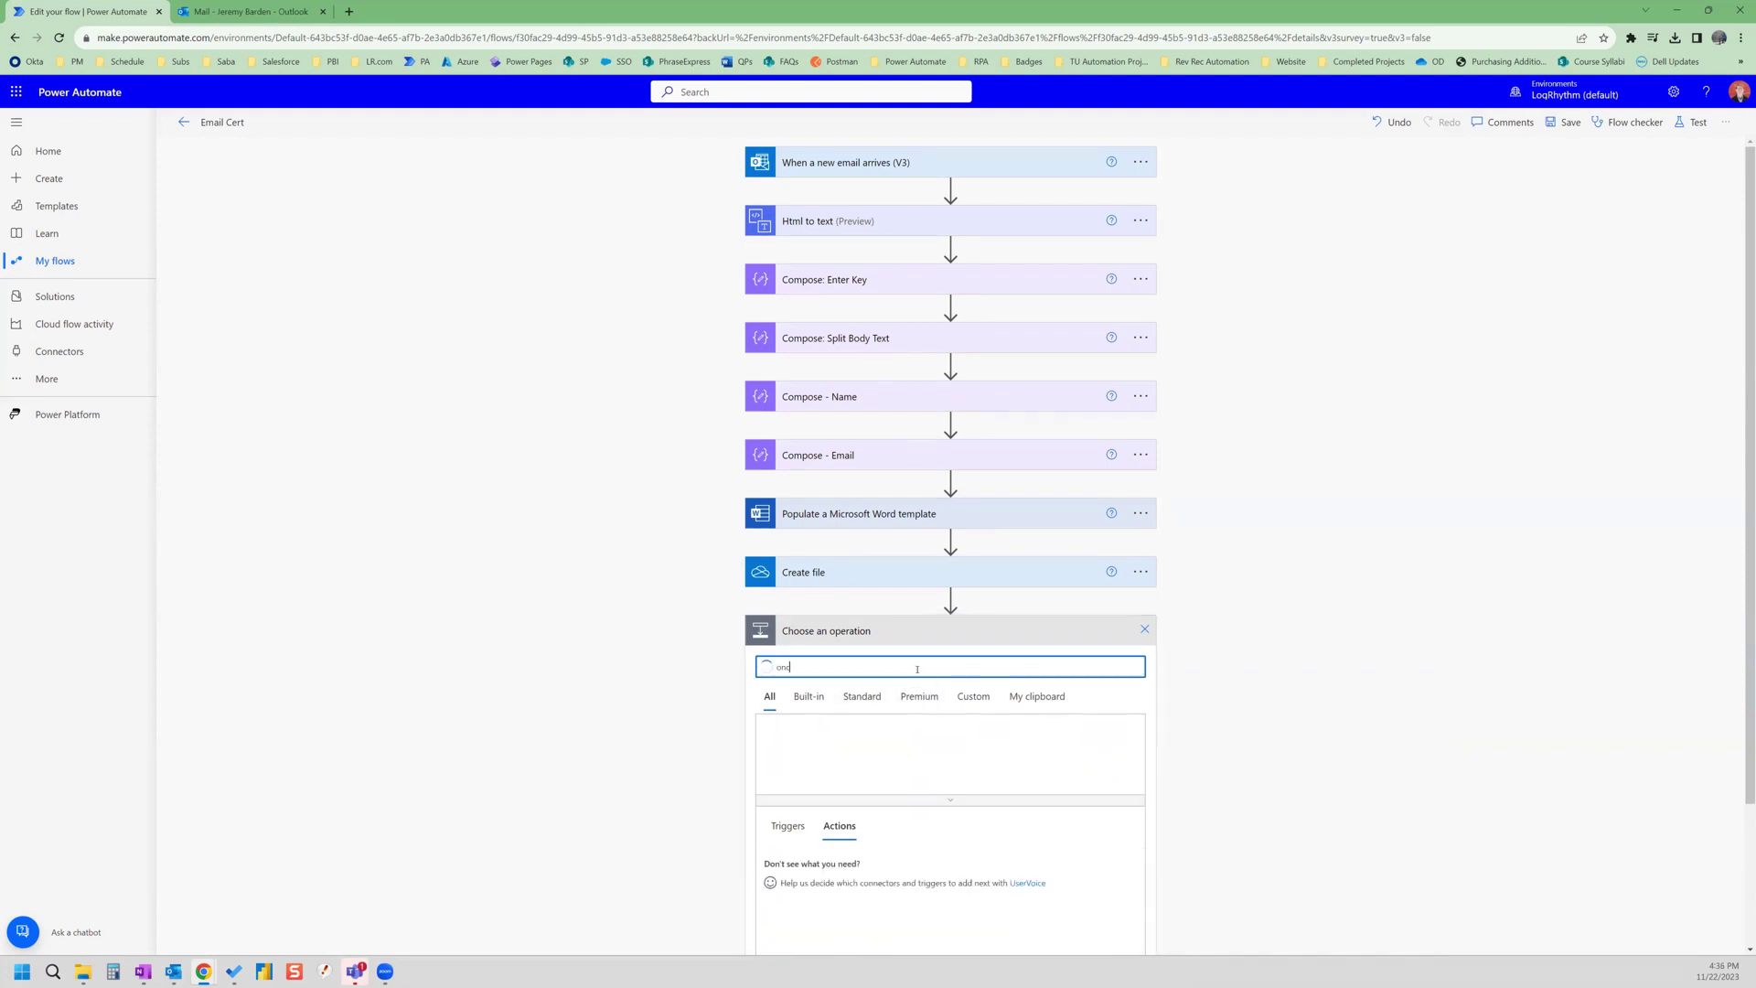
text(ve)
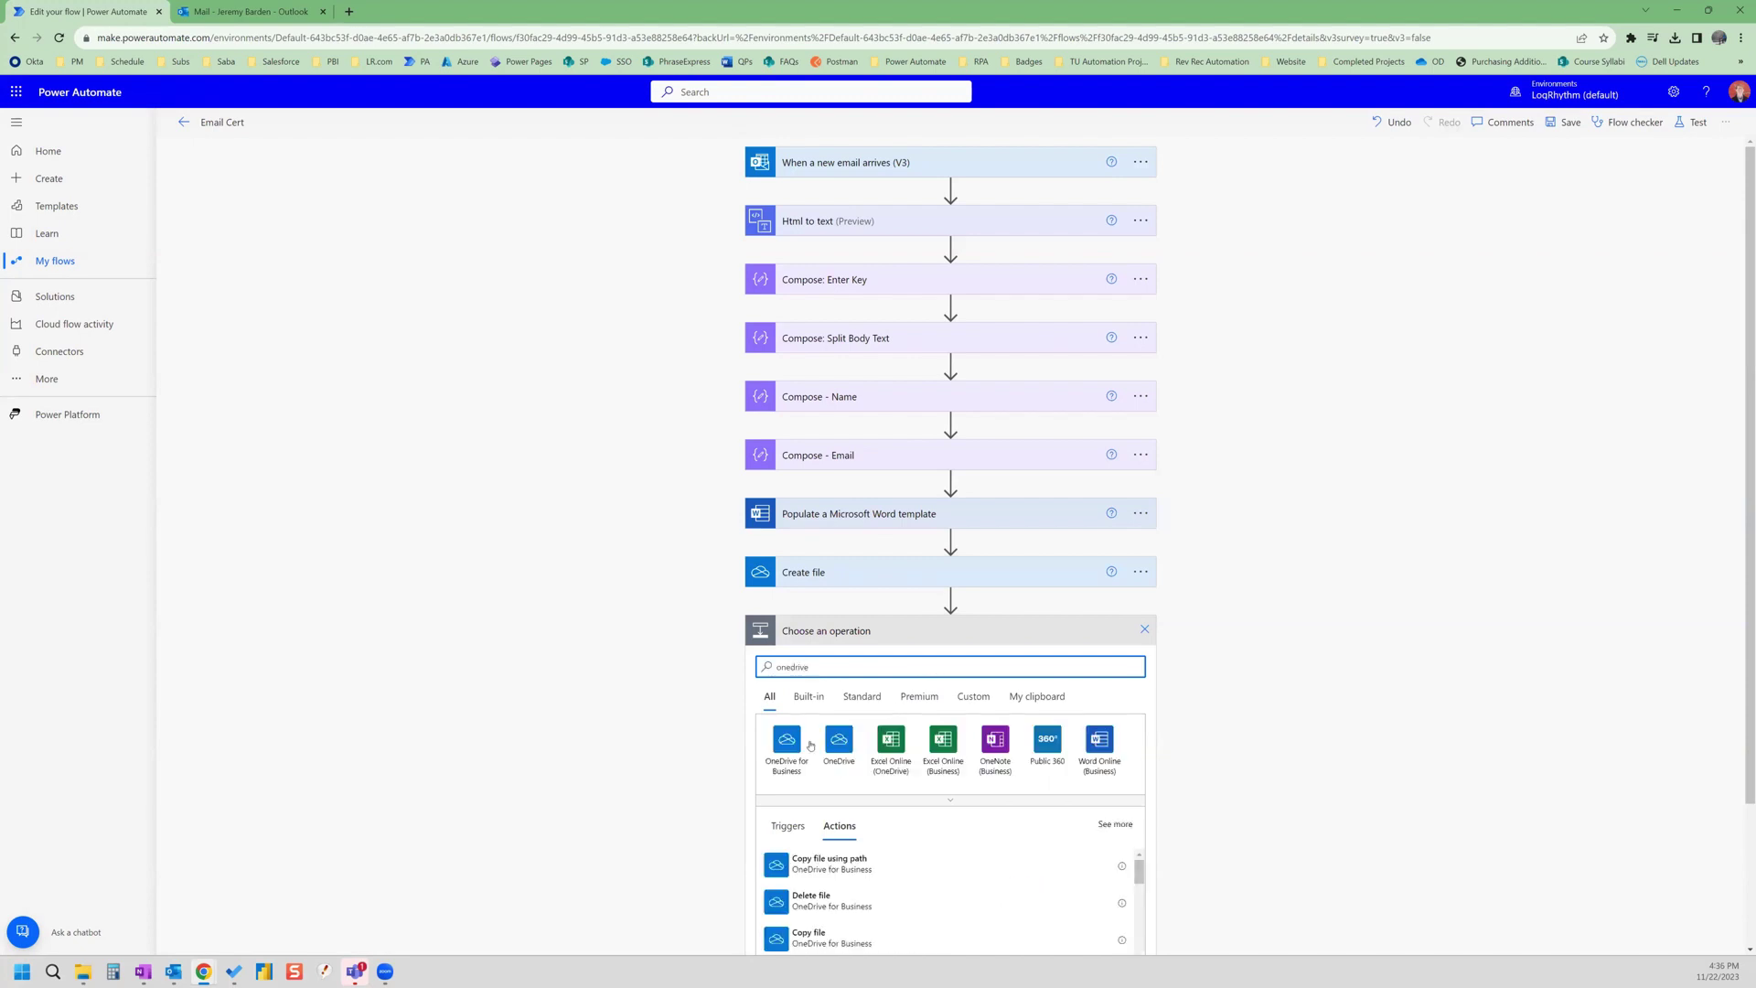
click(785, 741)
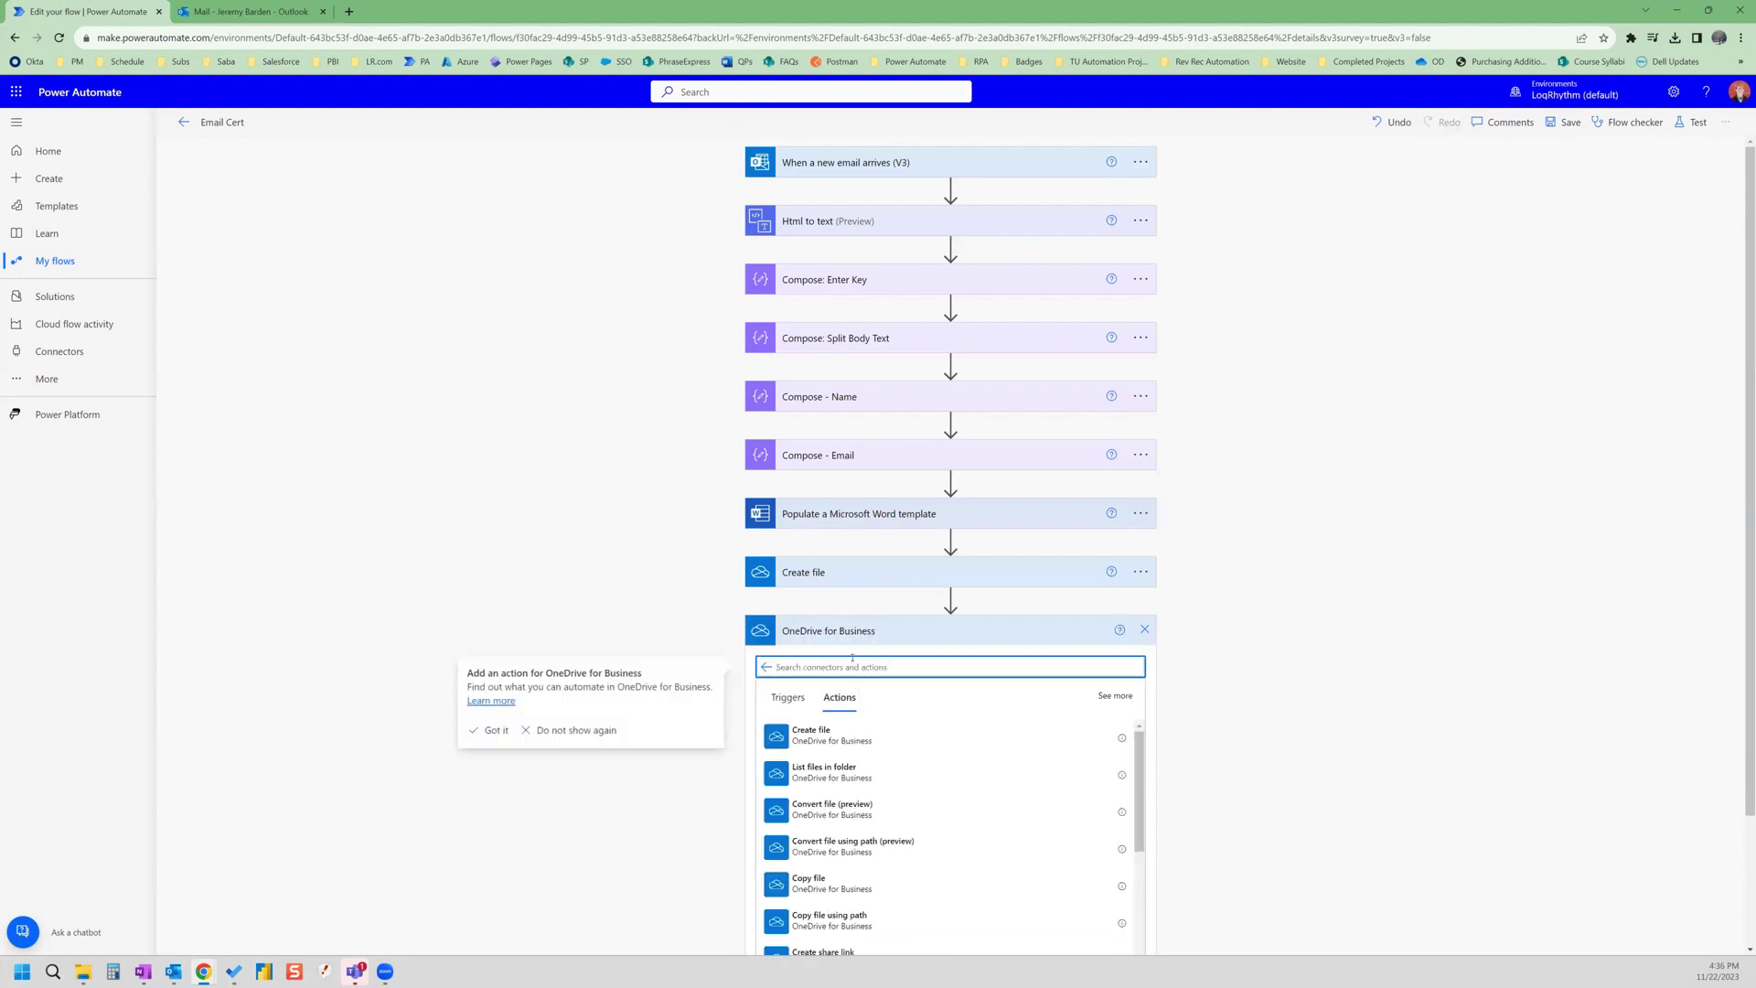
text(convert file)
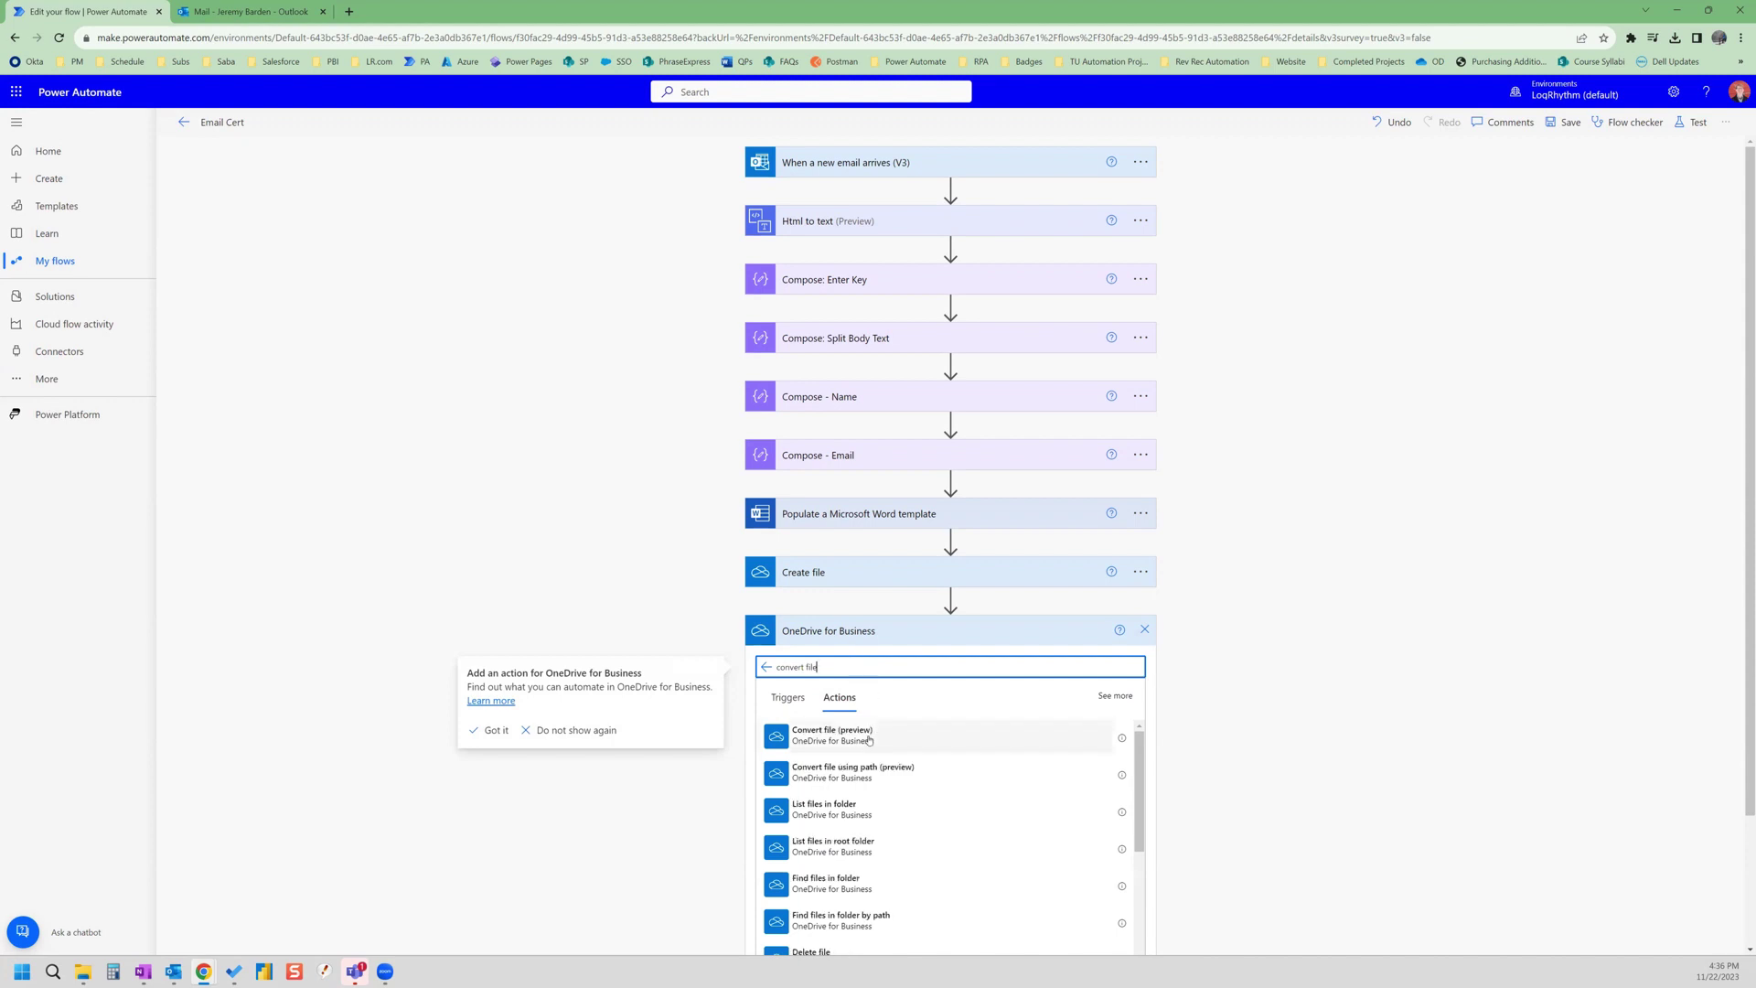
scroll(979, 815, down, 3)
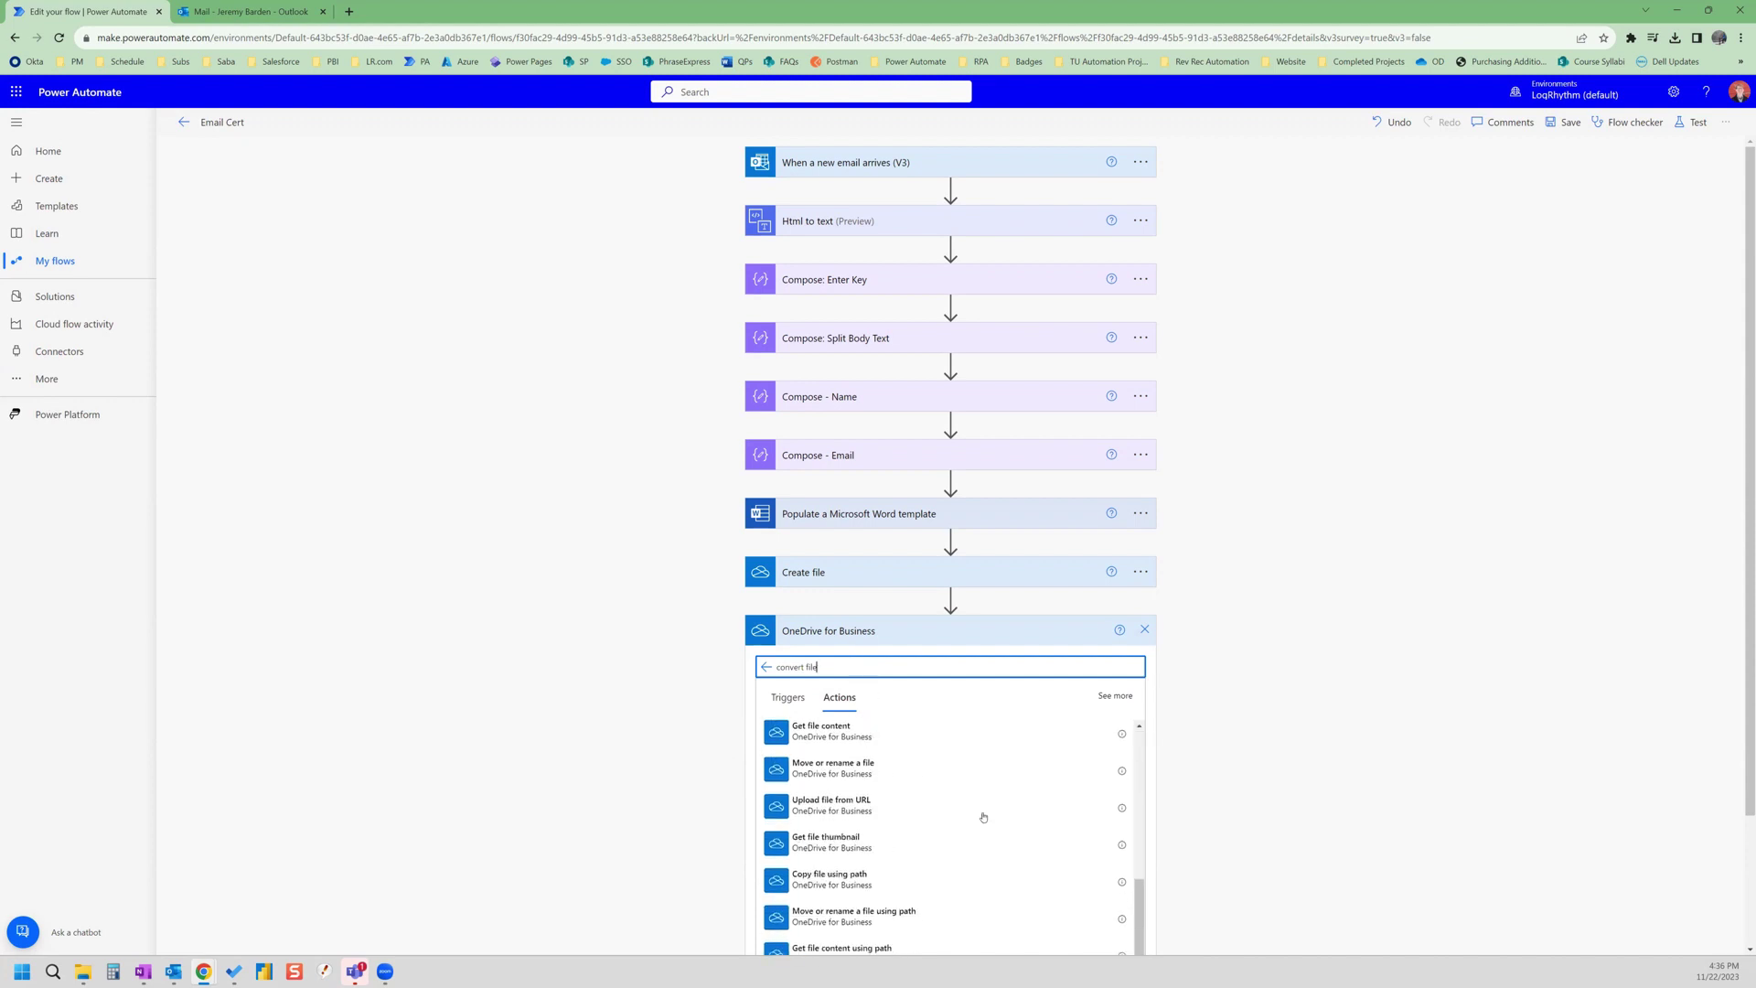
scroll(942, 786, up, 3)
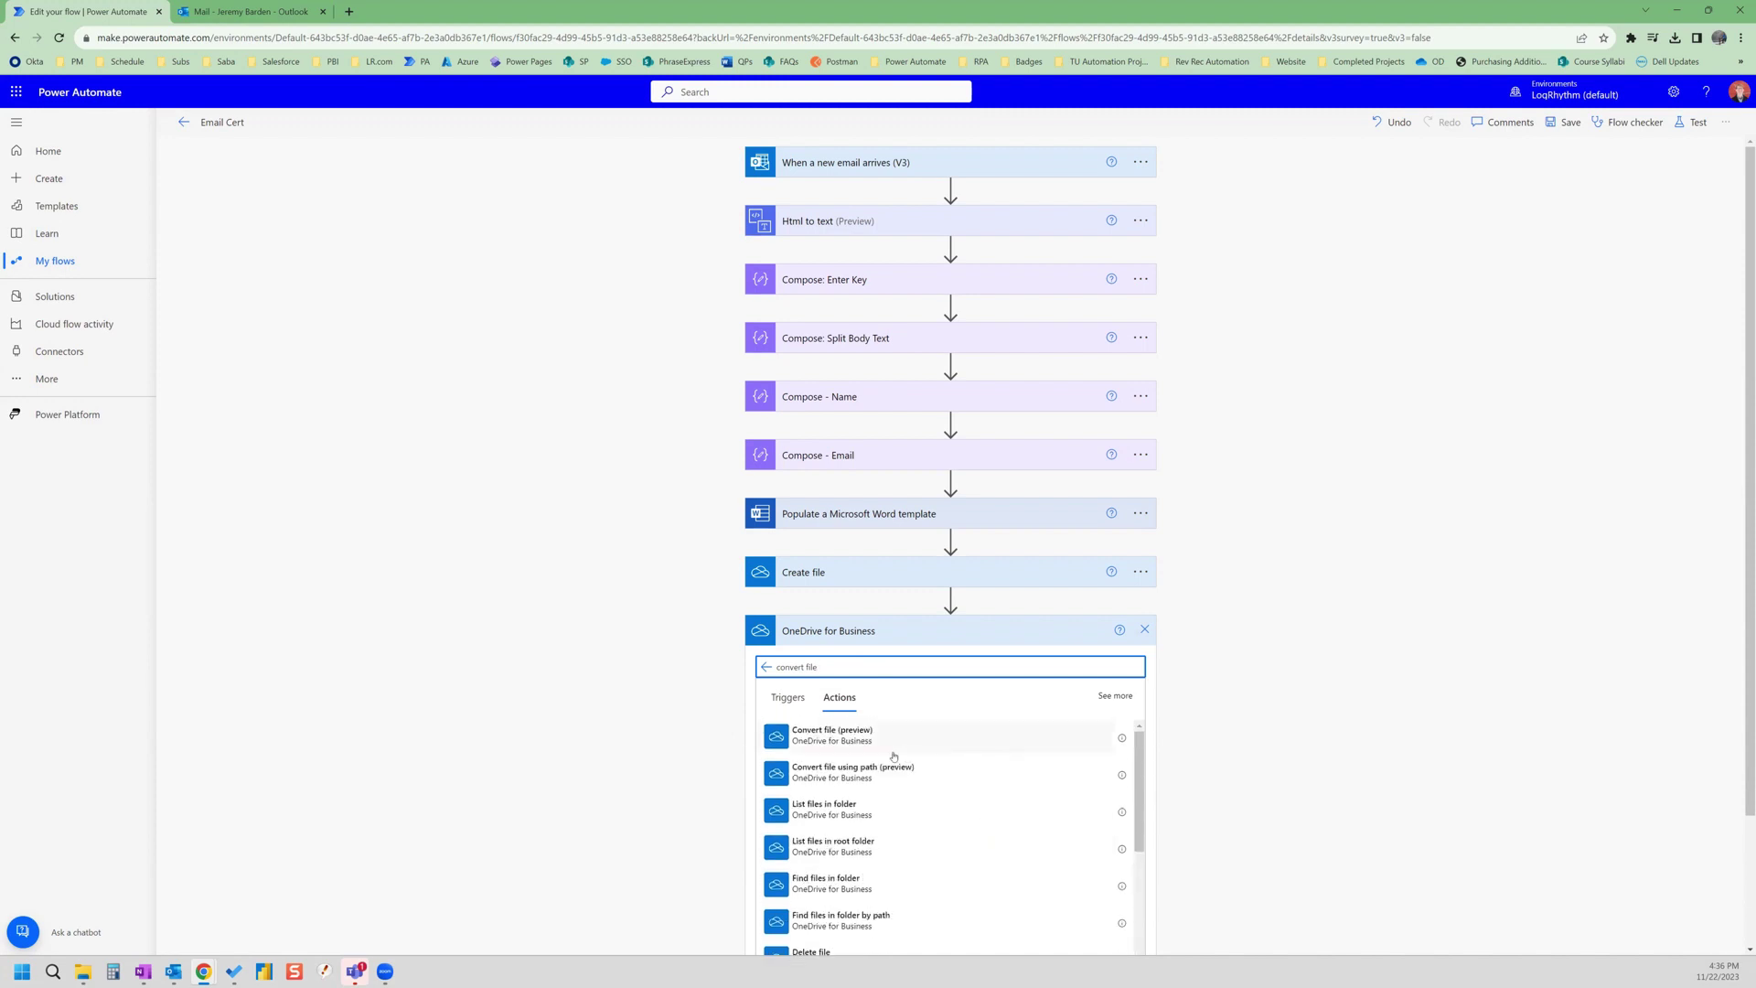
click(821, 732)
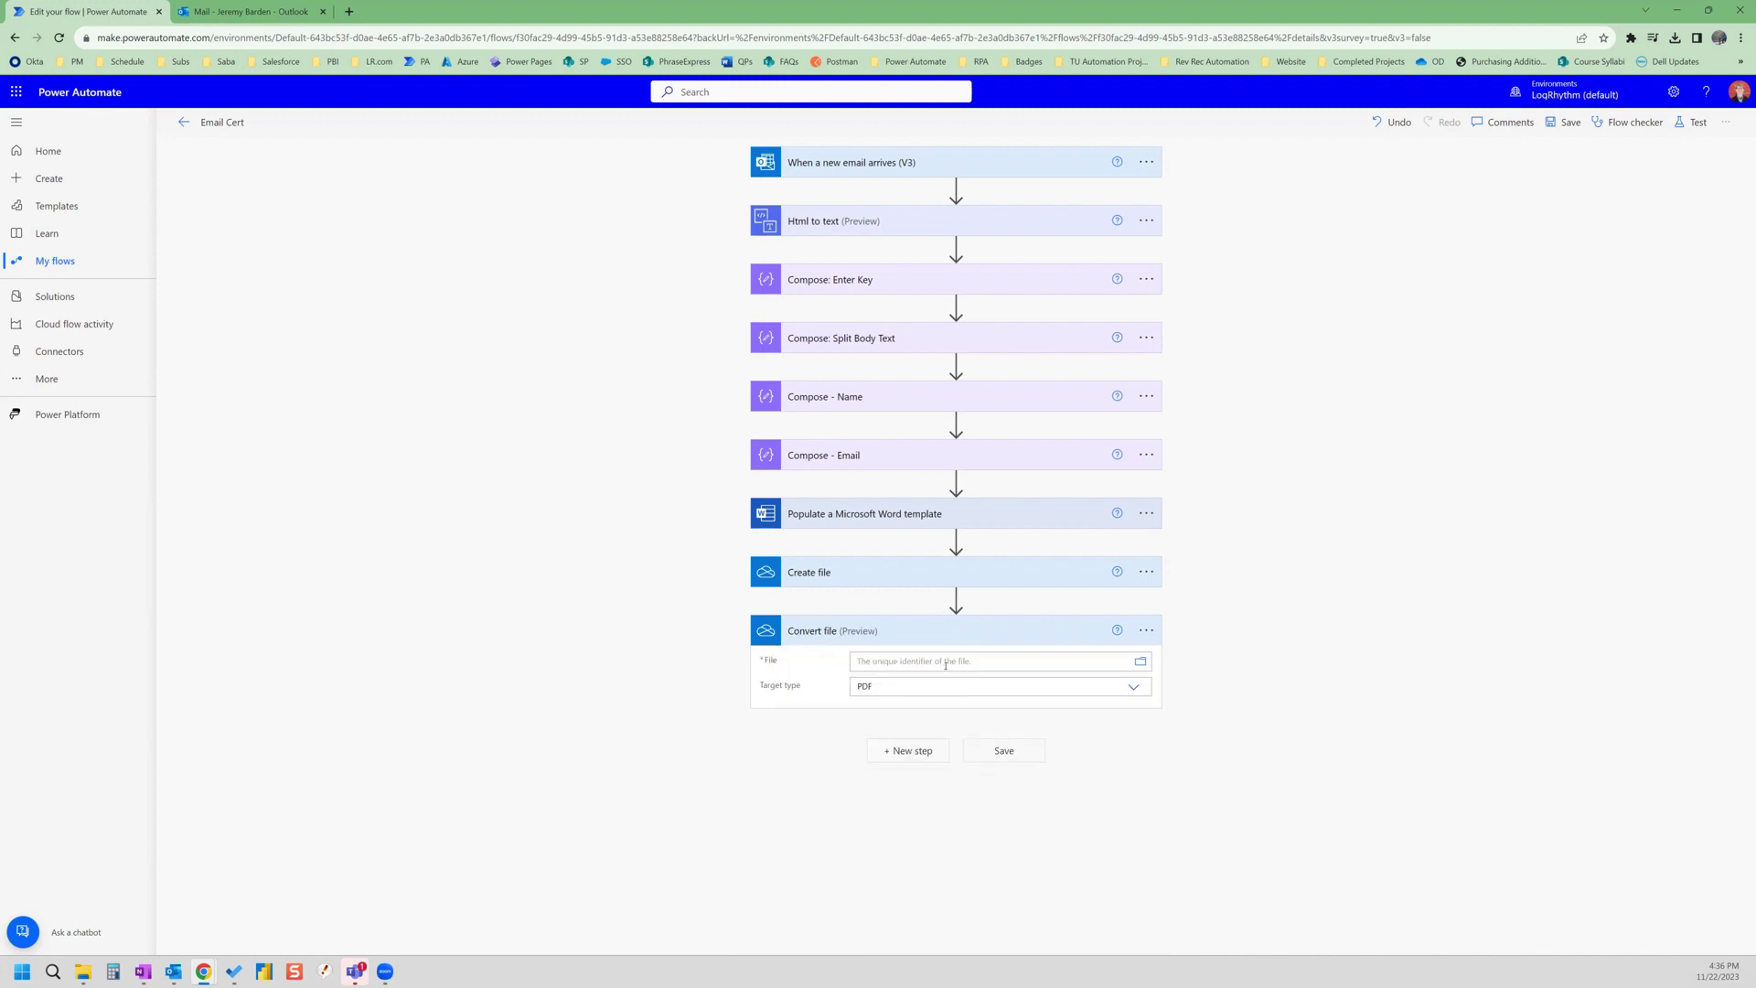
- Set Convert file's File to the Create file Id and Target type to PDF
click(956, 663)
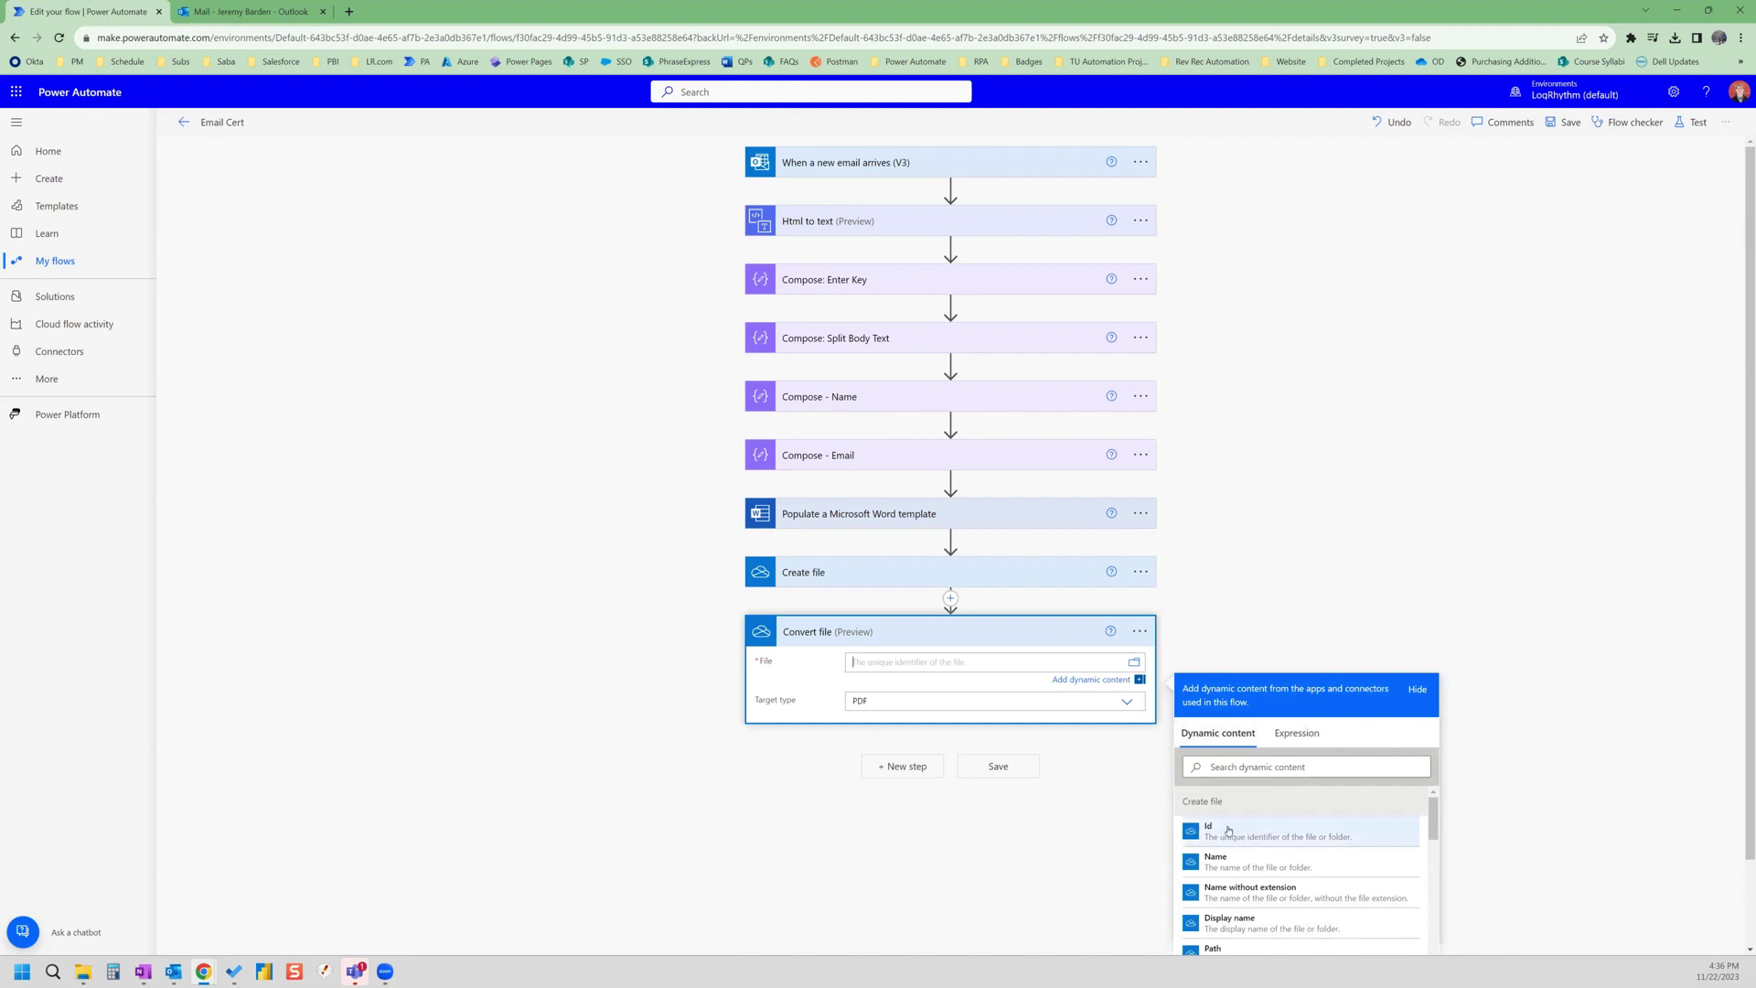
click(1229, 832)
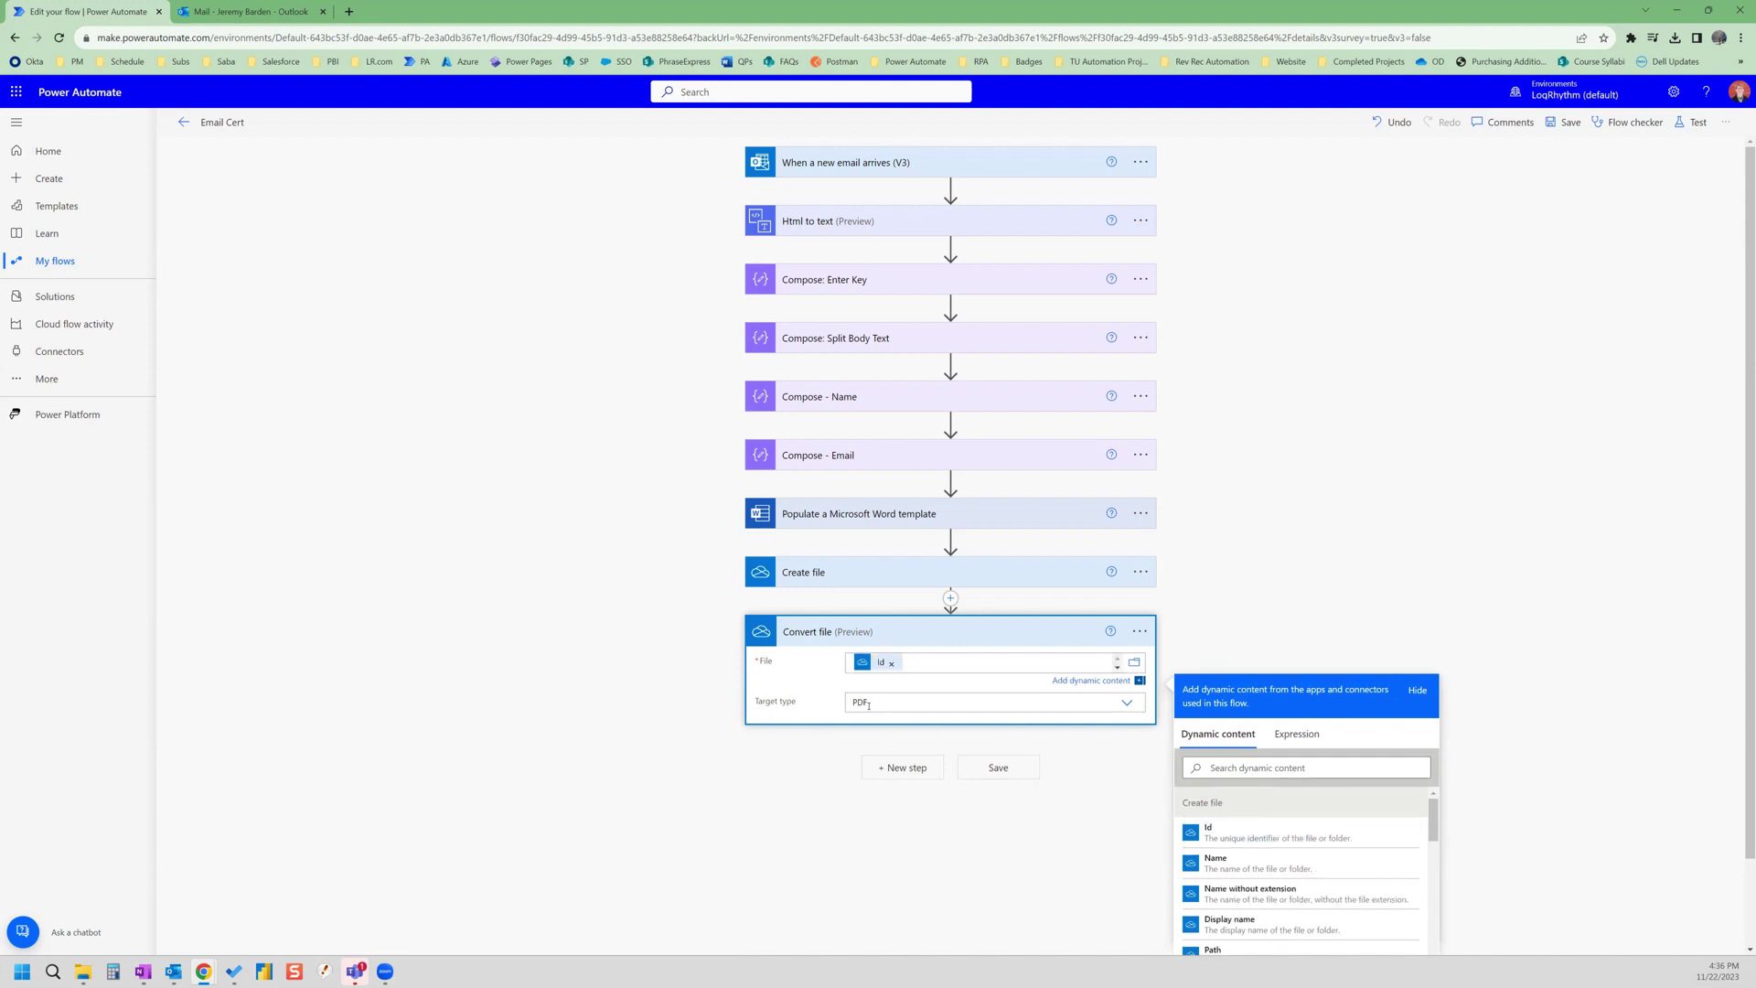
click(1112, 703)
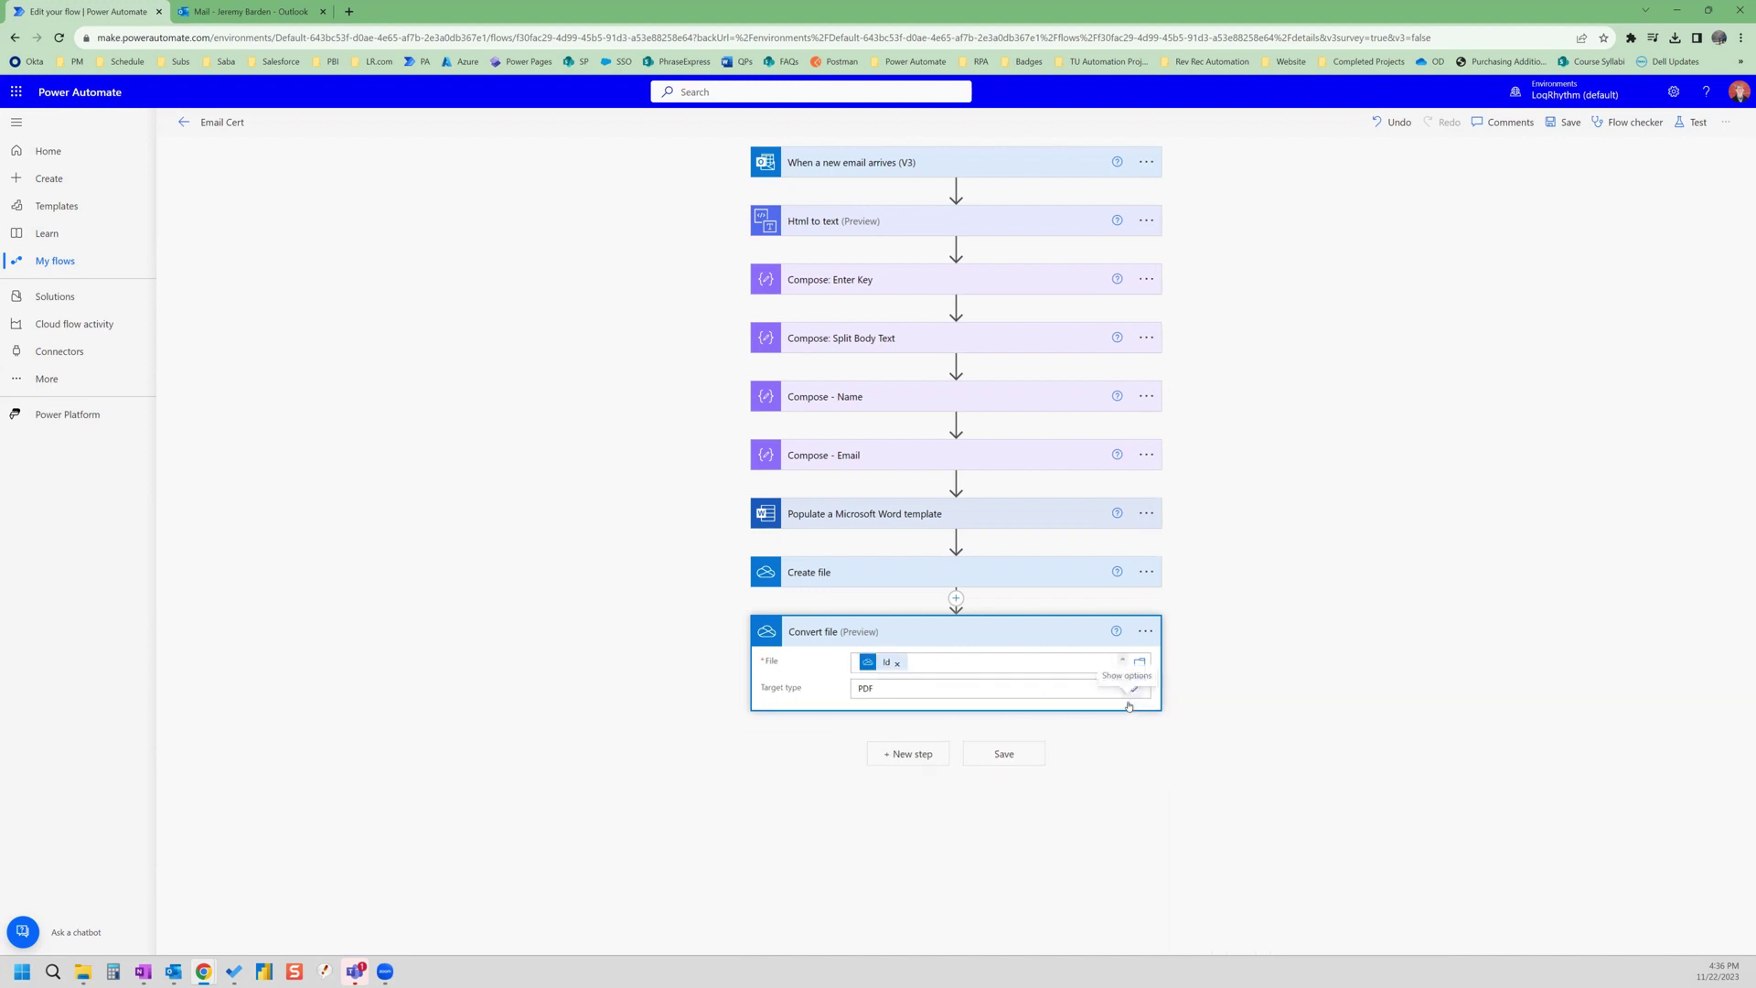
click(860, 711)
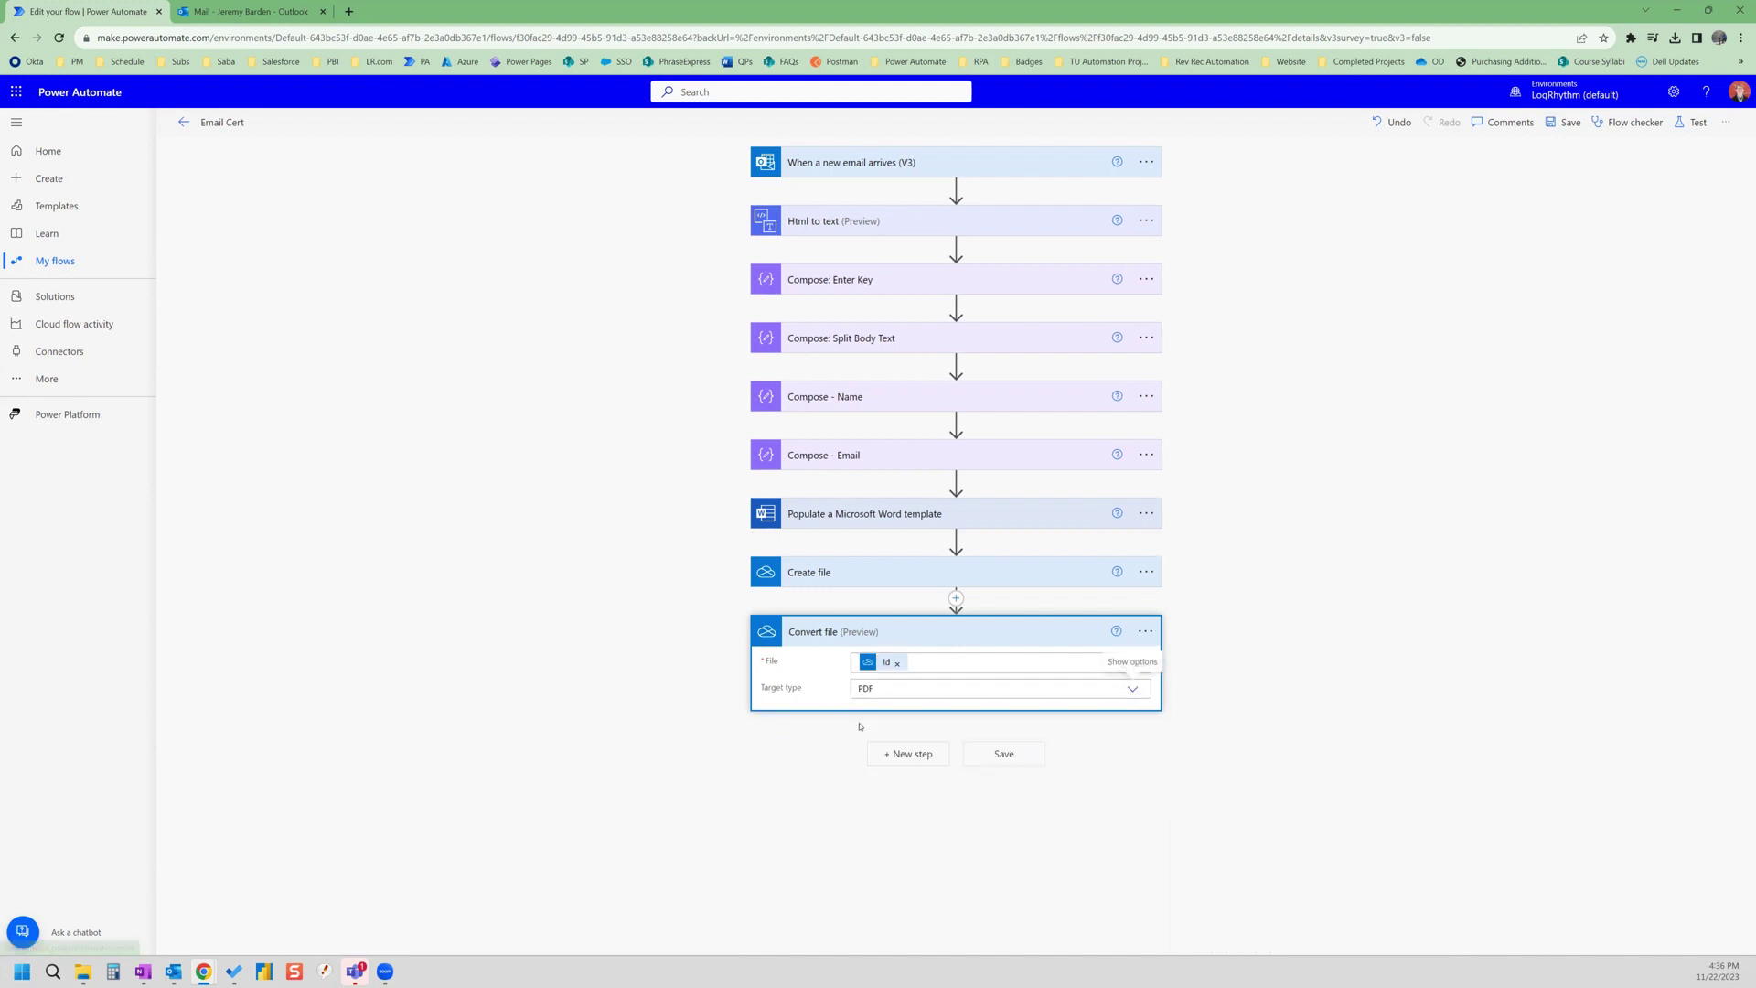
- Add an Office 365 Outlook Send an email (V2) action after Convert file
click(912, 757)
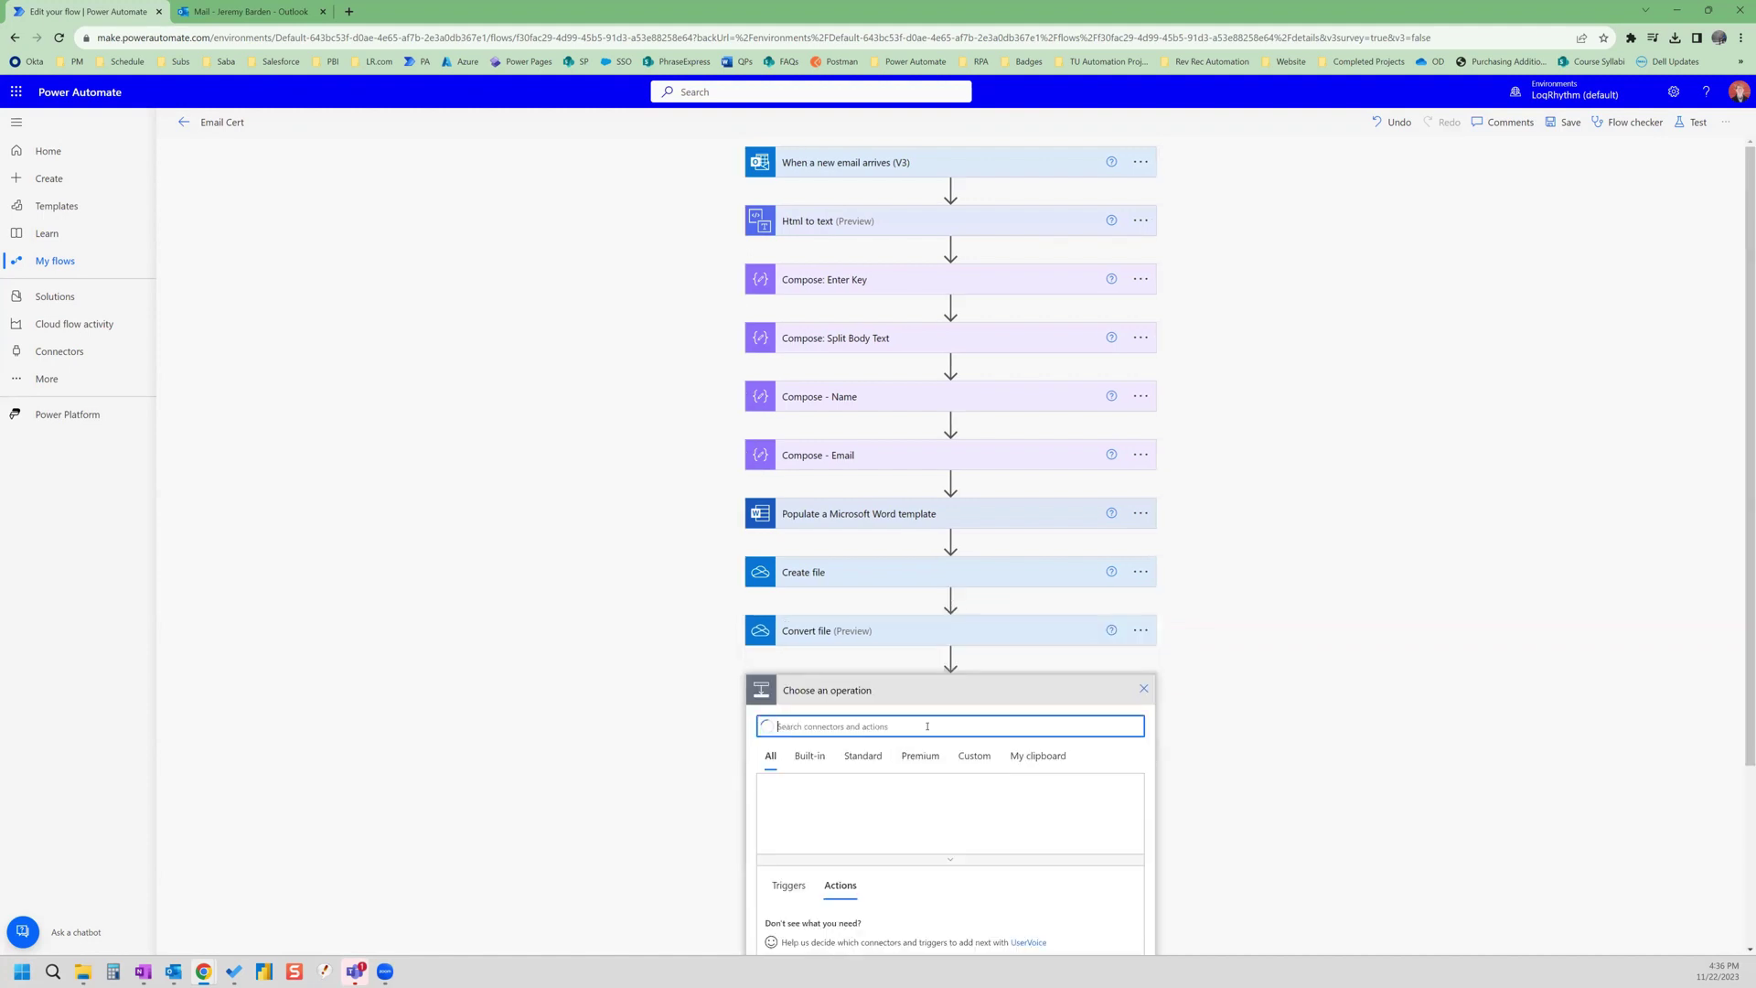
text(send an email)
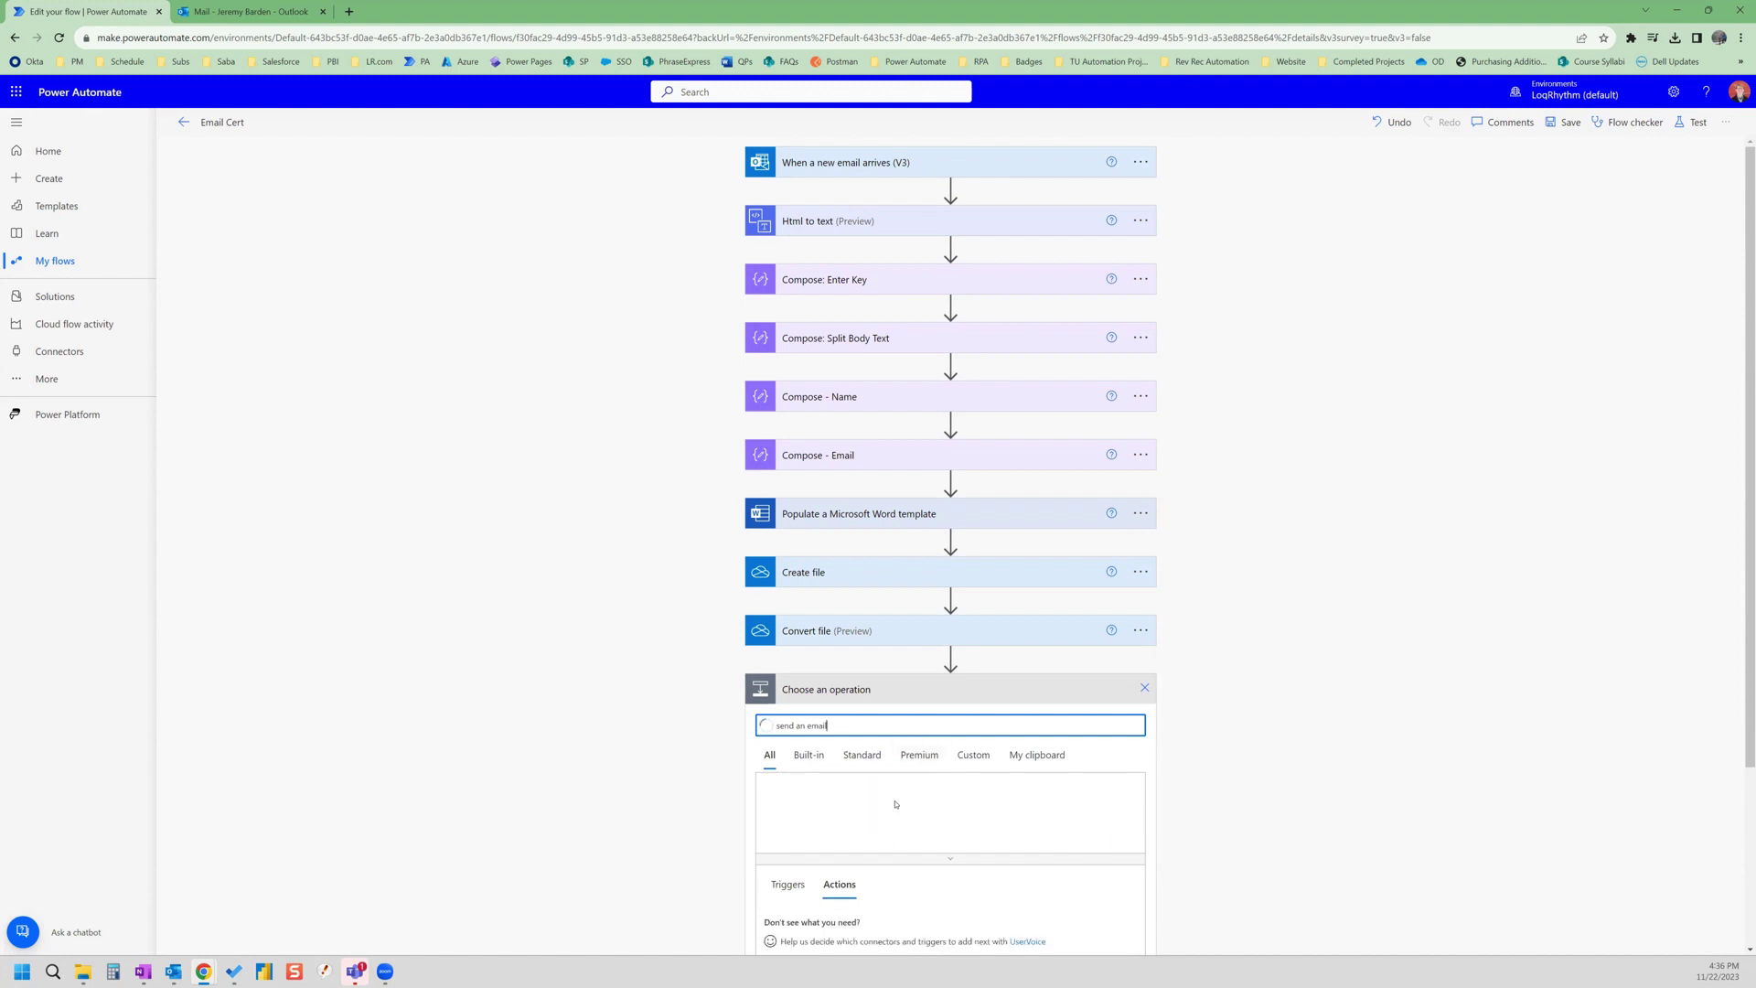
scroll(911, 789, down, 1)
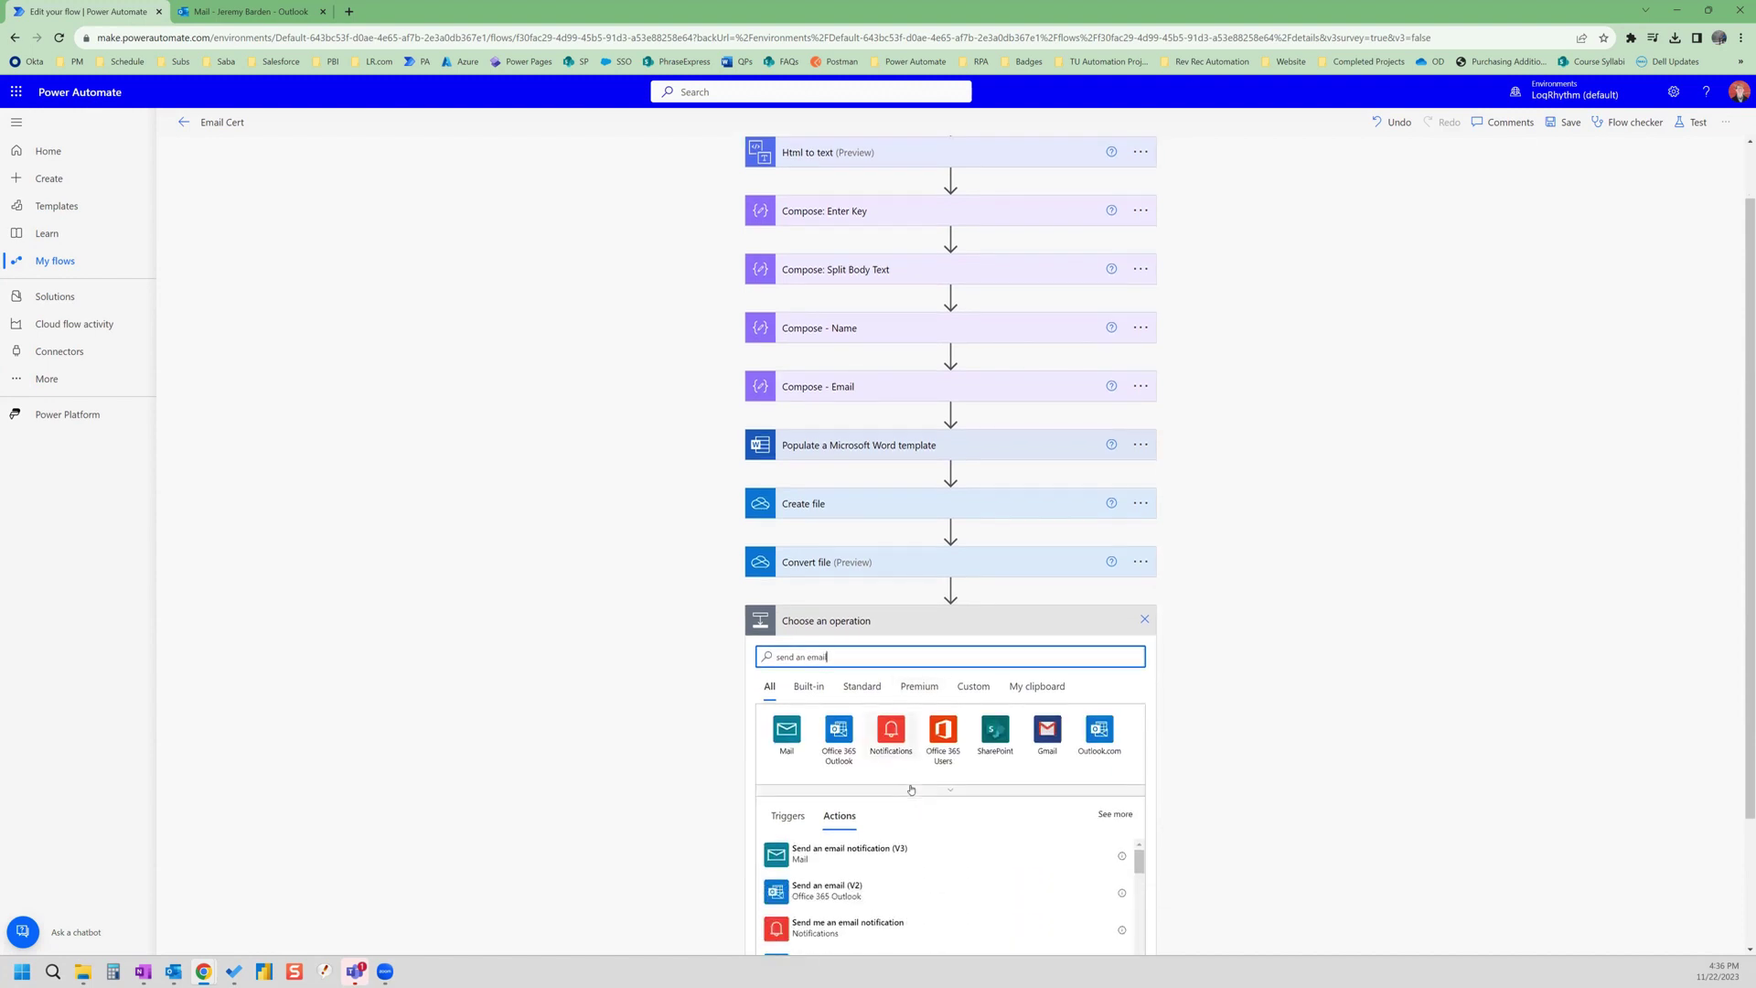
scroll(910, 790, down, 1)
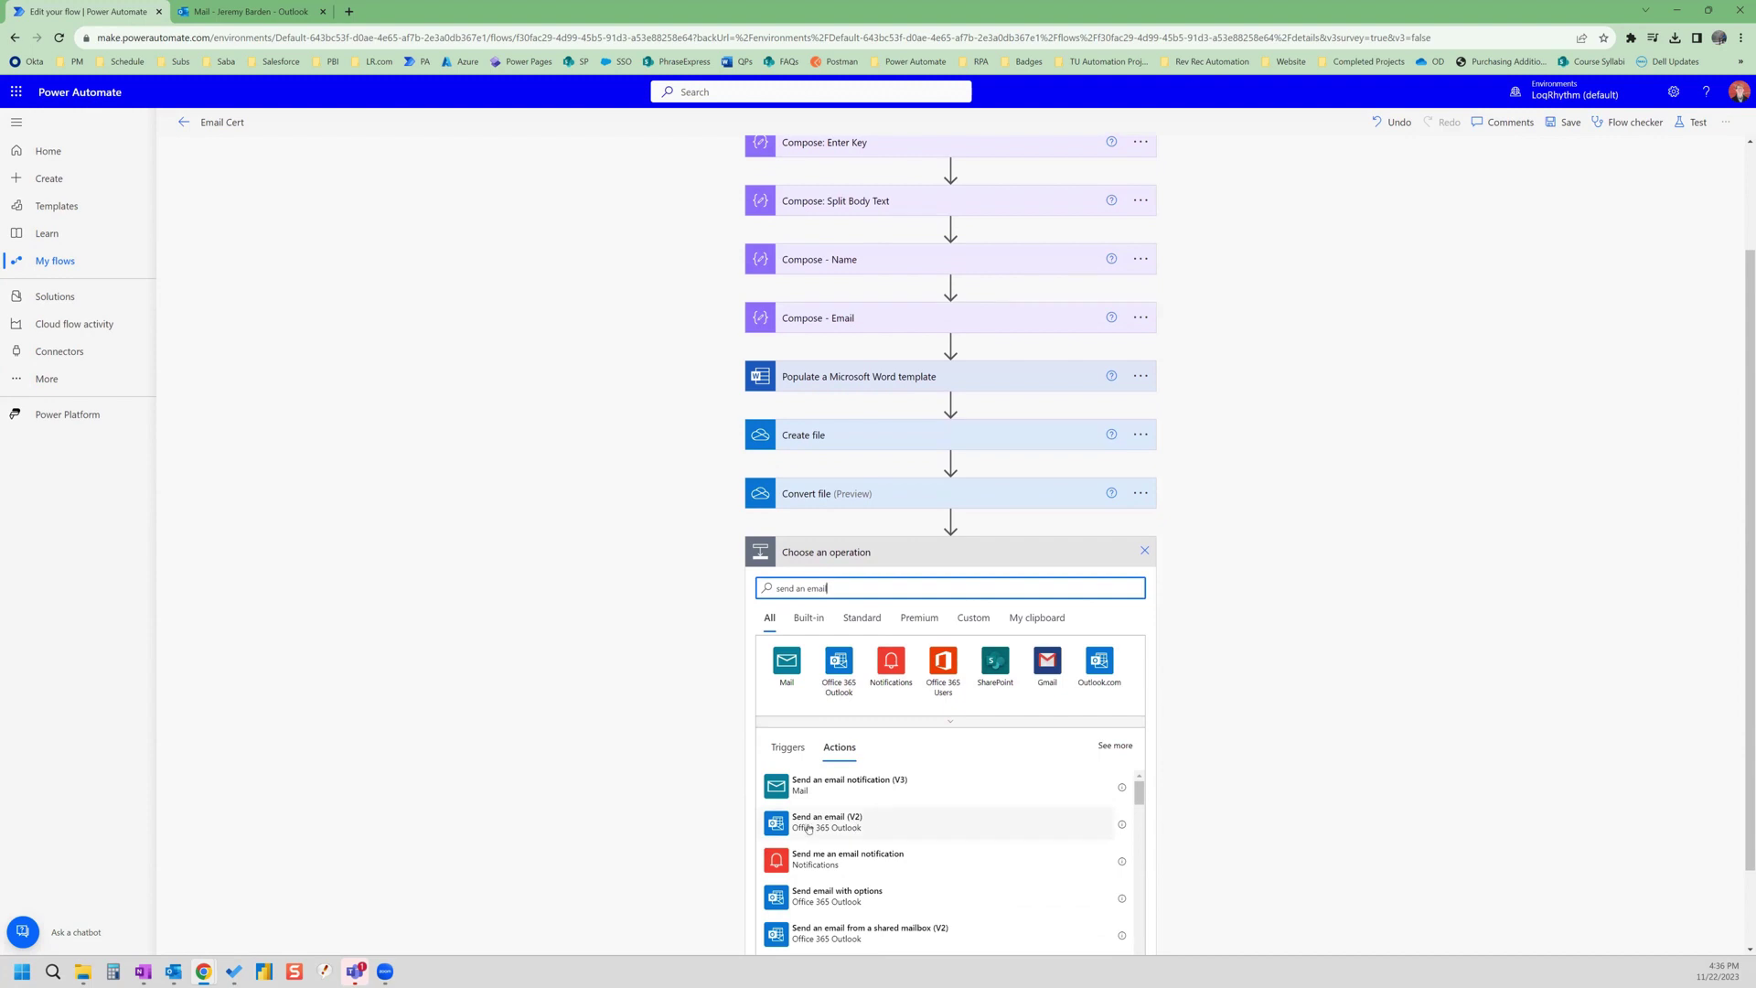
click(862, 830)
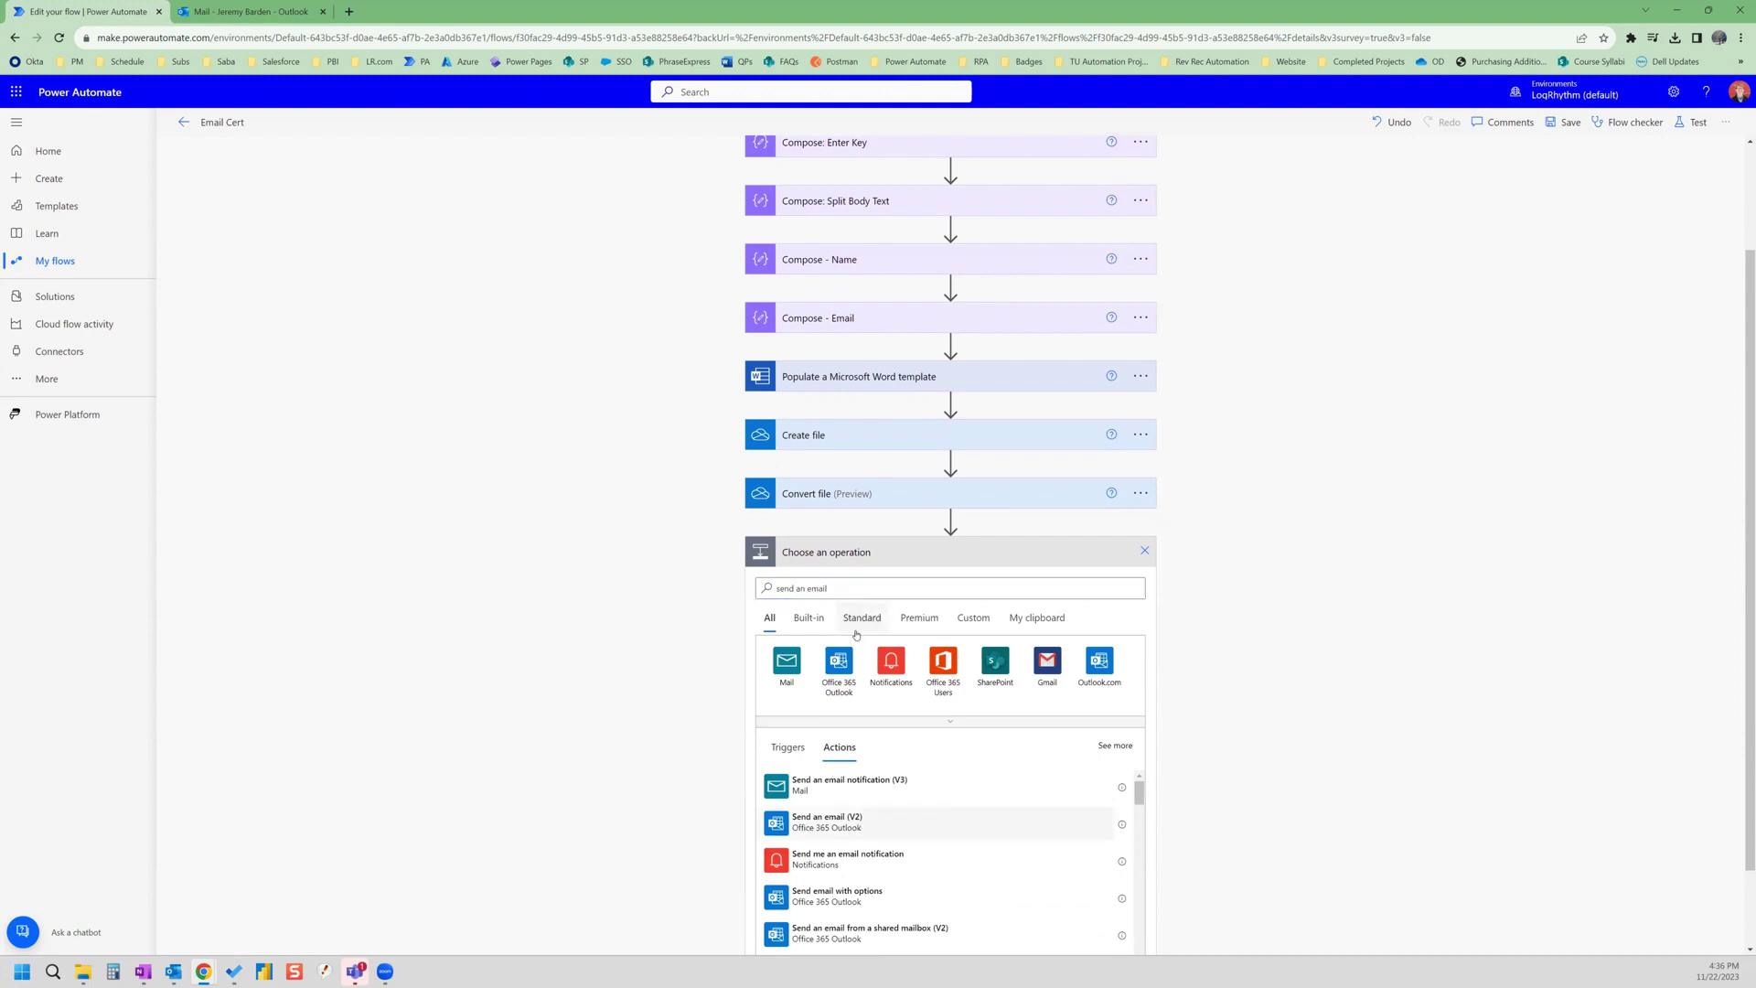
- Fill the email's To field with the Compose - Email Outputs token
click(906, 719)
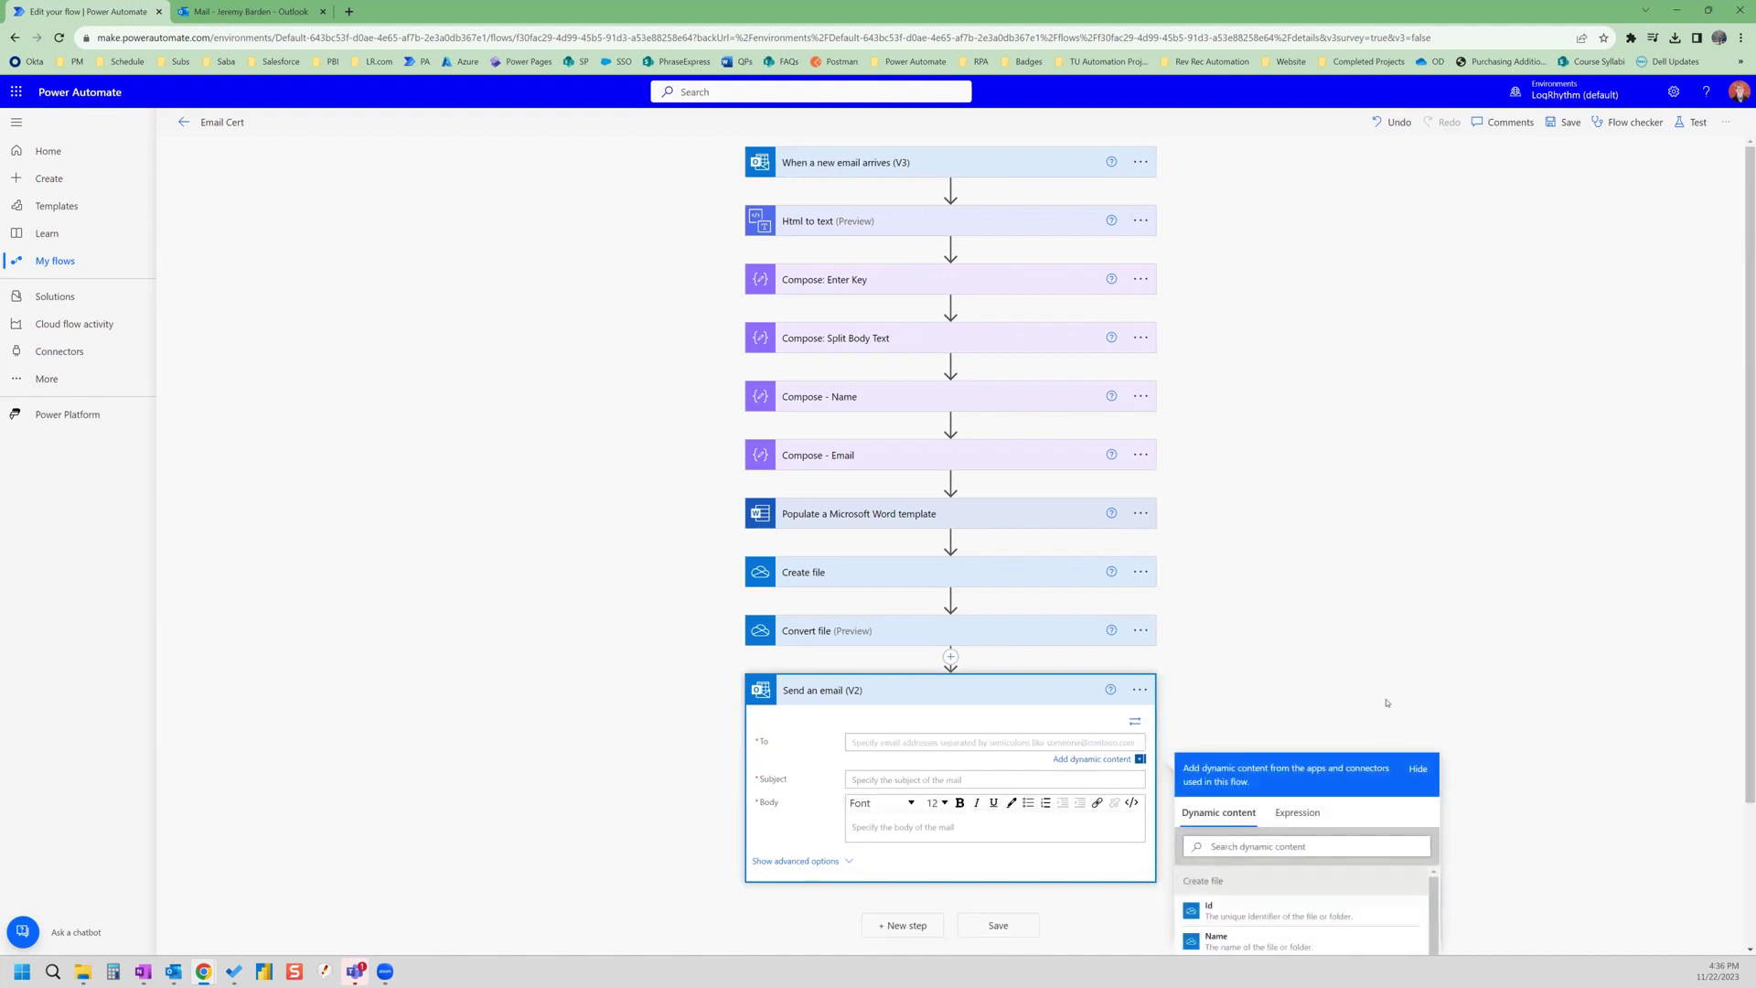
scroll(1388, 693, down, 2)
scroll(1338, 762, down, 2)
scroll(1338, 762, up, 2)
scroll(1335, 752, up, 1)
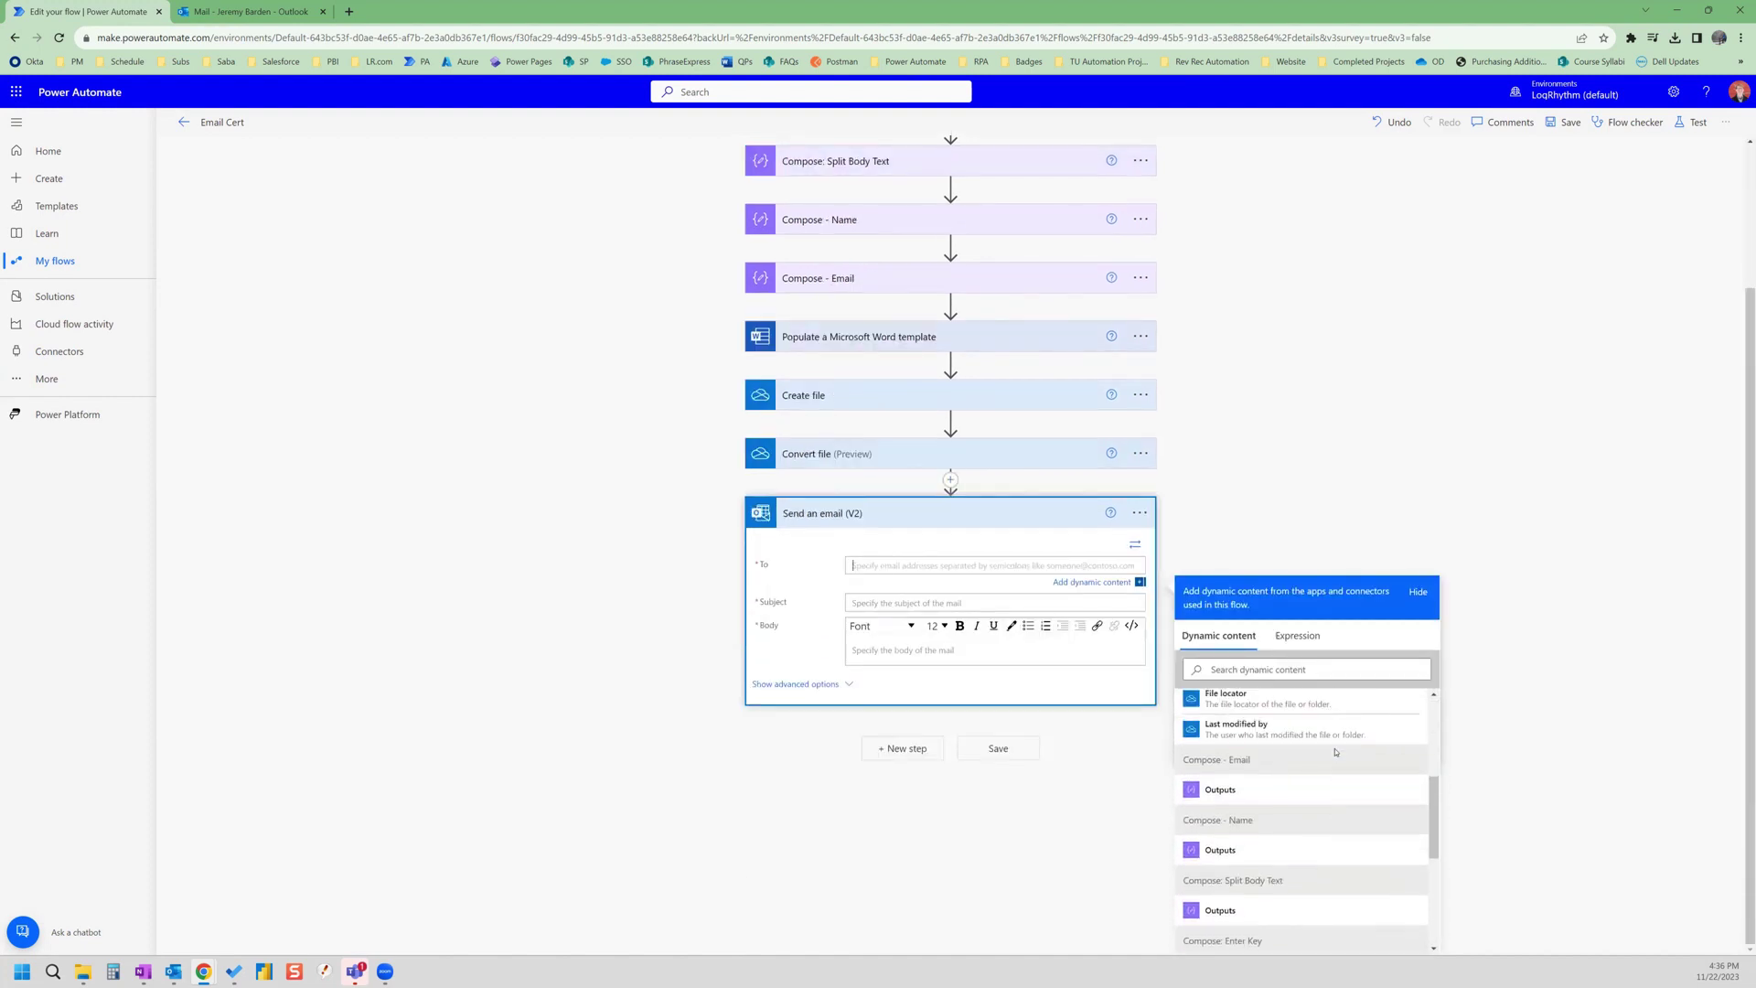
click(1240, 790)
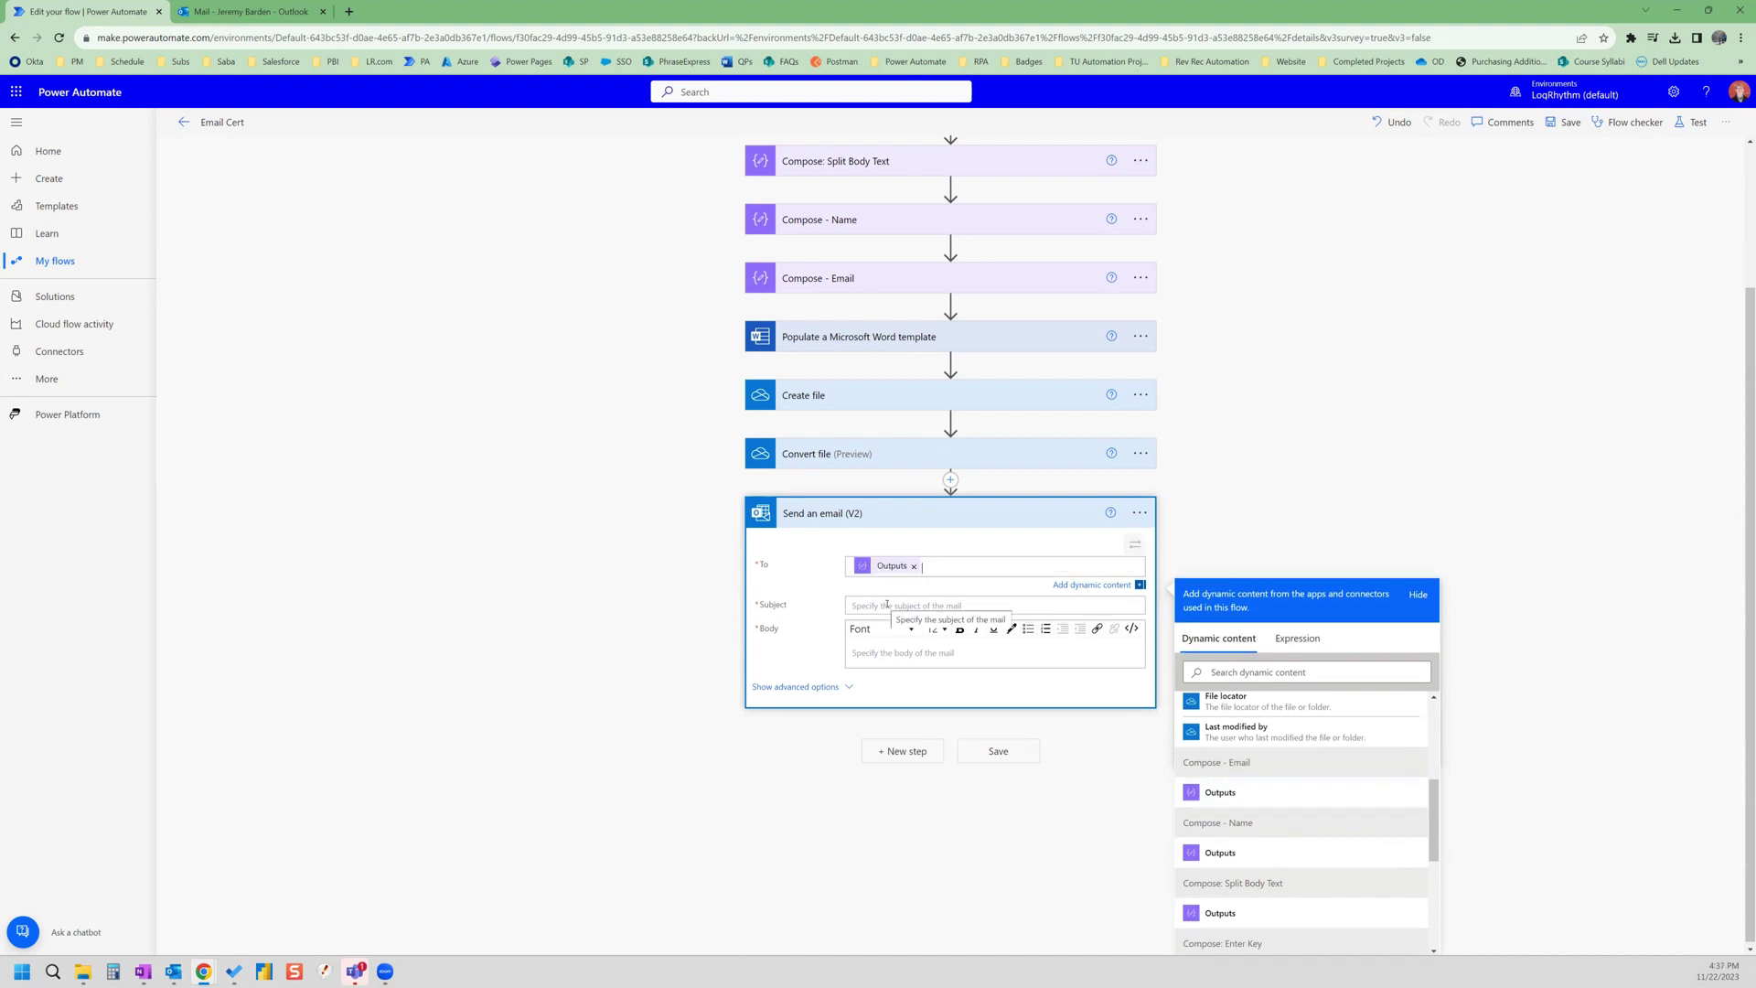
click(886, 605)
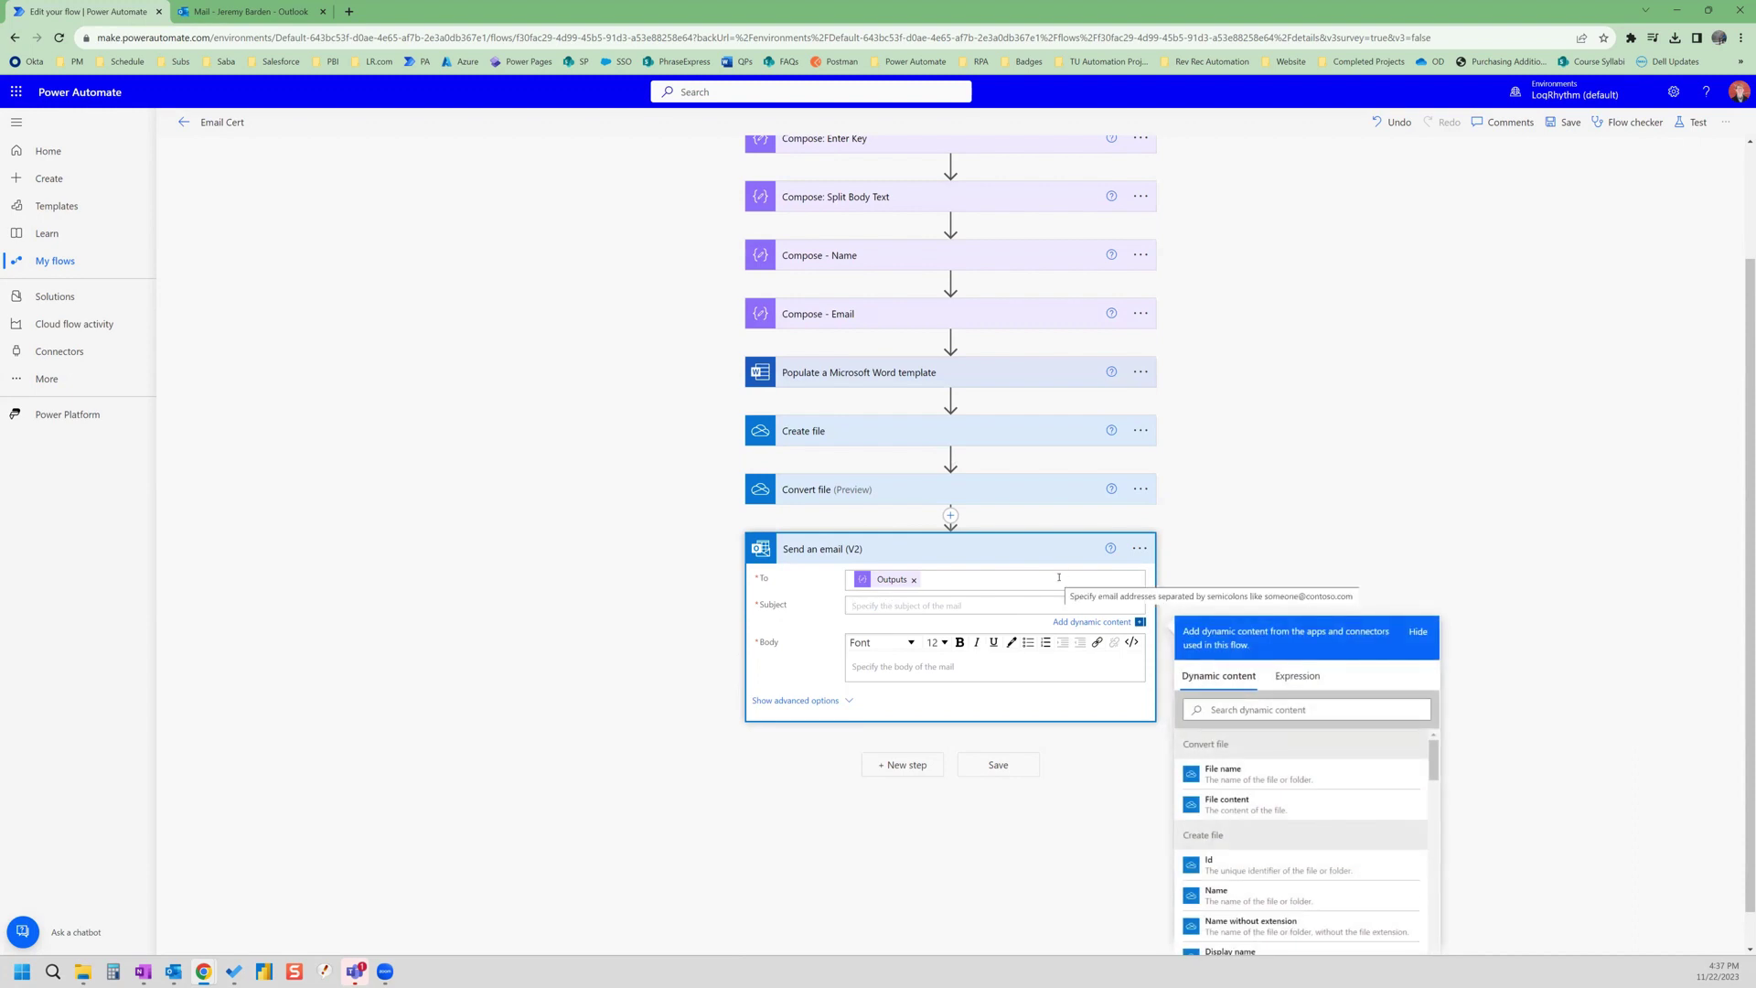
- Set the email subject to 'Your Certificate is Attached'
text(W)
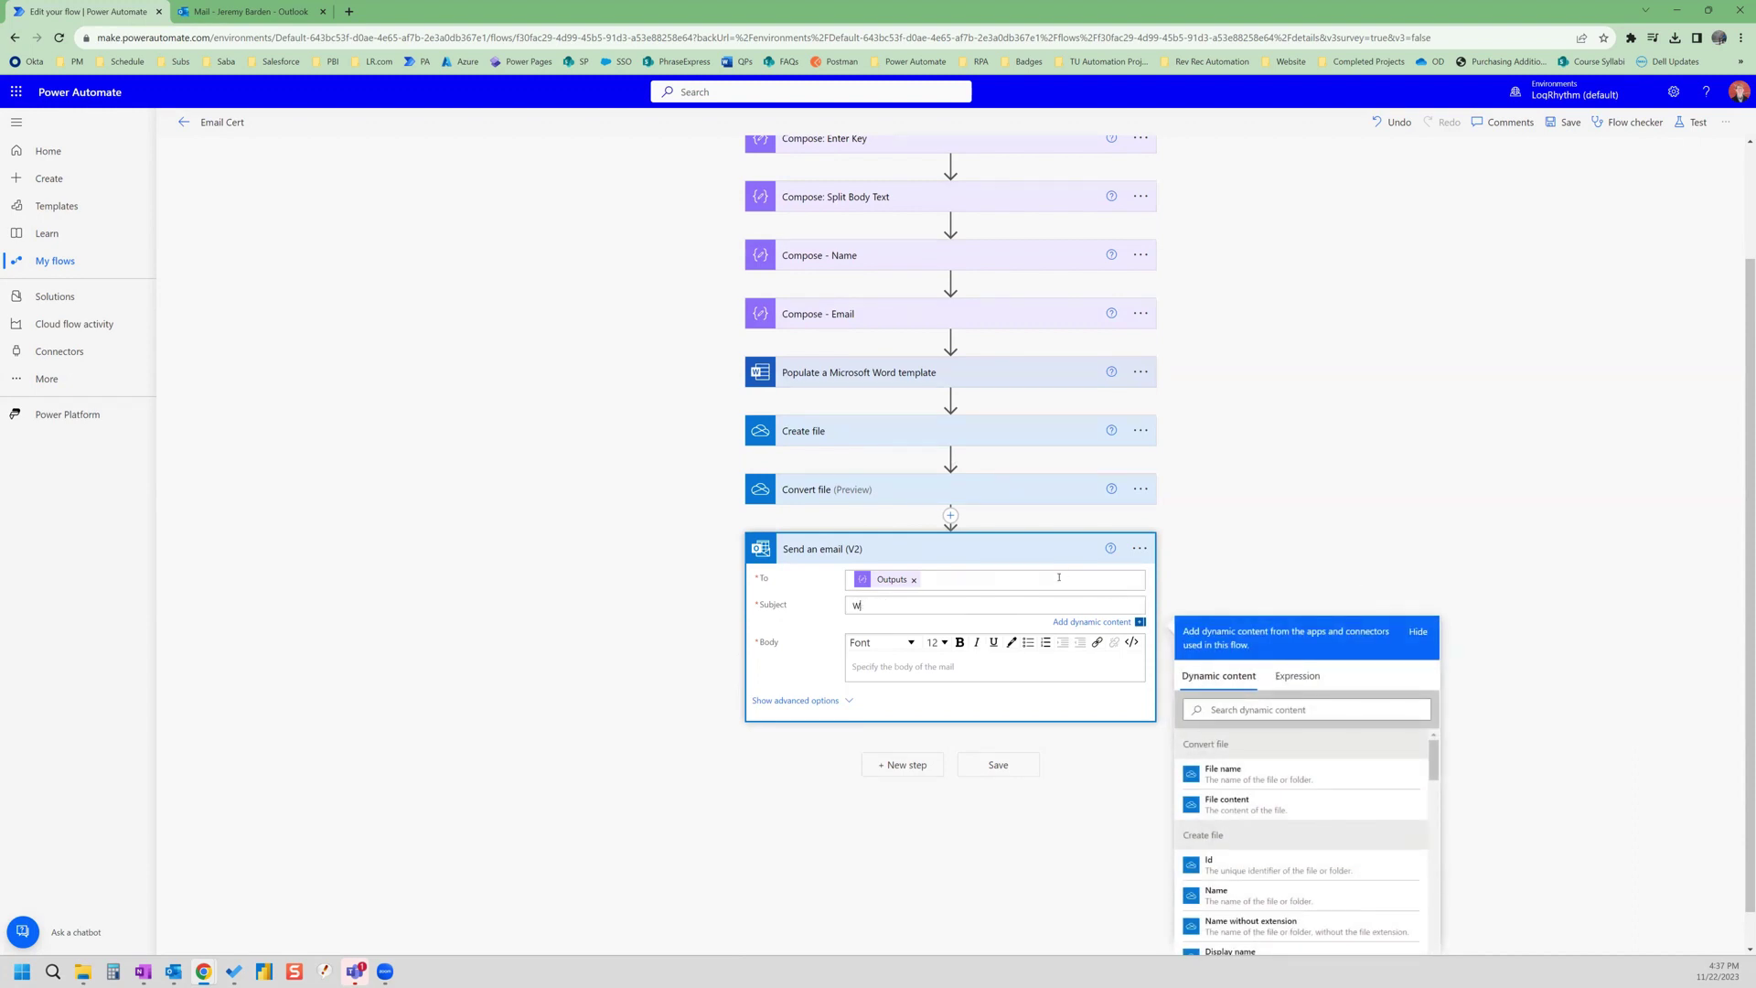
key(BackSpace)
text(Your Certificate i s A)
key(BackSpace)
text(Attached)
- Write the body 'Dear [Compose - Name], Your certificate is attached. Thank you, Me'
click(871, 666)
text(Dear)
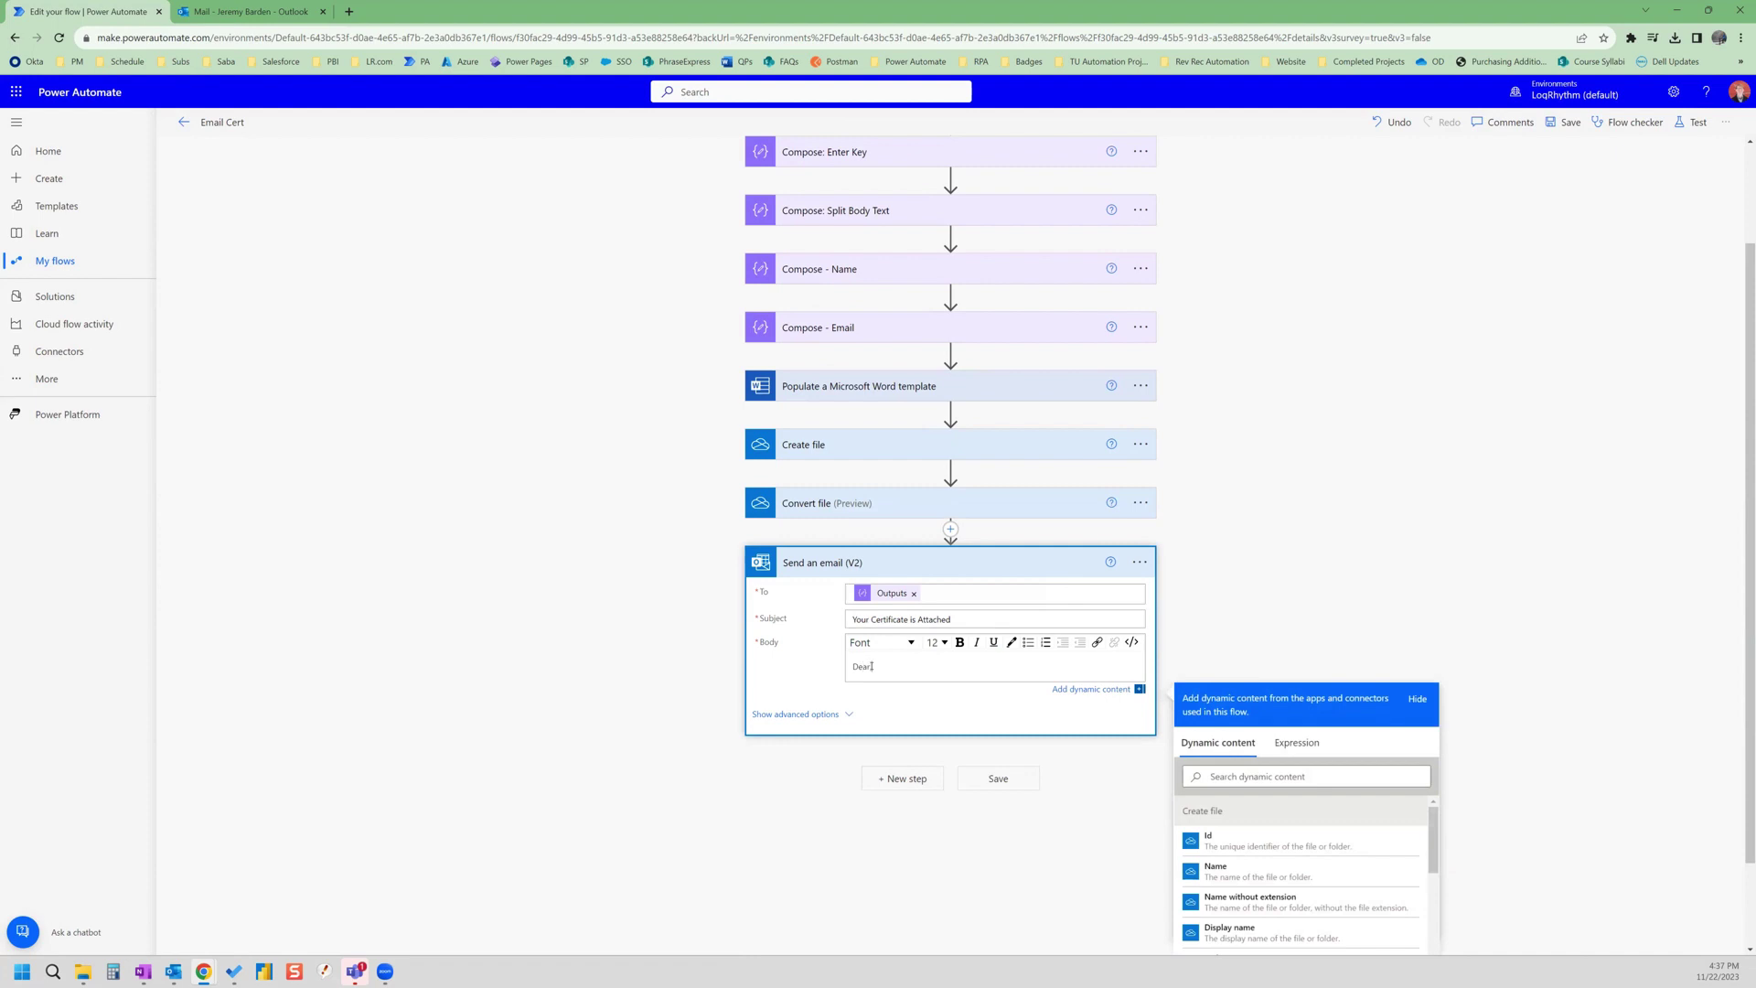
scroll(1275, 763, down, 10)
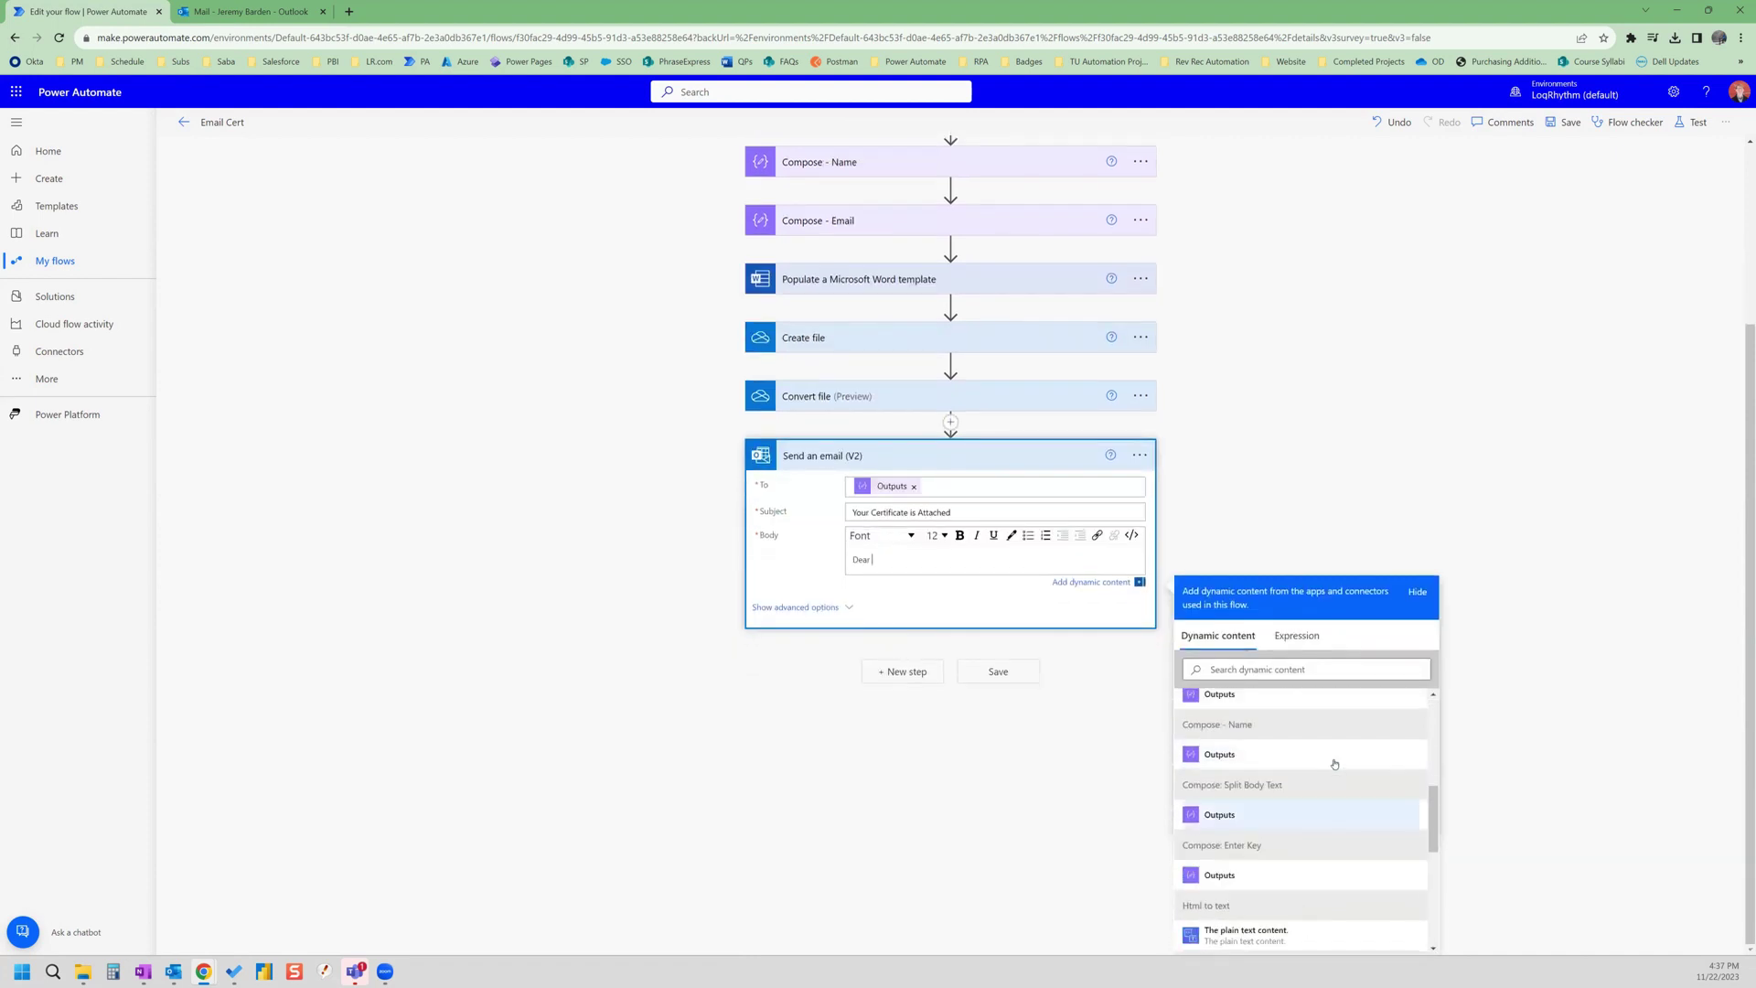
click(1219, 757)
text(,)
key(Return)
key(Return)
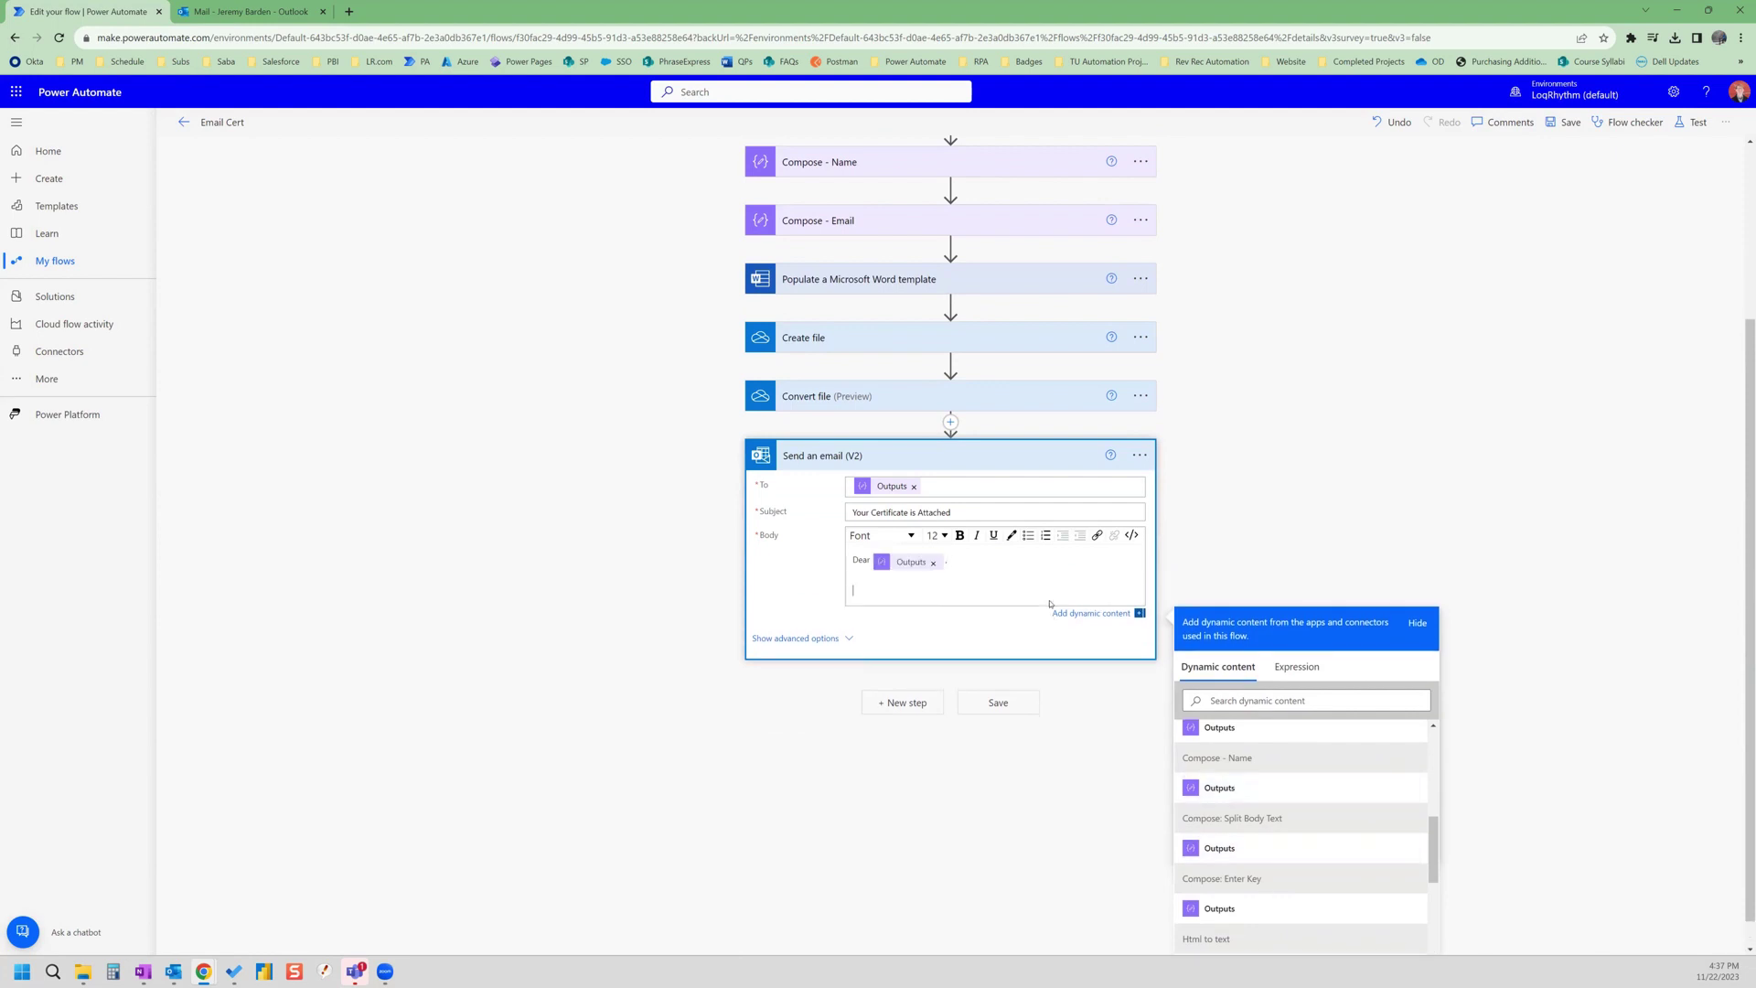
text(Your certificate is attached.)
key(Return)
text(Thank you,)
key(Return)
key(Return)
text(Me)
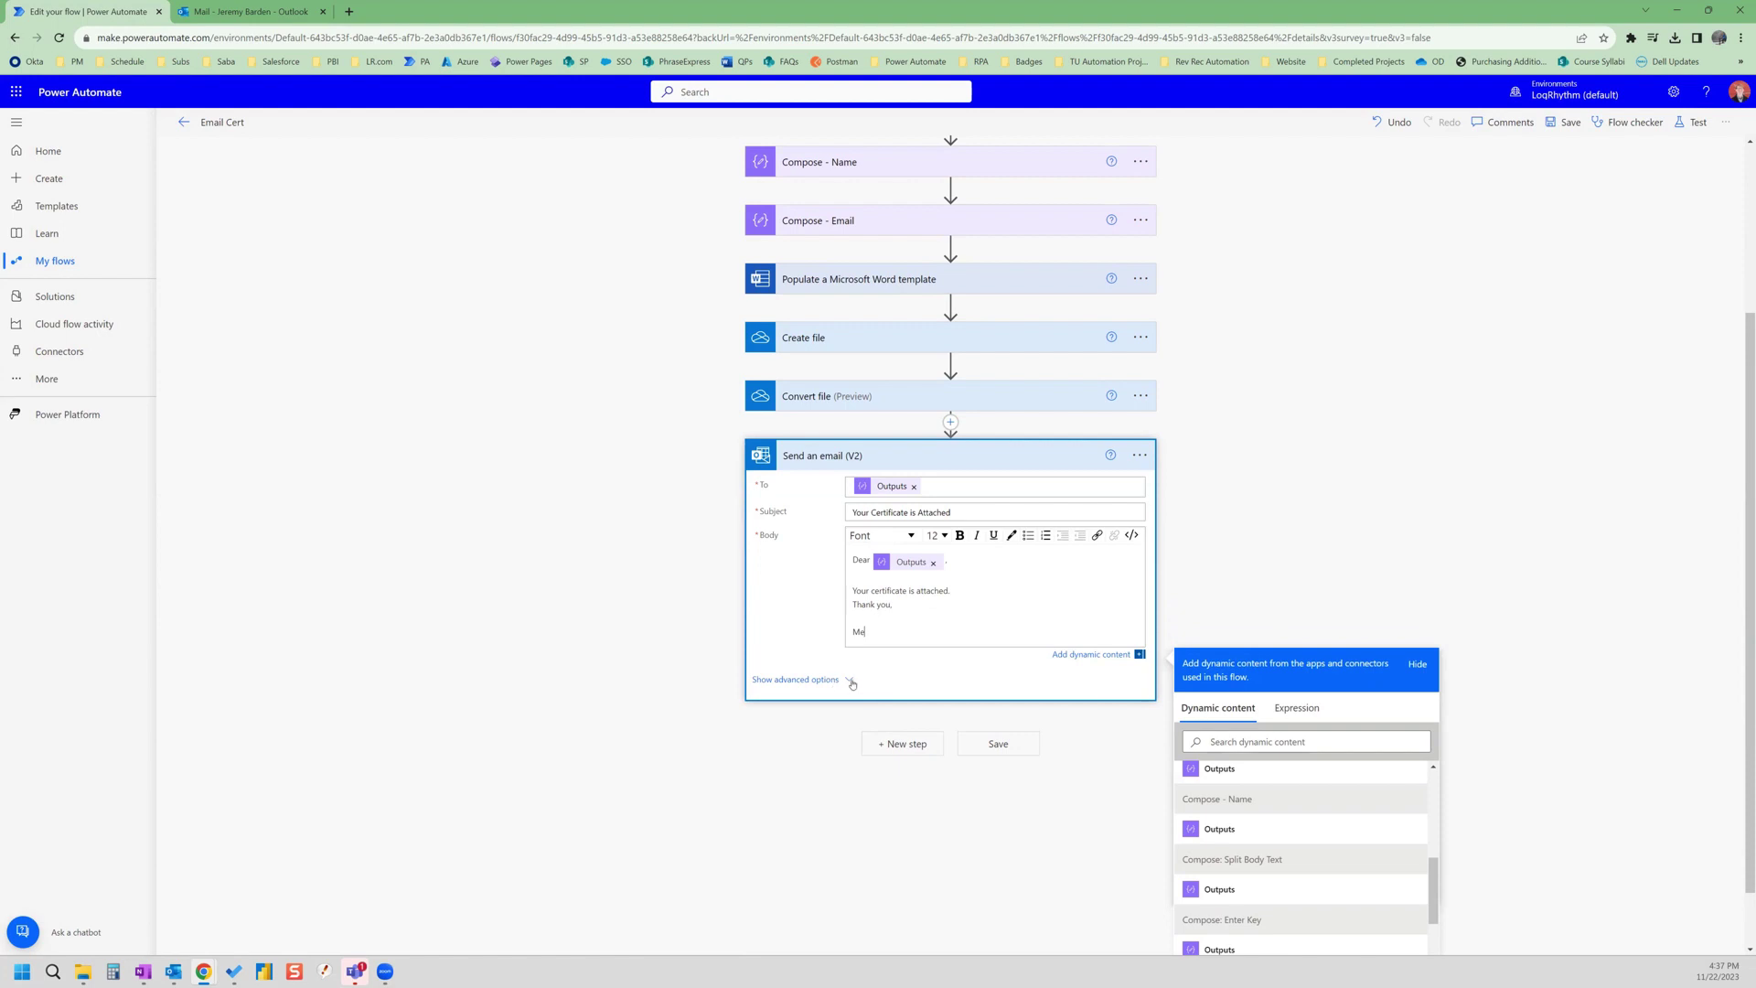
- Set the email's From (Send as) to your own account under advanced options
click(850, 683)
scroll(942, 585, down, 3)
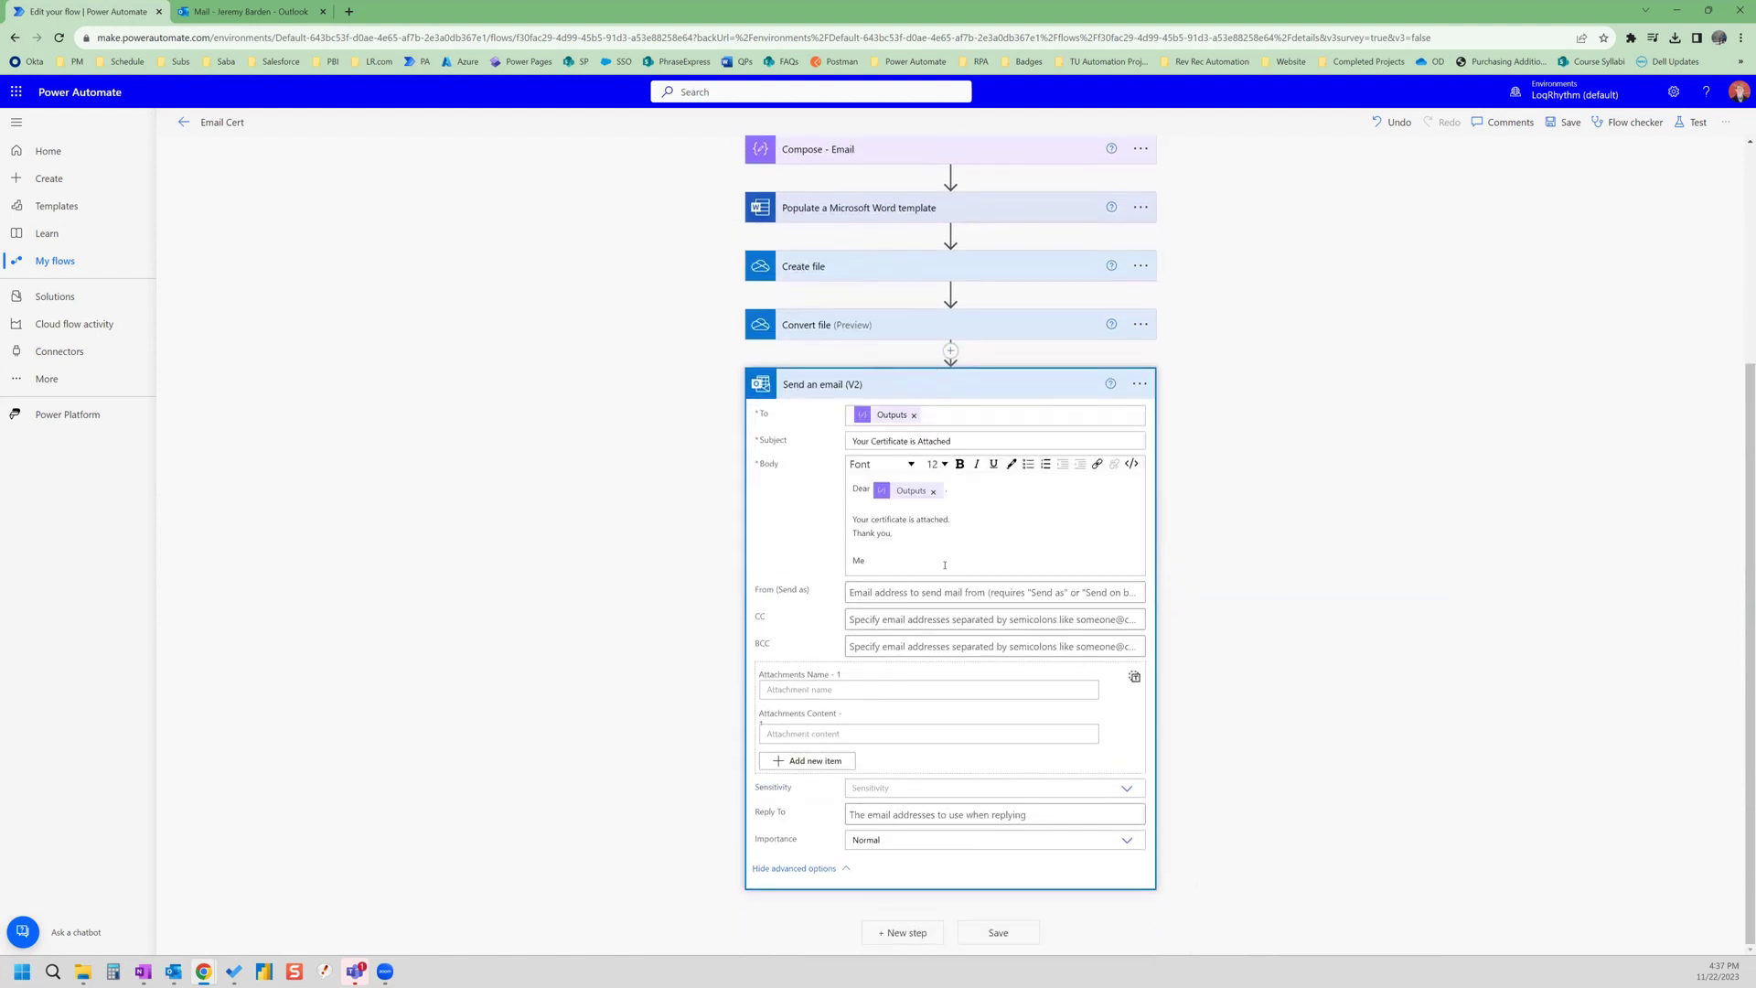
click(942, 592)
text(Jeremy Barden)
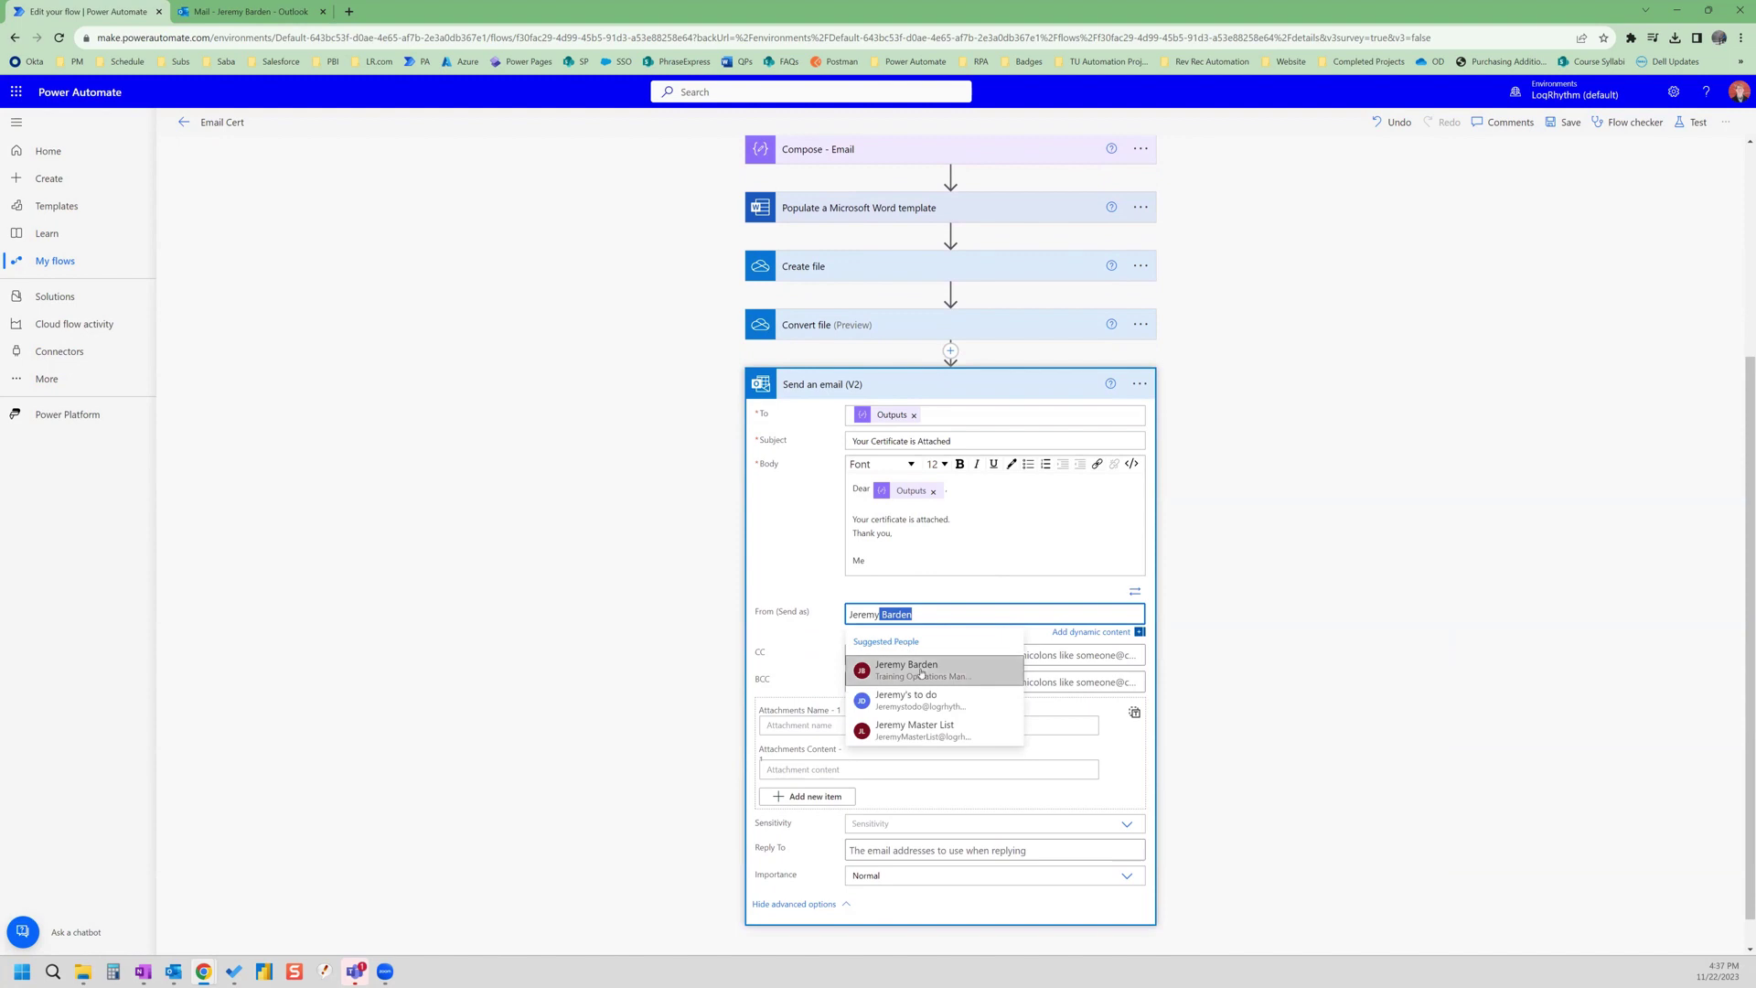
click(905, 669)
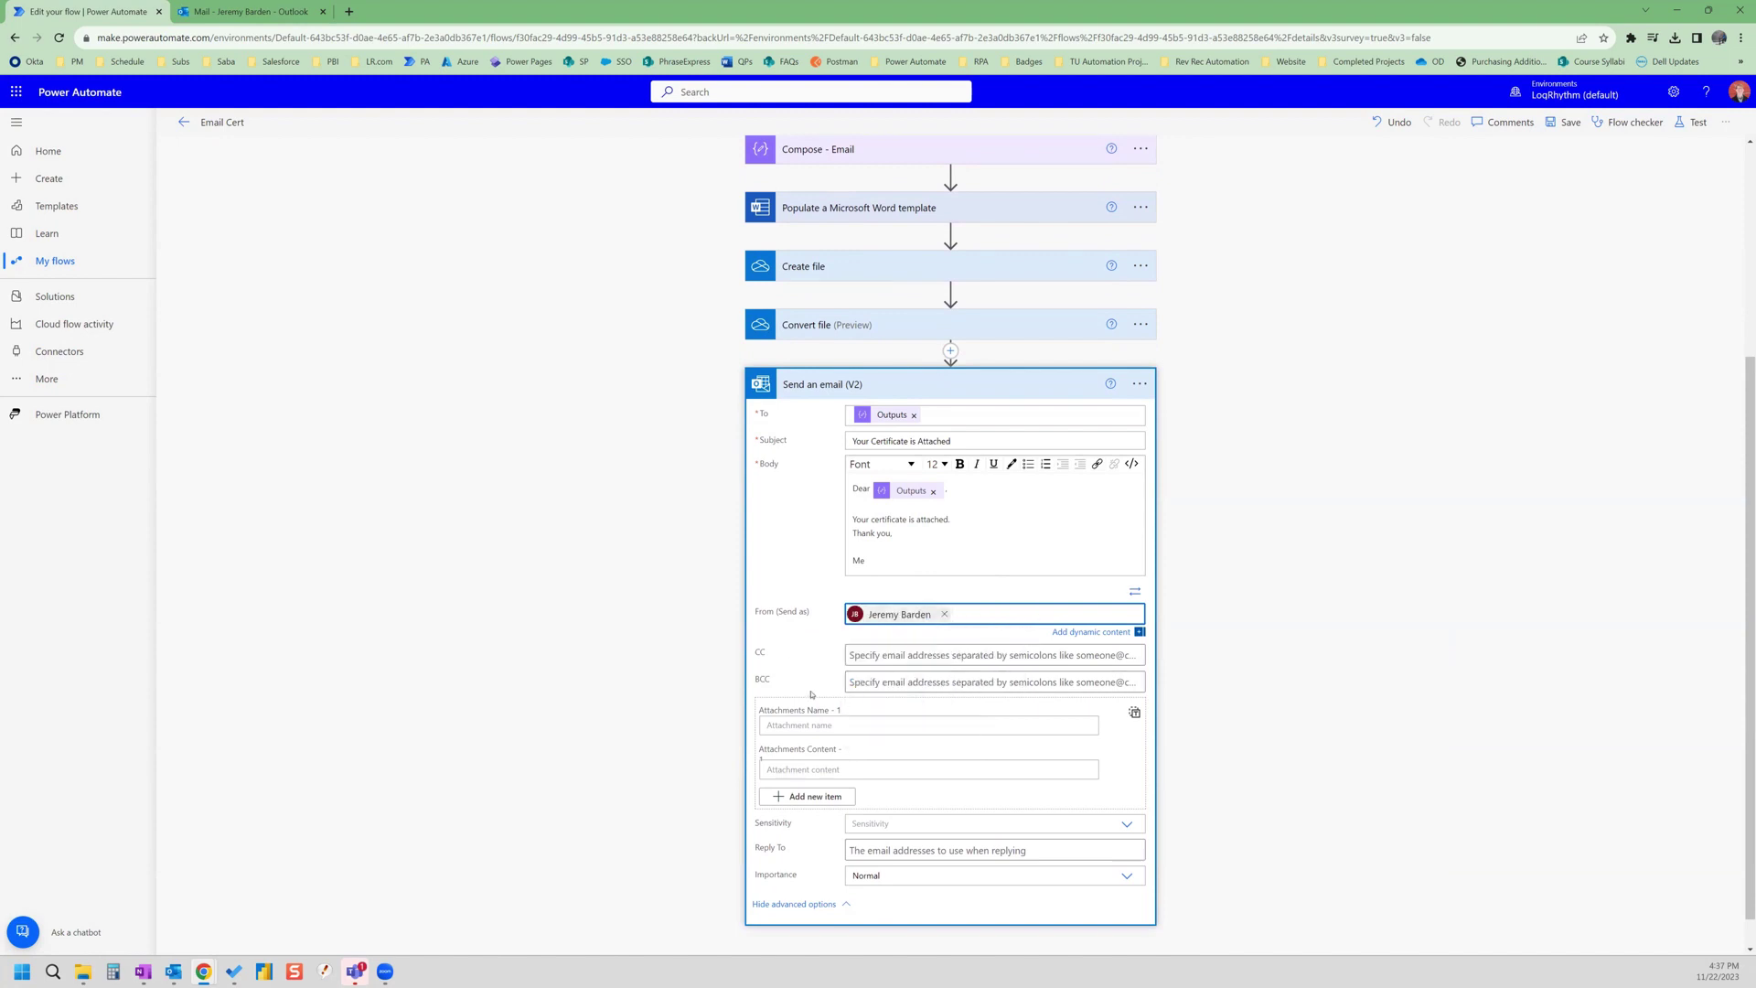
- Set the attachment name and content to Convert file's File name and File content
click(873, 727)
scroll(1413, 651, down, 2)
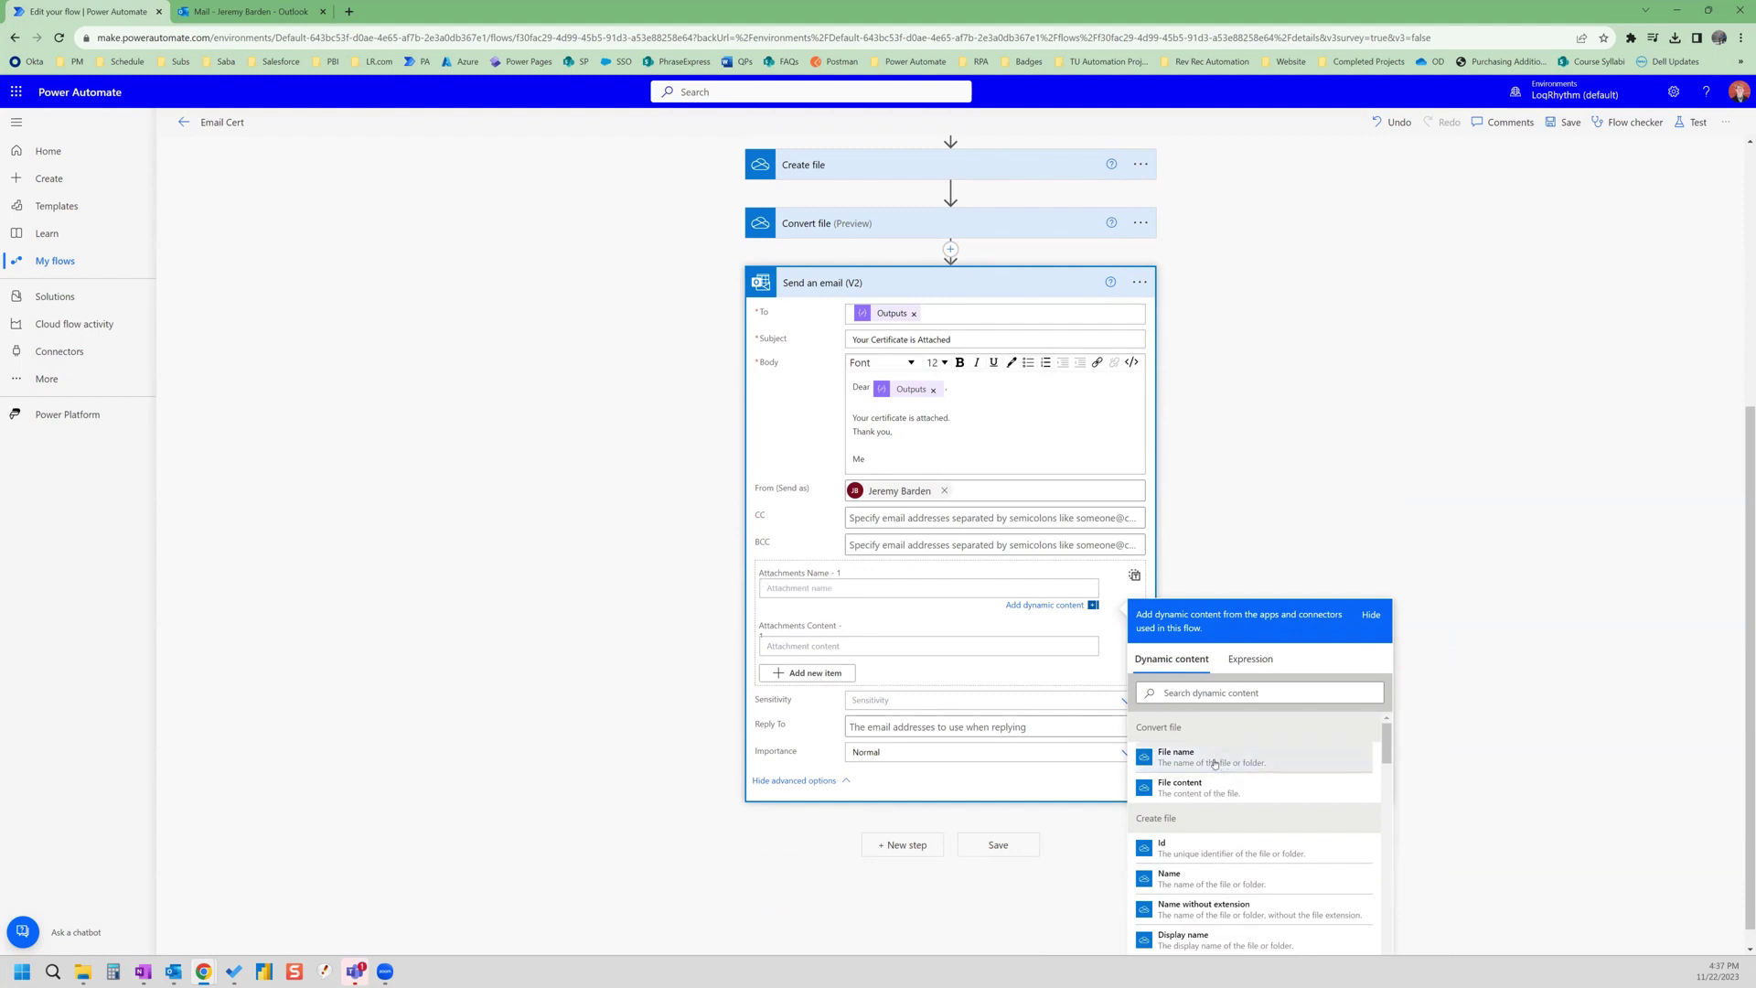
click(1214, 764)
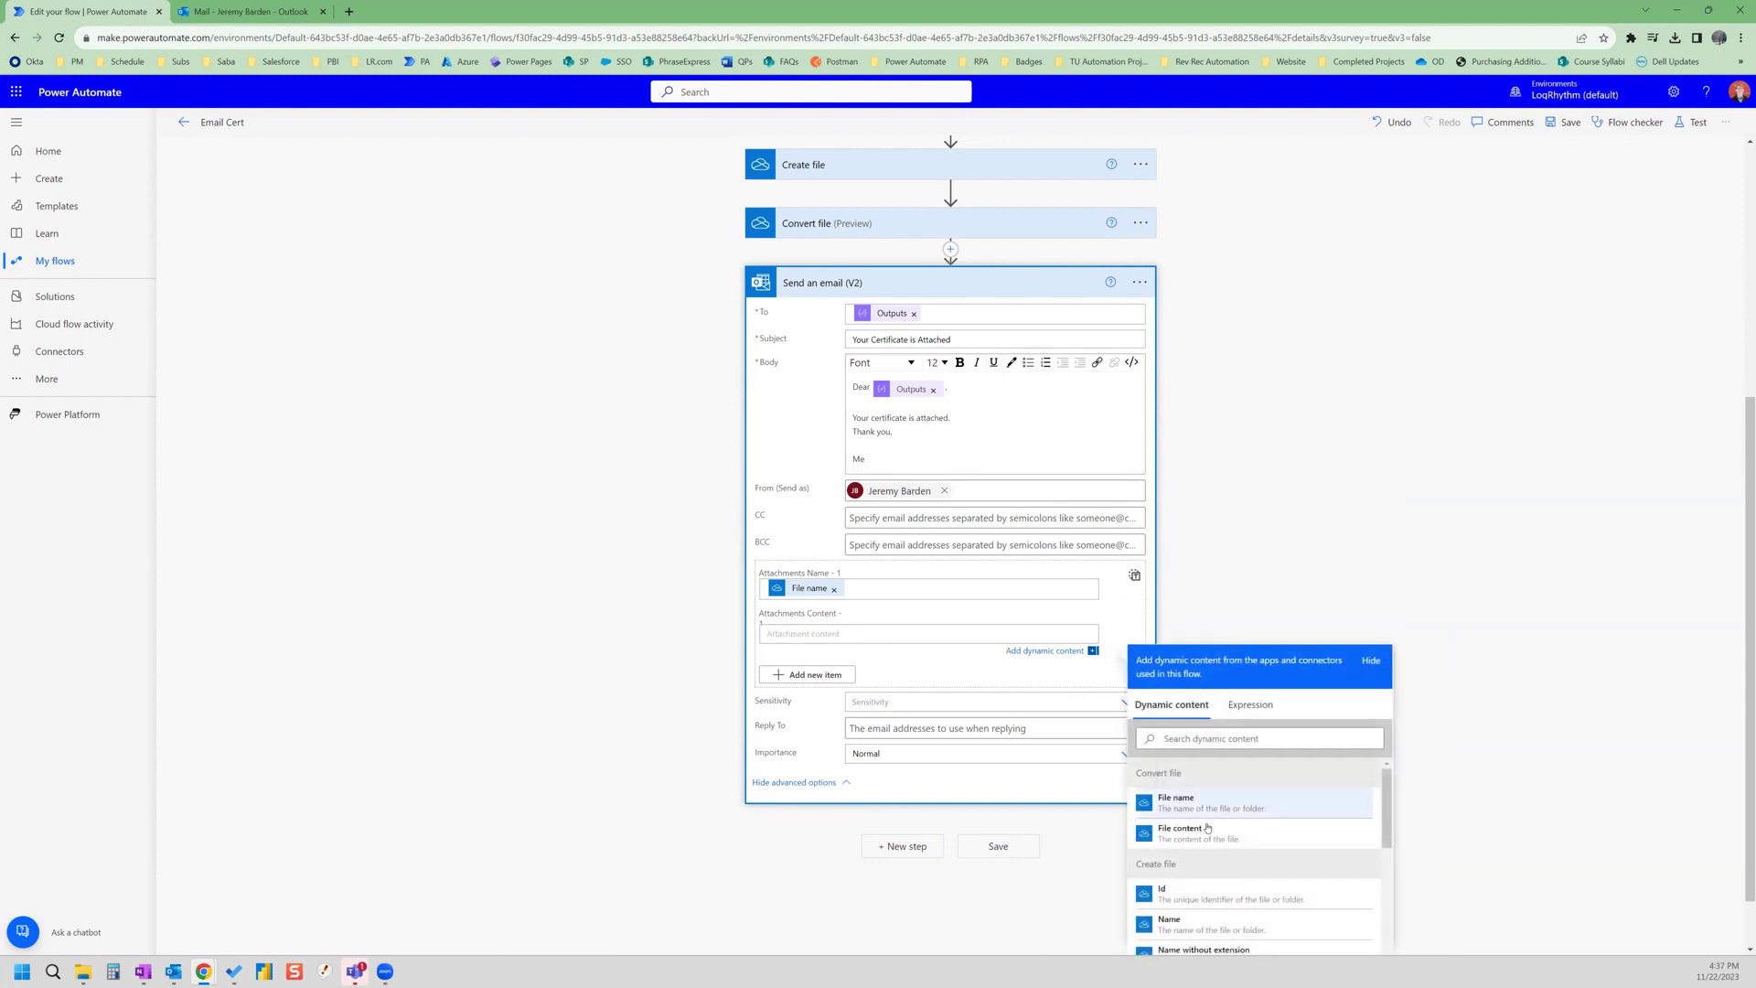
click(1207, 834)
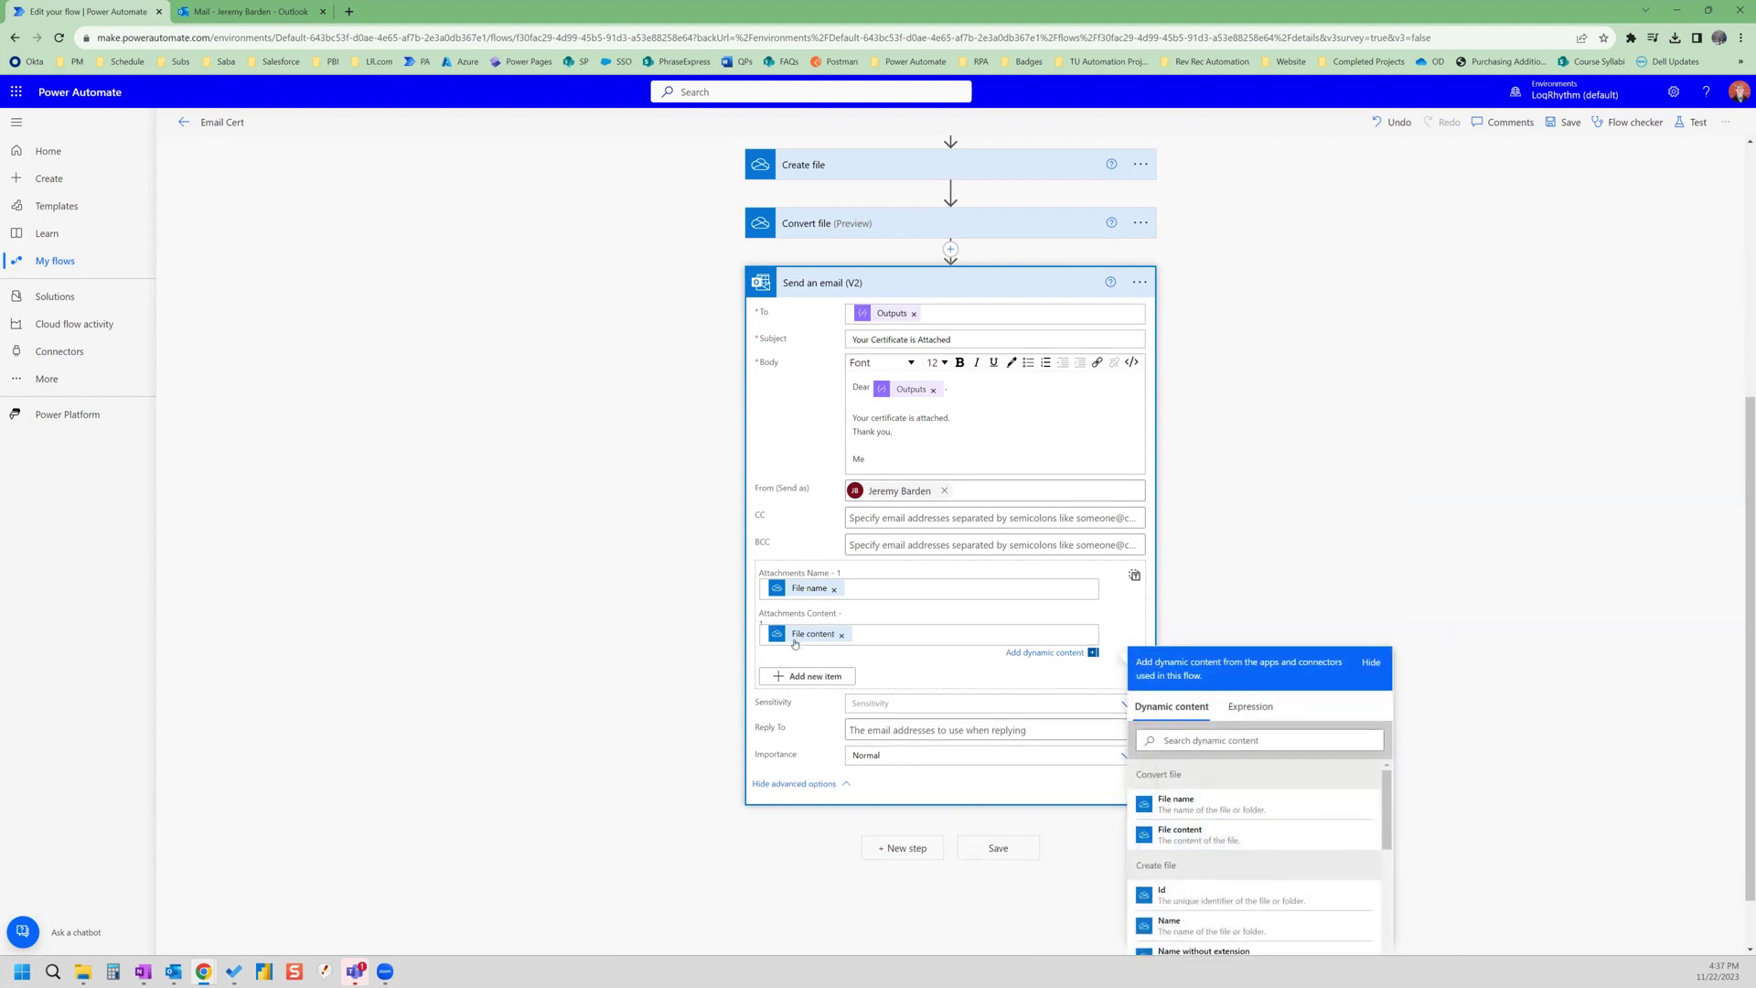
click(1223, 528)
scroll(1223, 527, up, 4)
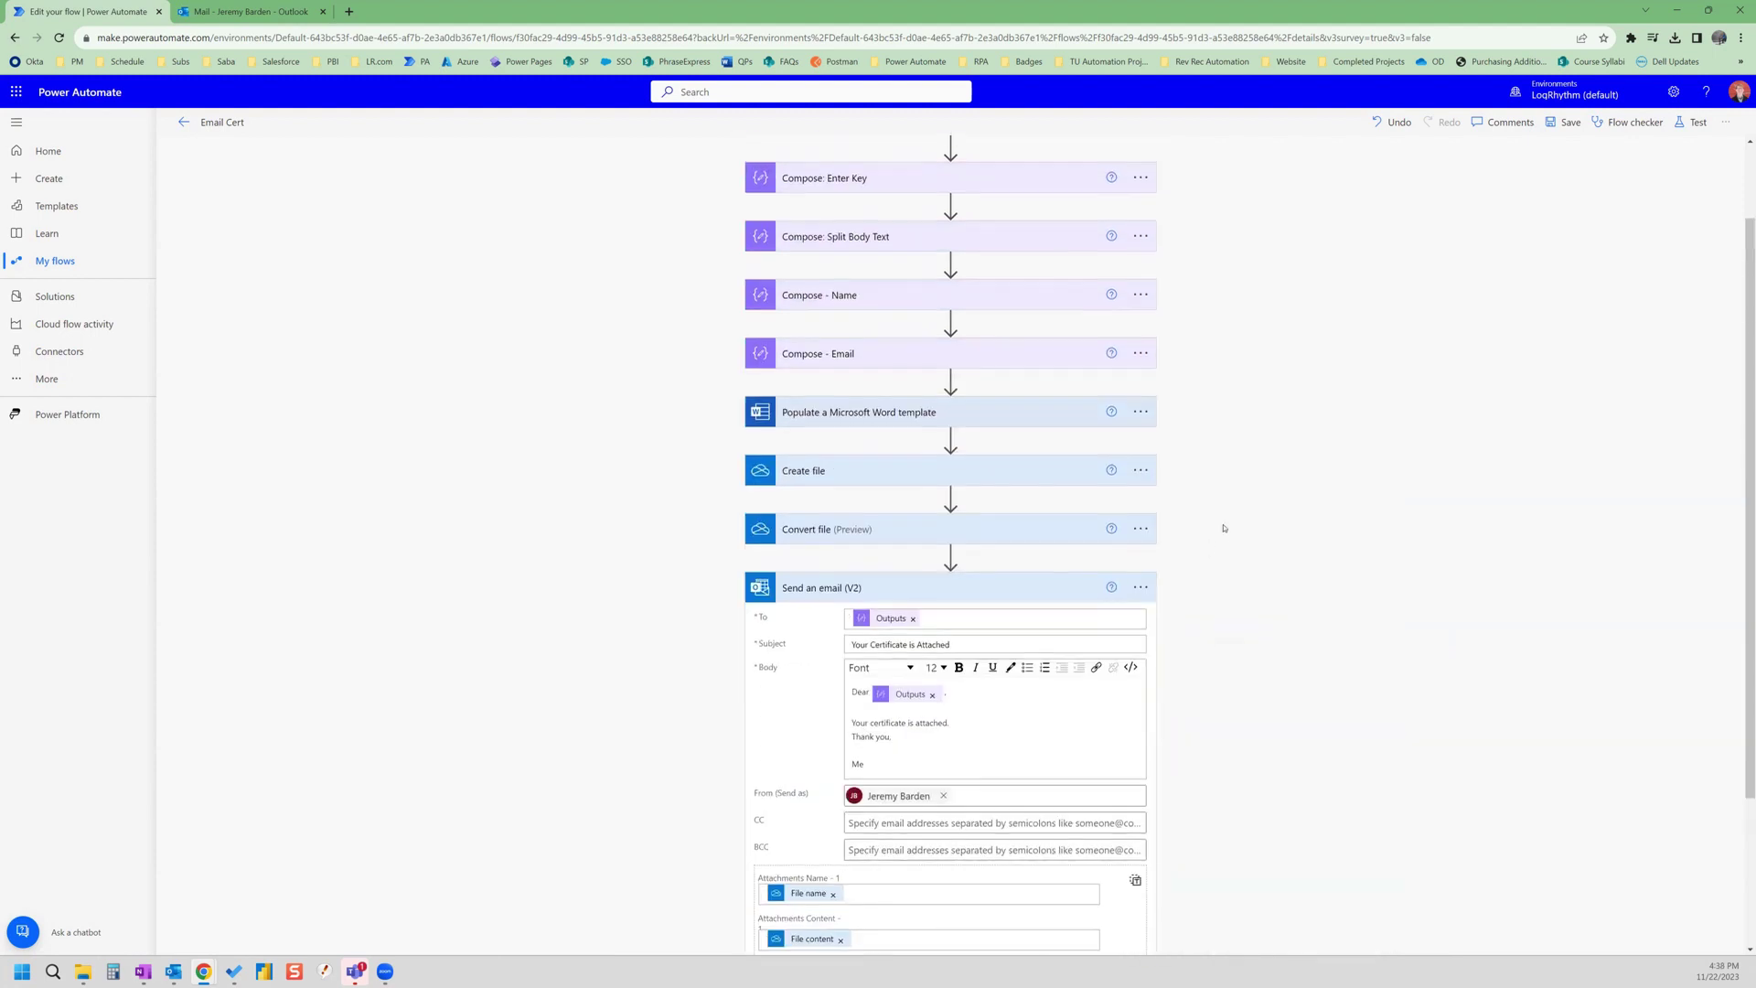
scroll(1225, 530, up, 2)
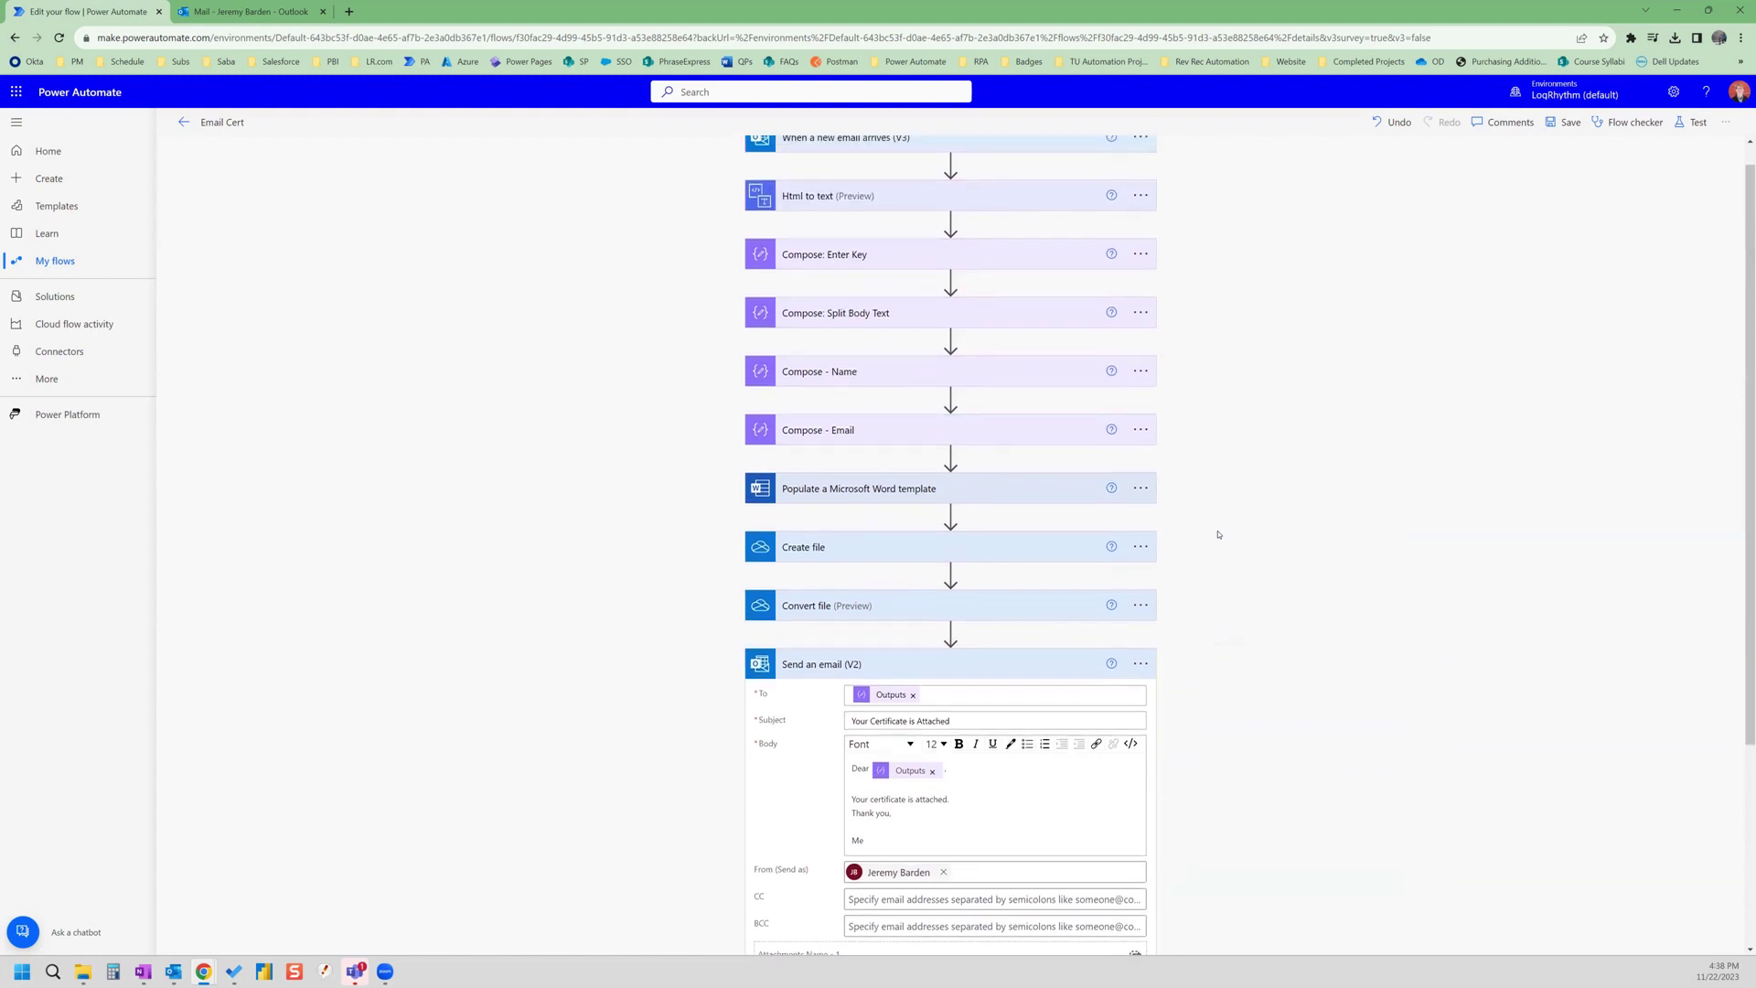
- Save the flow and show the trigger's advanced options with its Test Cert subject filter
click(1564, 124)
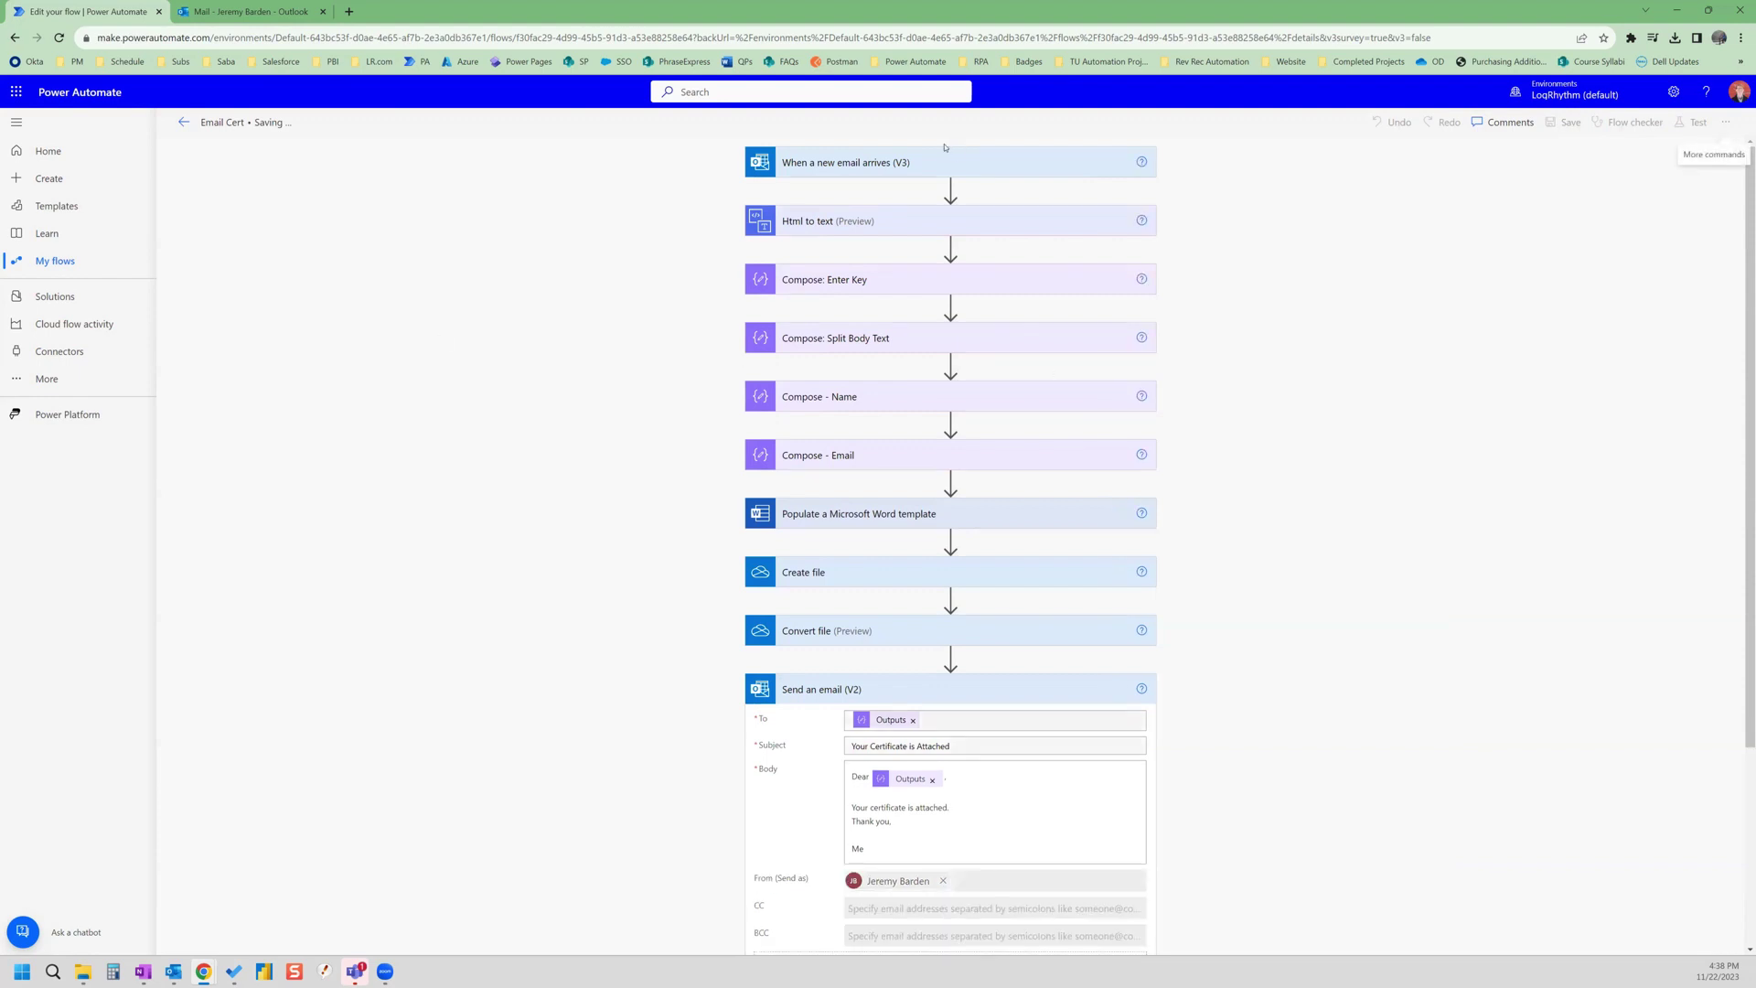
click(874, 186)
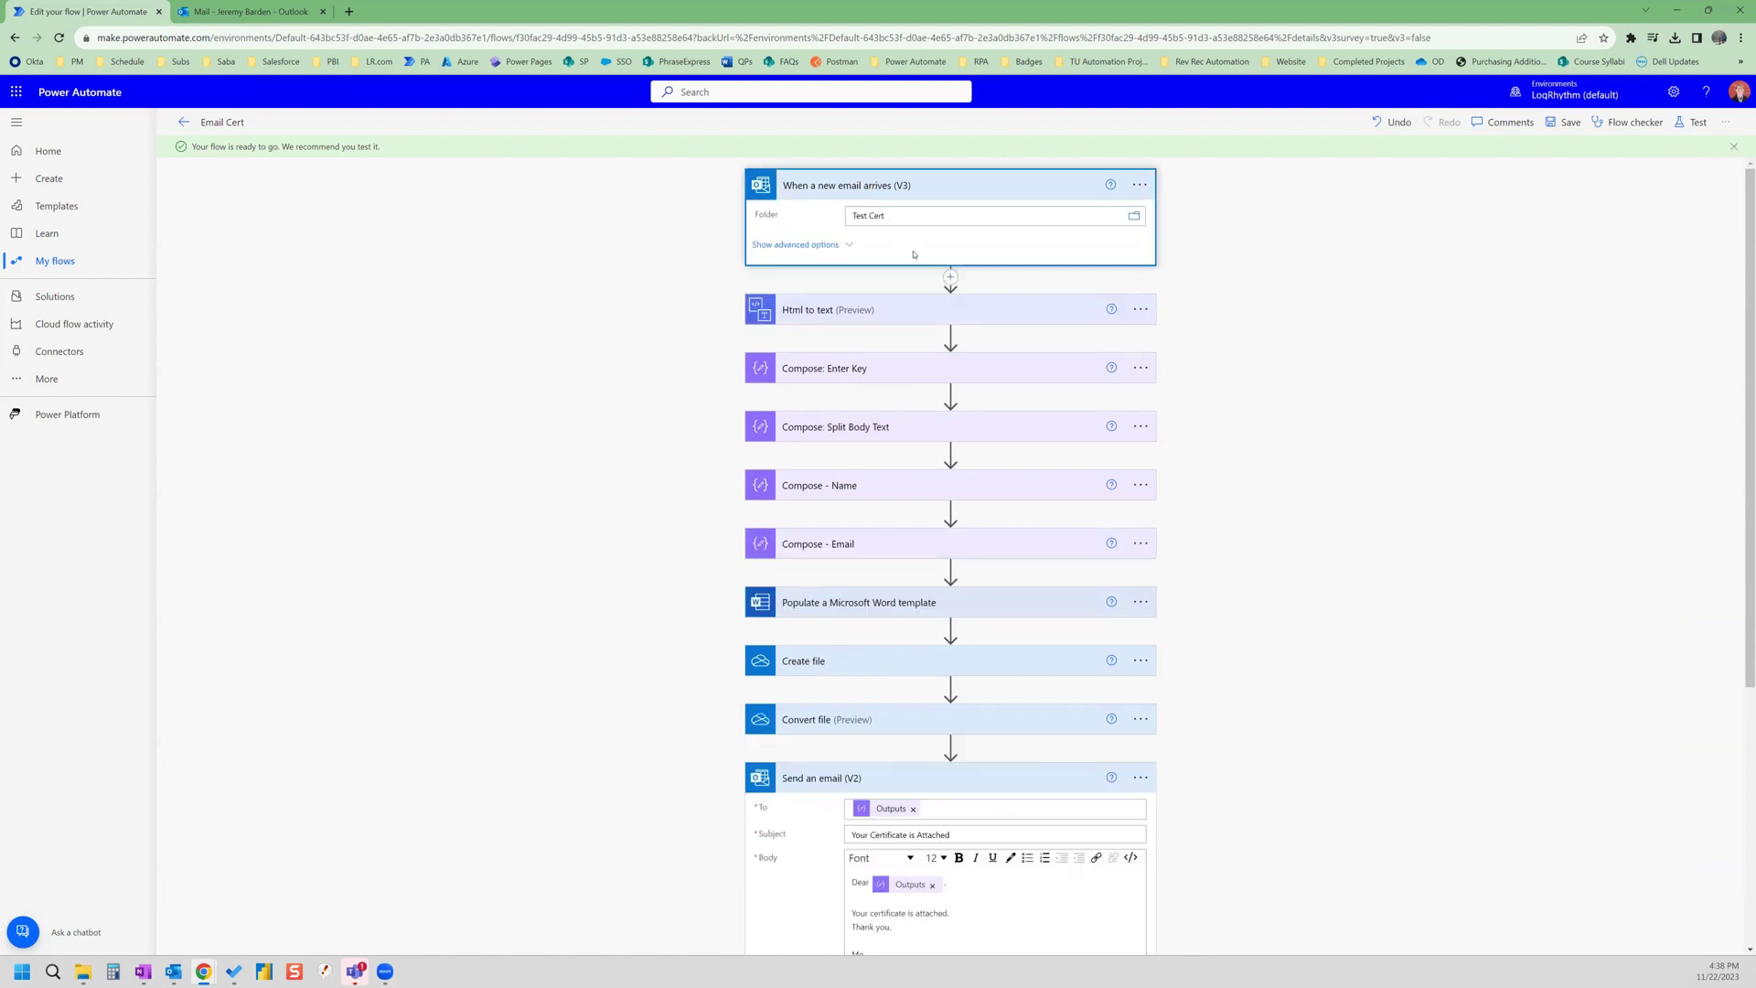
click(881, 259)
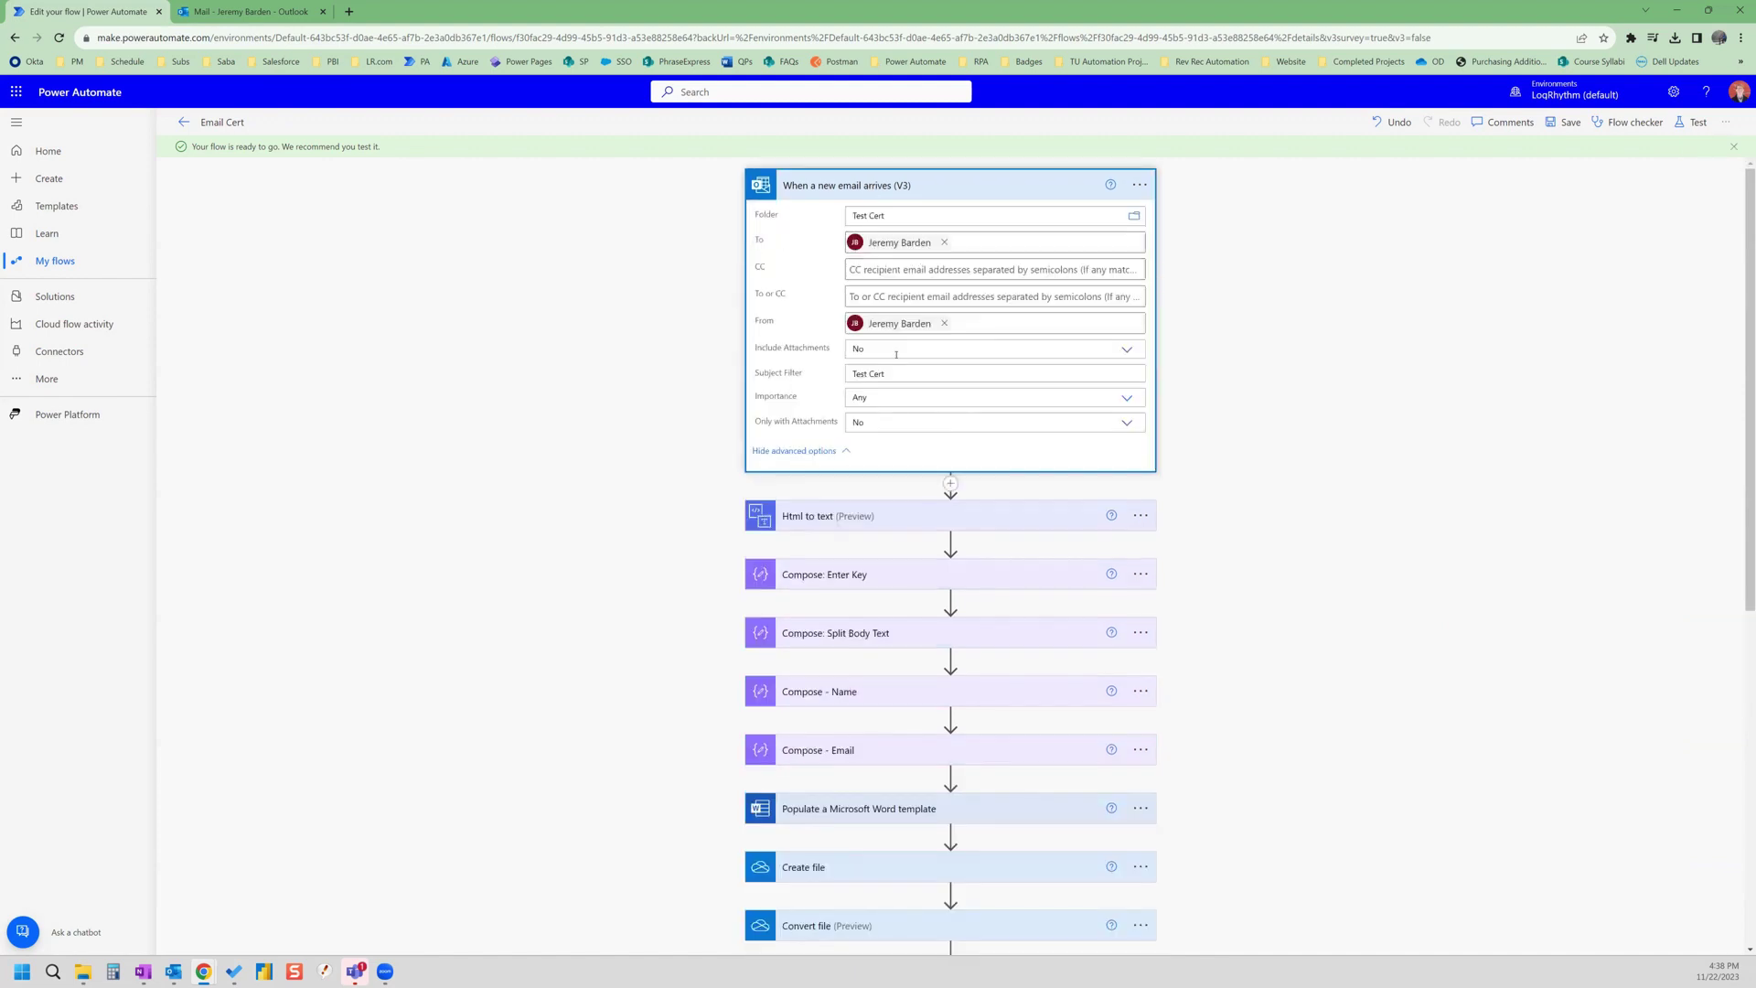
drag(899, 372, 834, 375)
- In Outlook, start a new email to yourself with subject 'Test Cert'
click(247, 11)
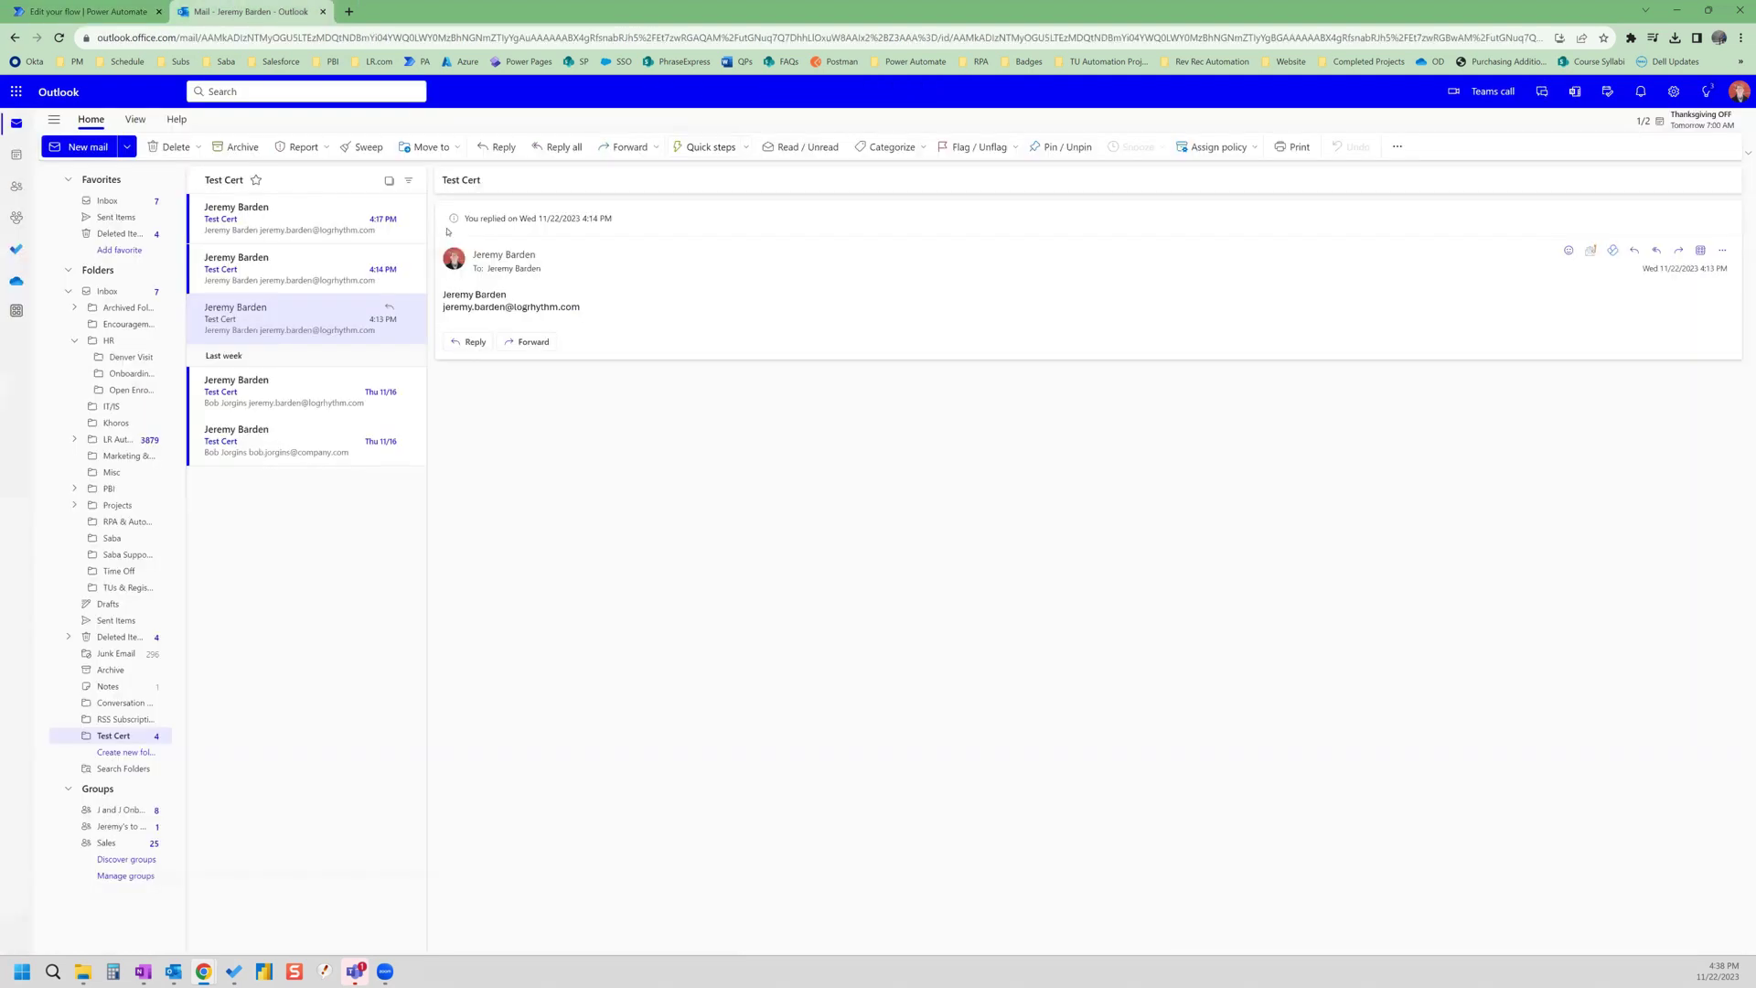
click(81, 147)
text(jeremy)
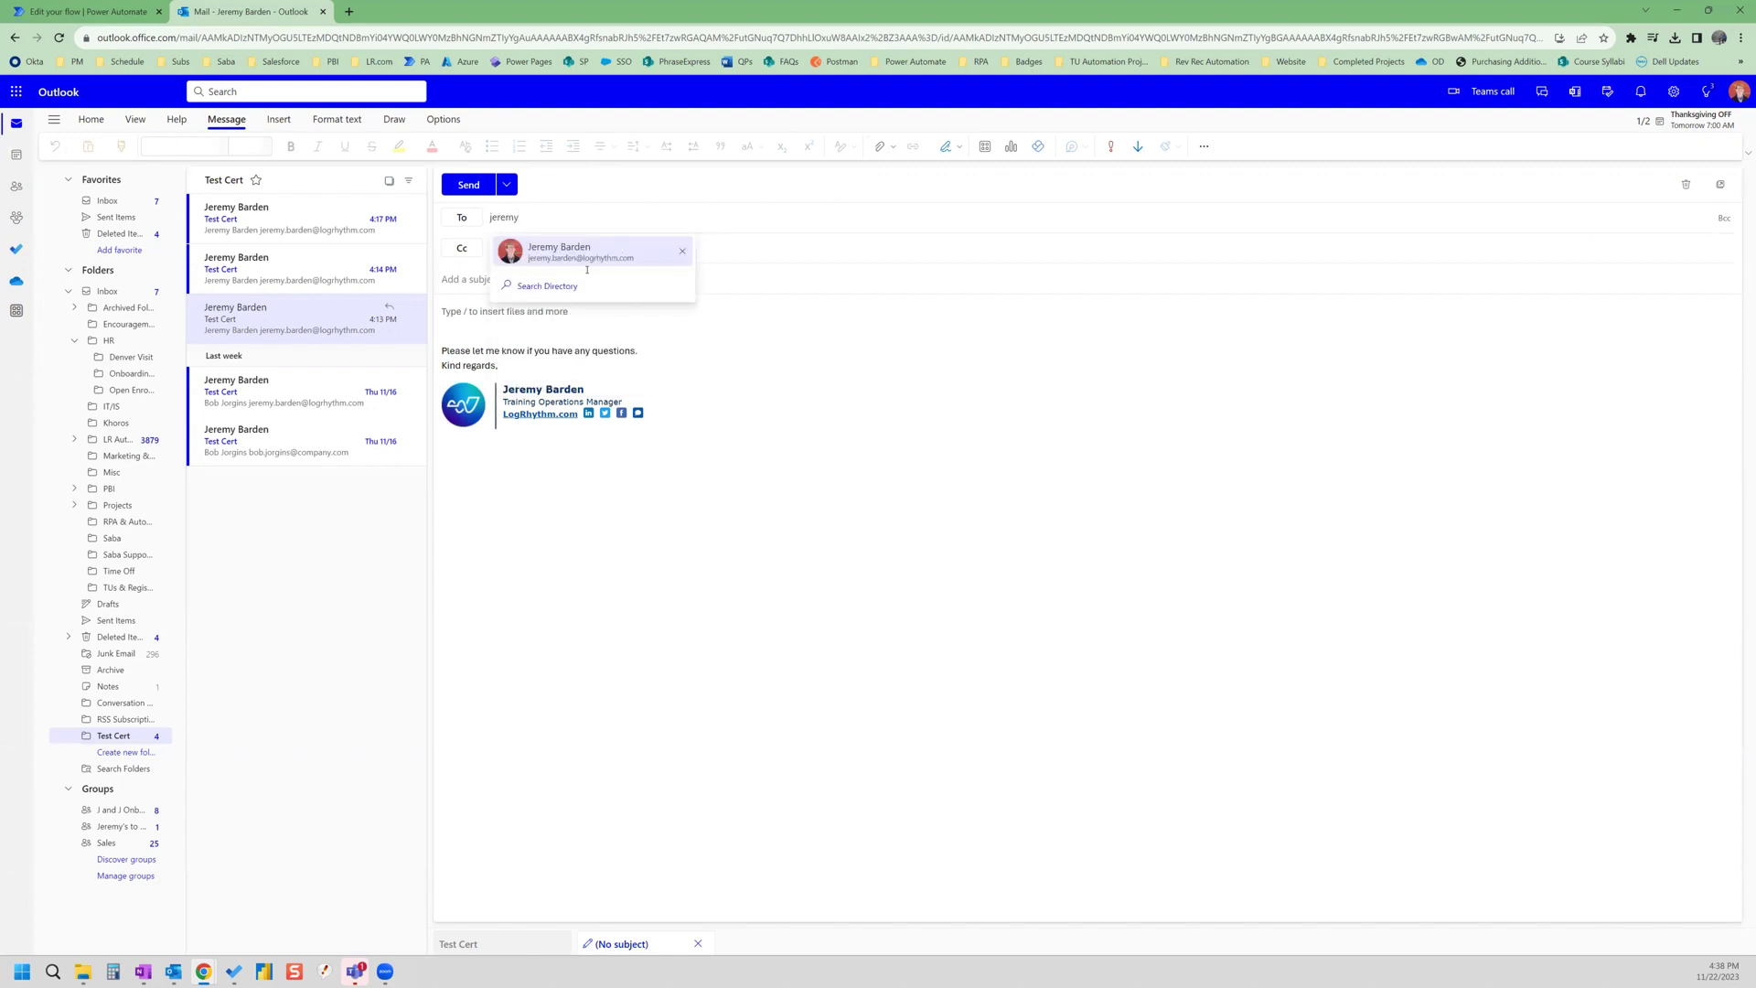
click(651, 252)
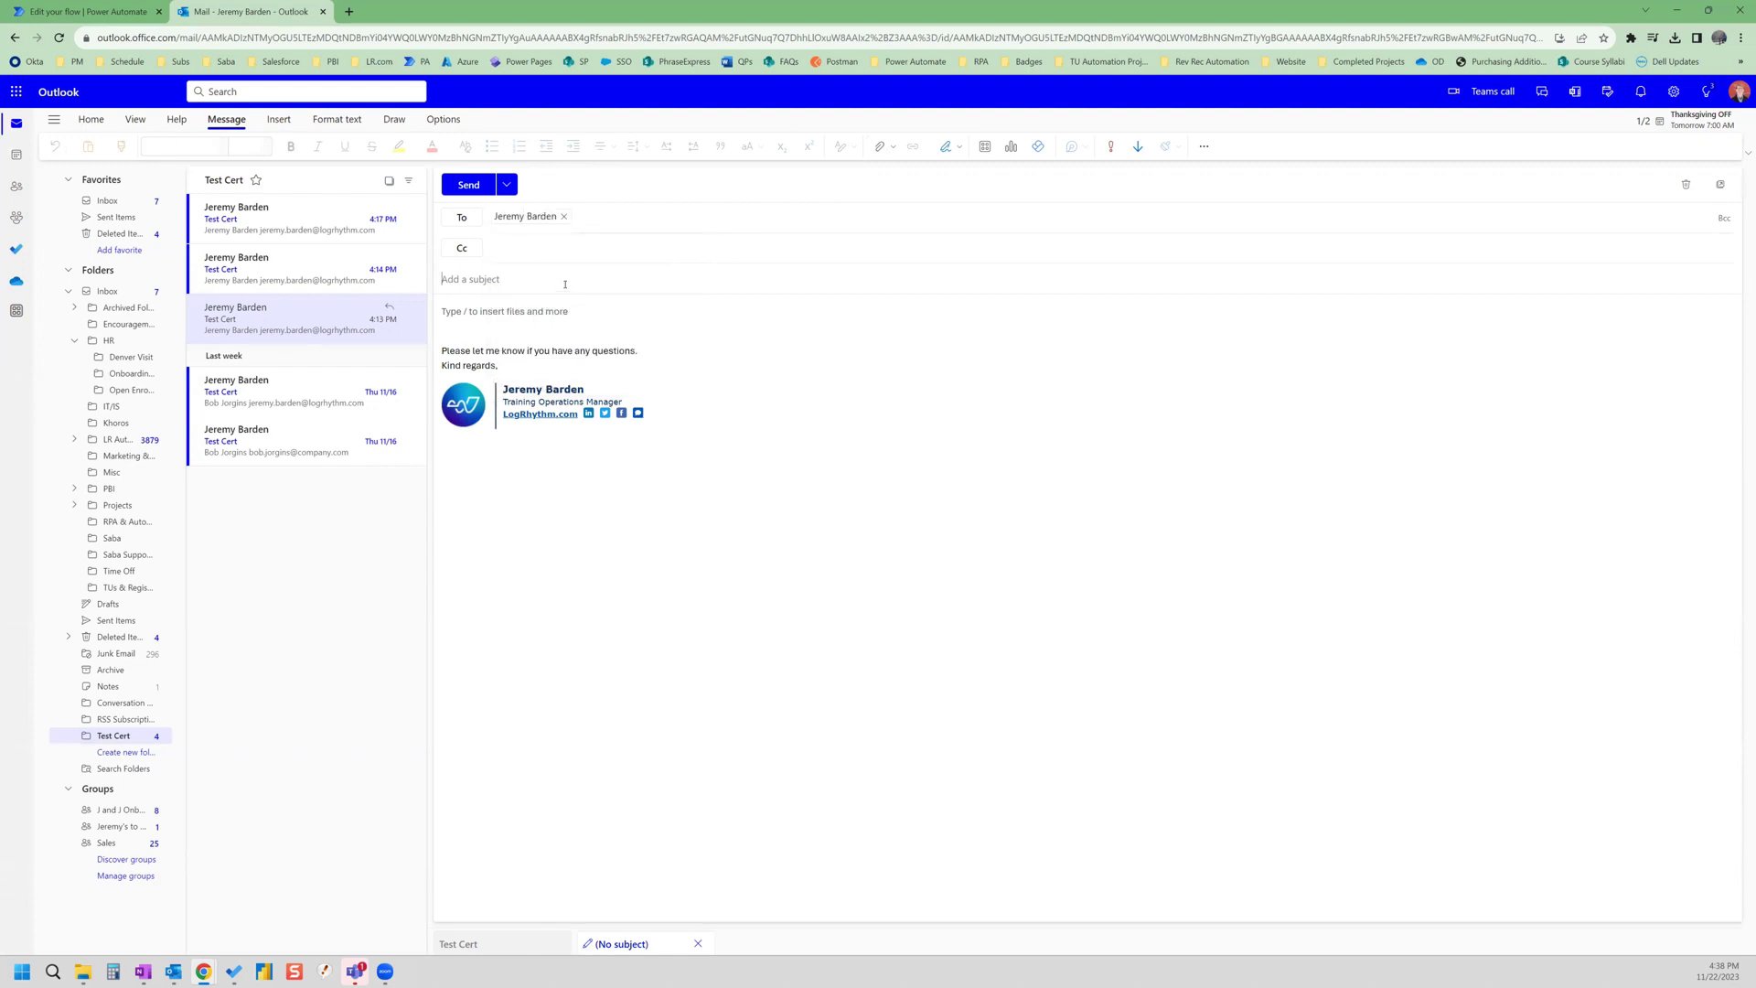
click(566, 282)
text(Test Cert)
- Replace the body with your full name and e-mail address, send it, and return to the flow
click(500, 479)
key(ctrl+a)
key(BackSpace)
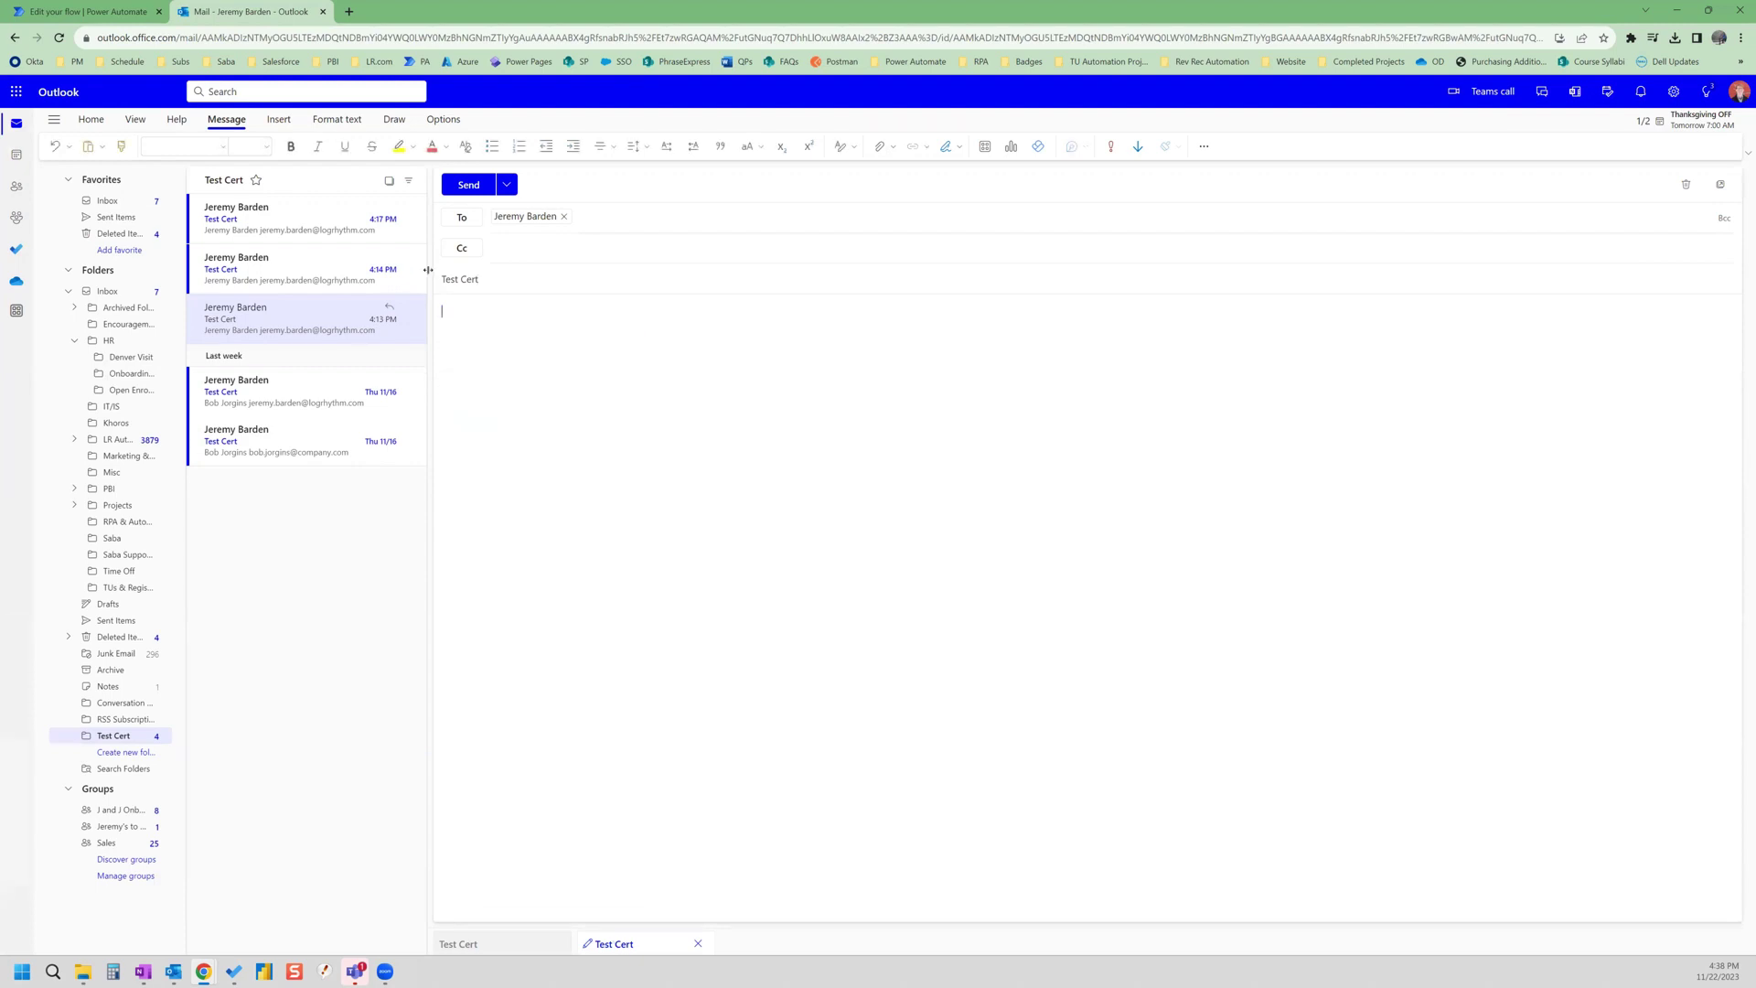
text(Jeremy Barden)
key(Return)
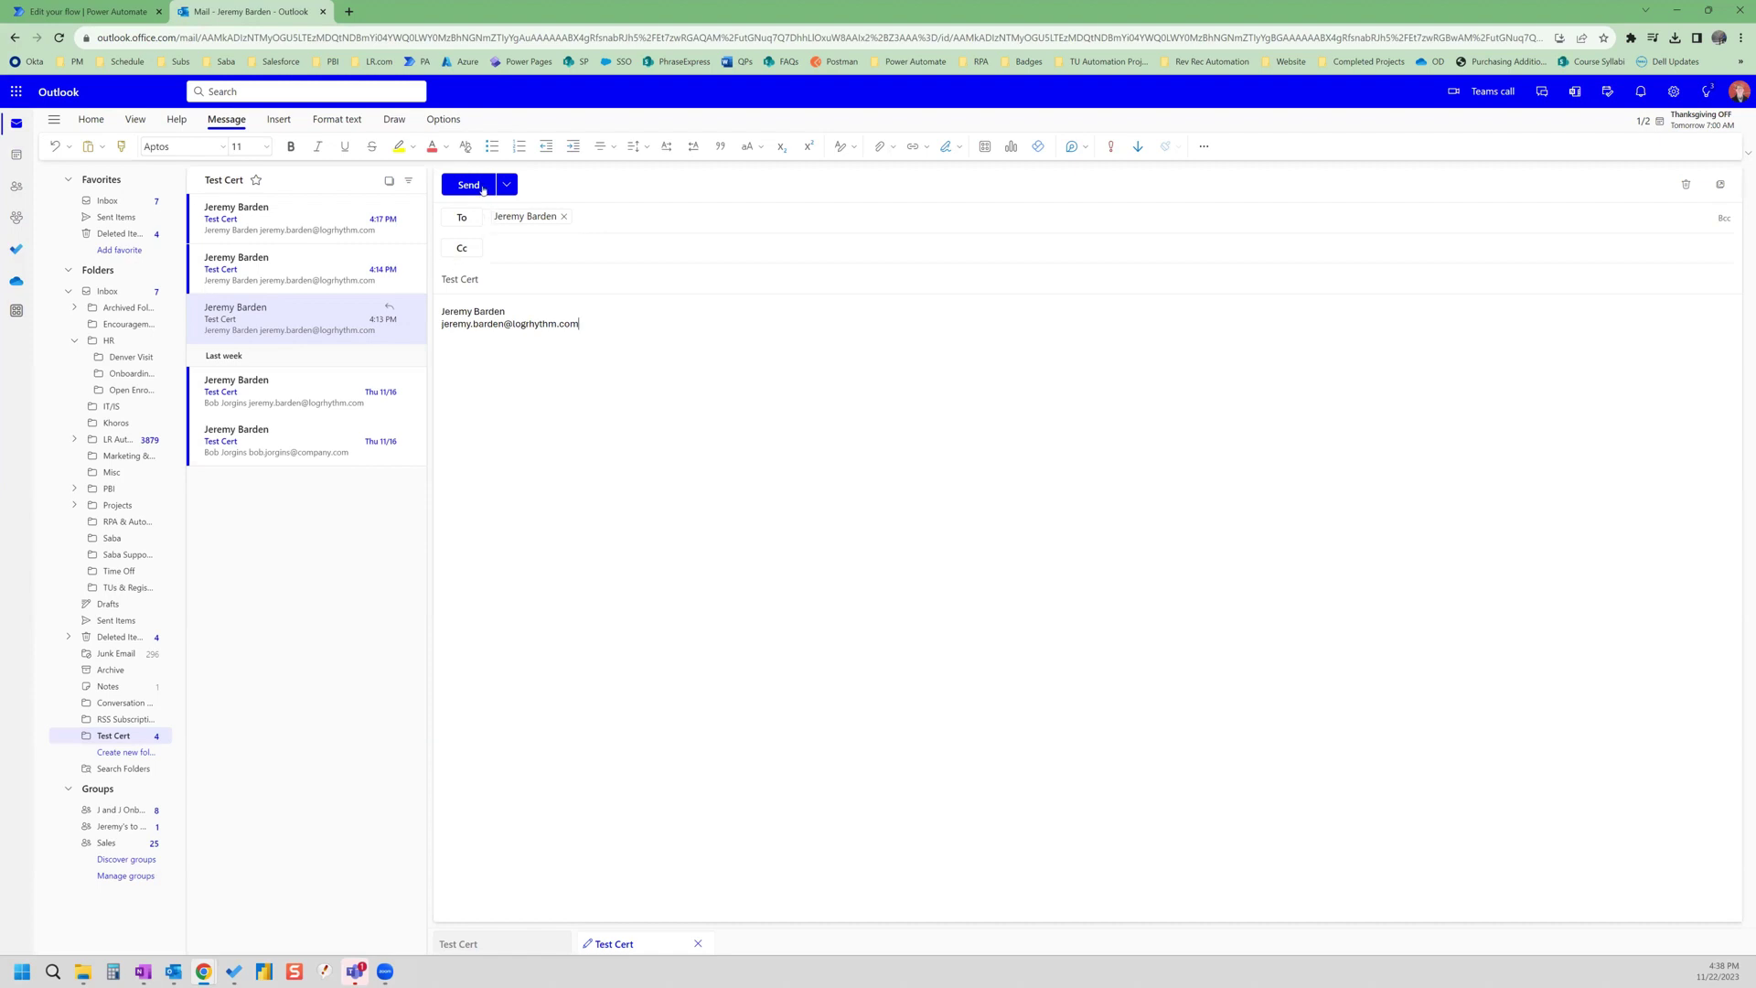
key(ctrl+Return)
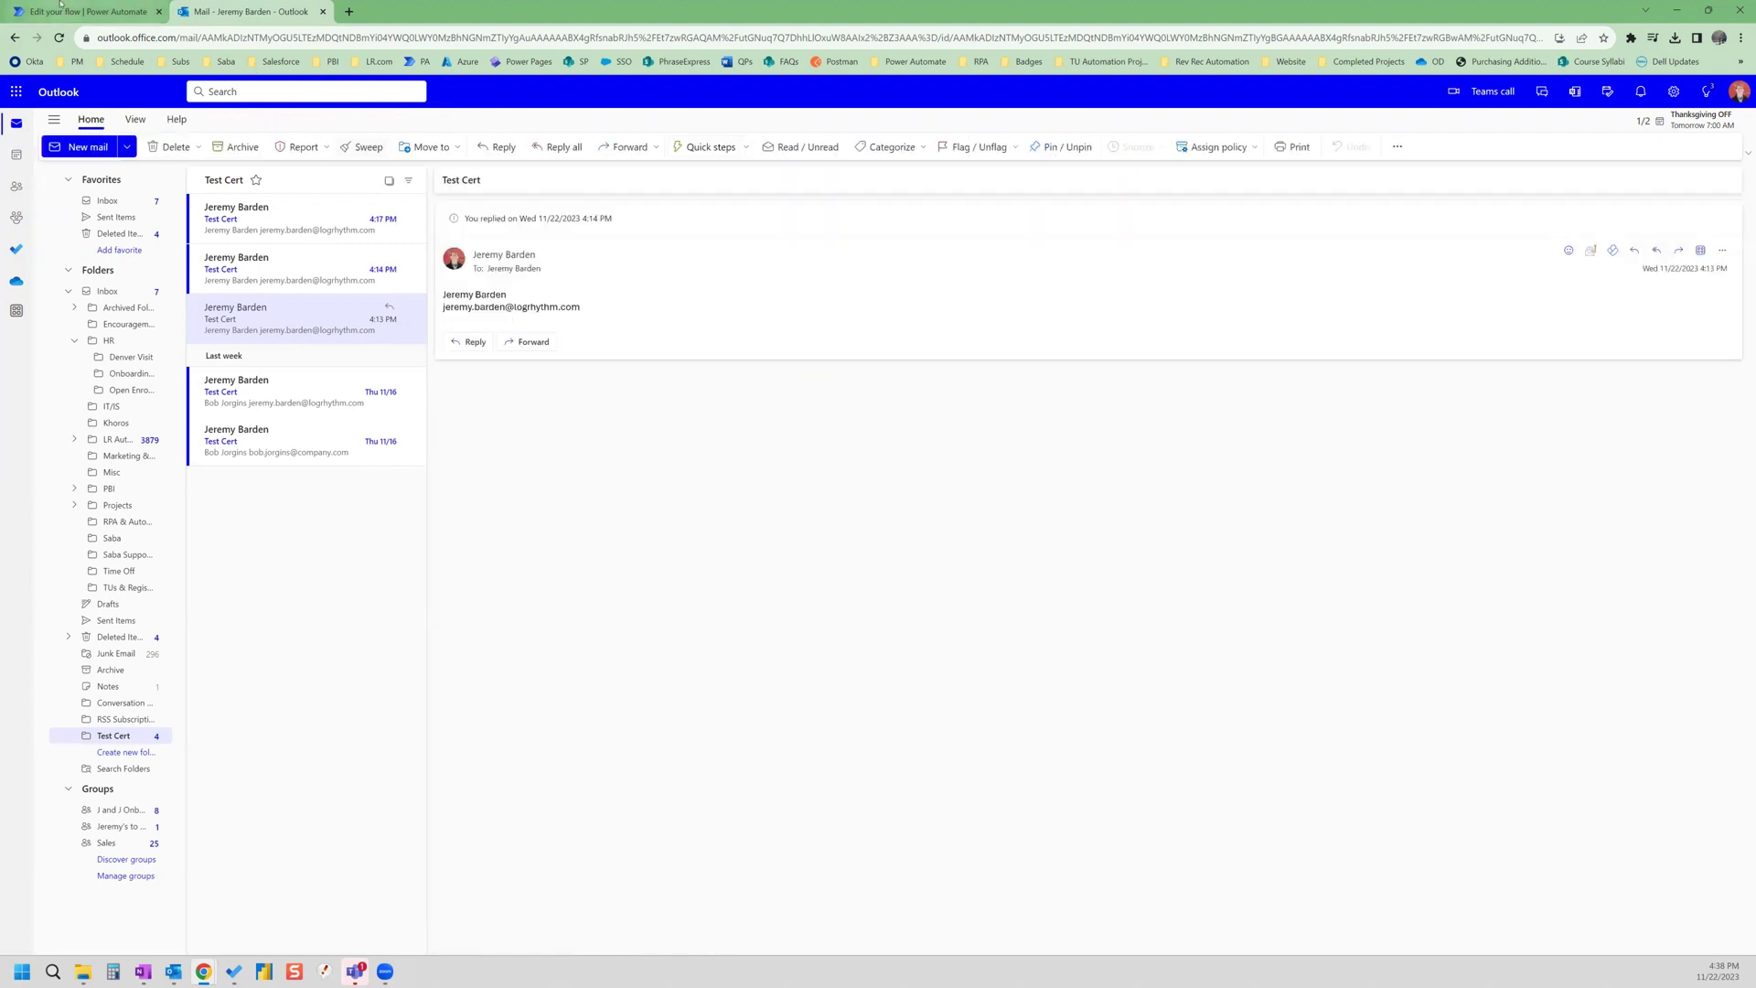
click(61, 10)
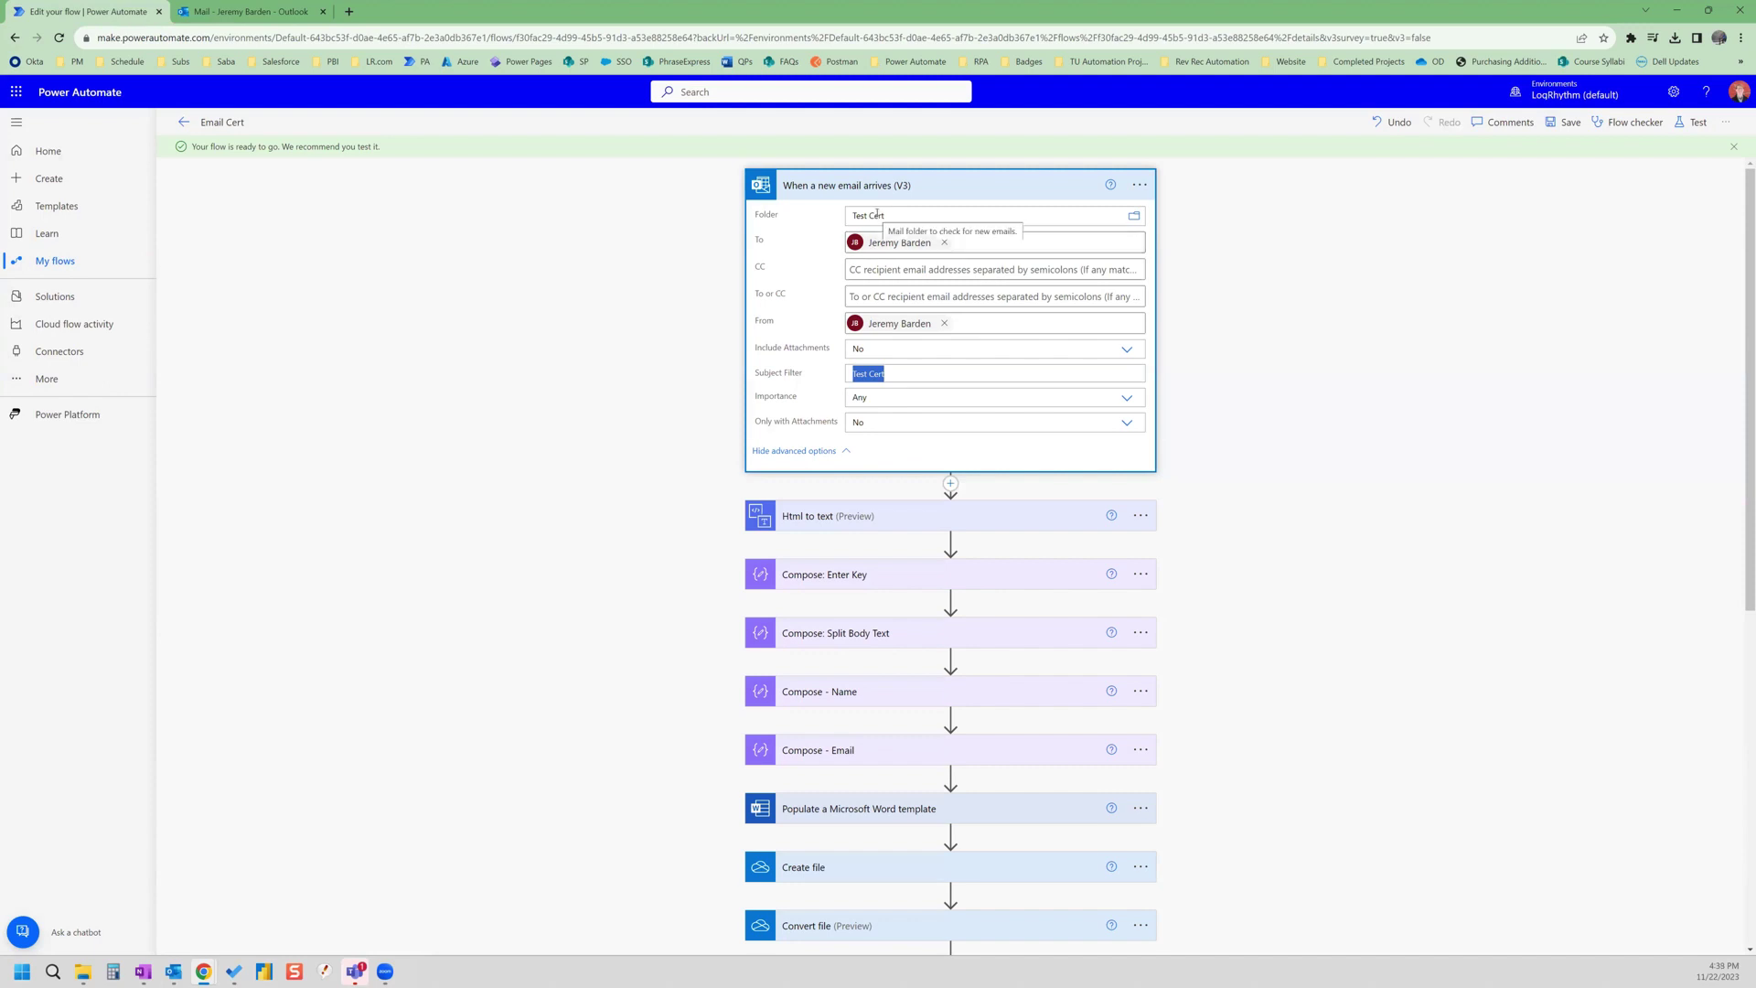
- Refresh the Email Cert run history until the run succeeds, then open the delivered email
click(182, 121)
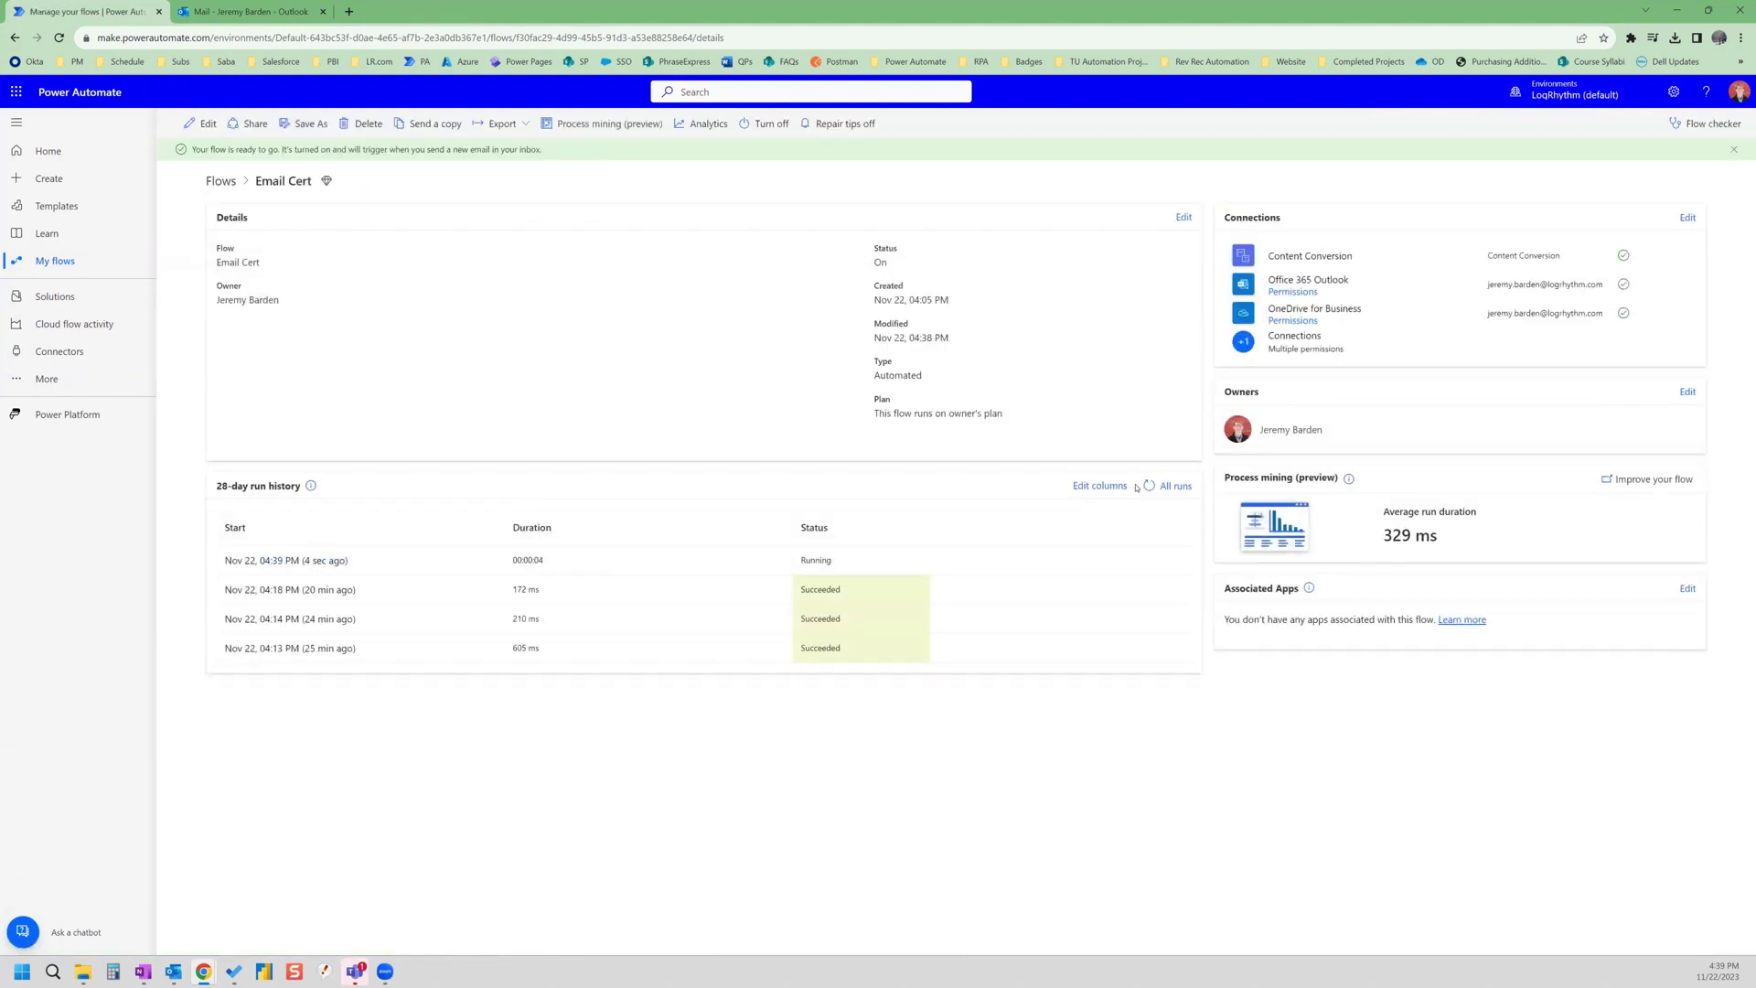
click(1149, 486)
click(1150, 486)
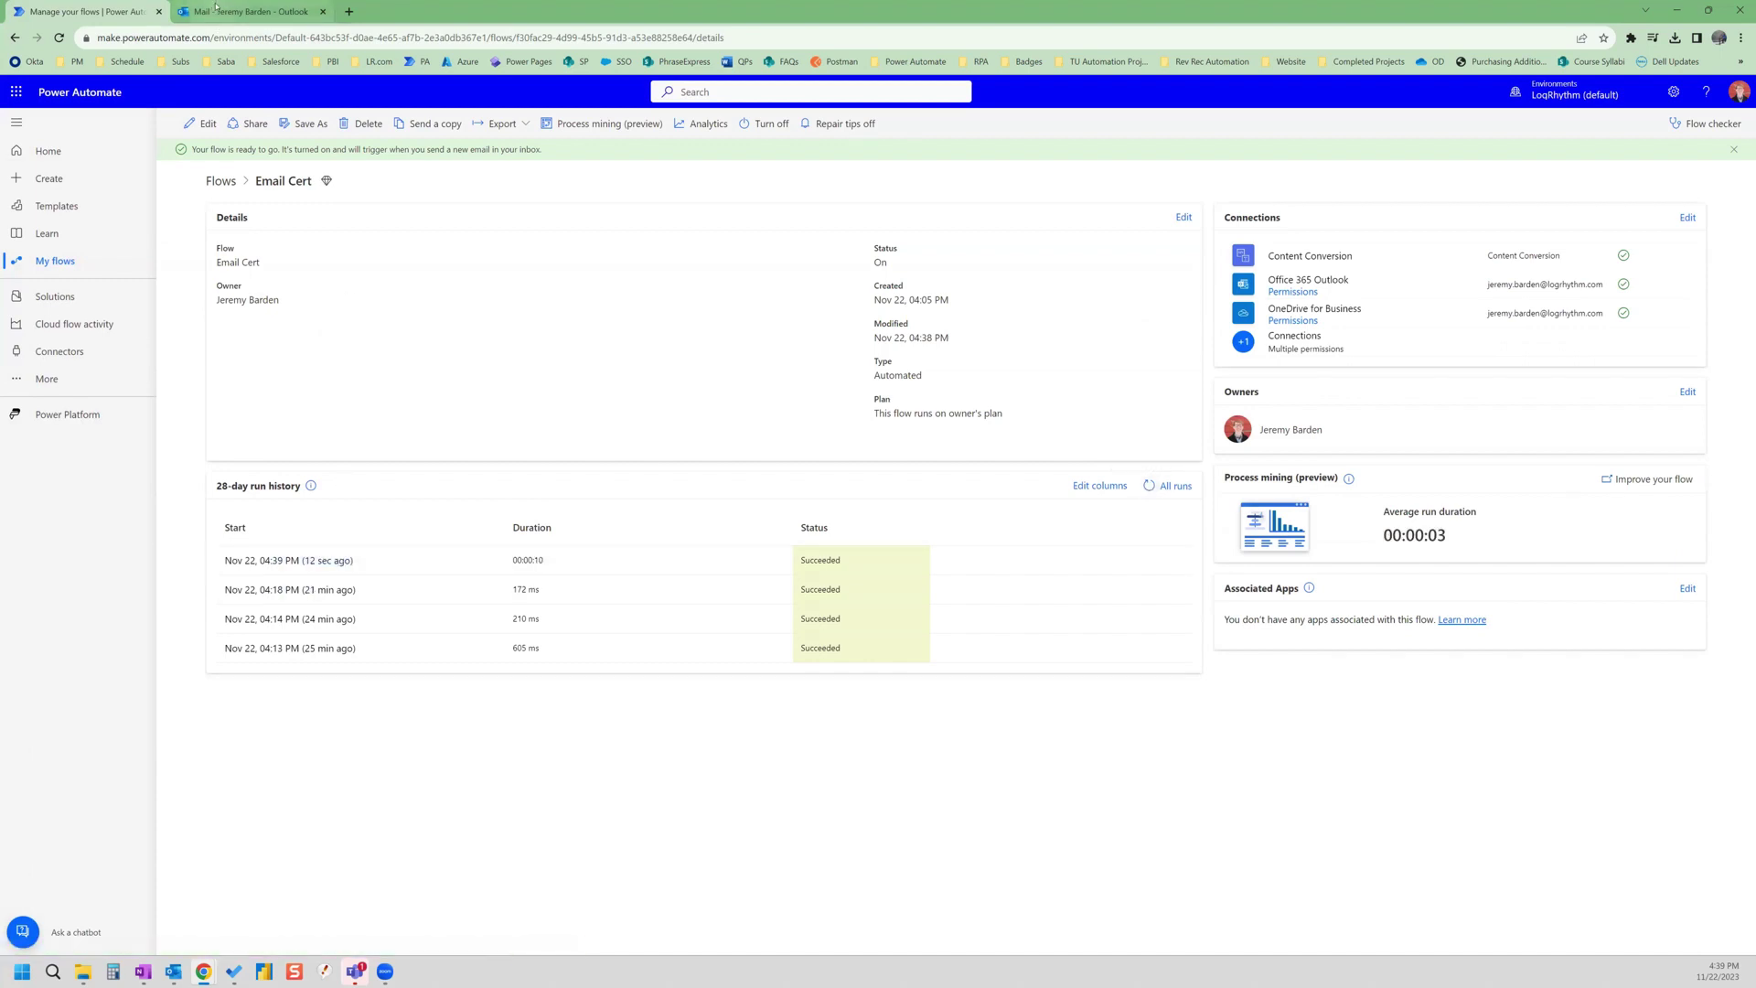
click(215, 7)
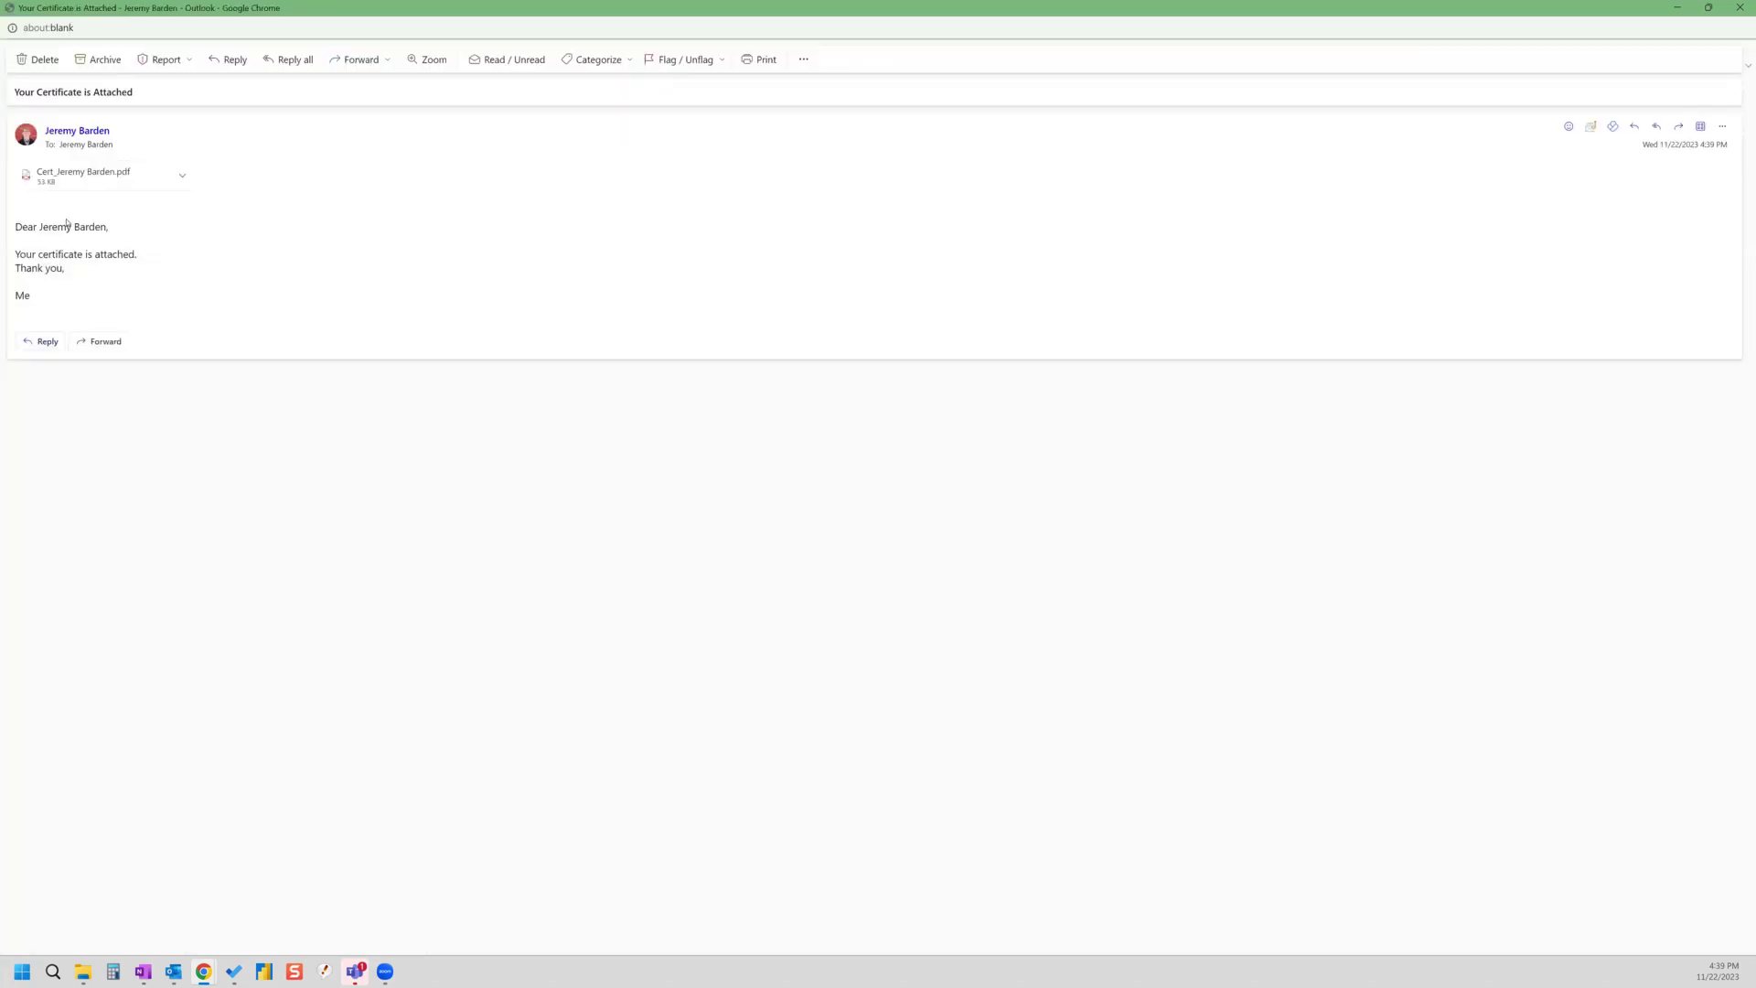
- Select the requester's name merged into the email greeting
drag(109, 230, 40, 229)
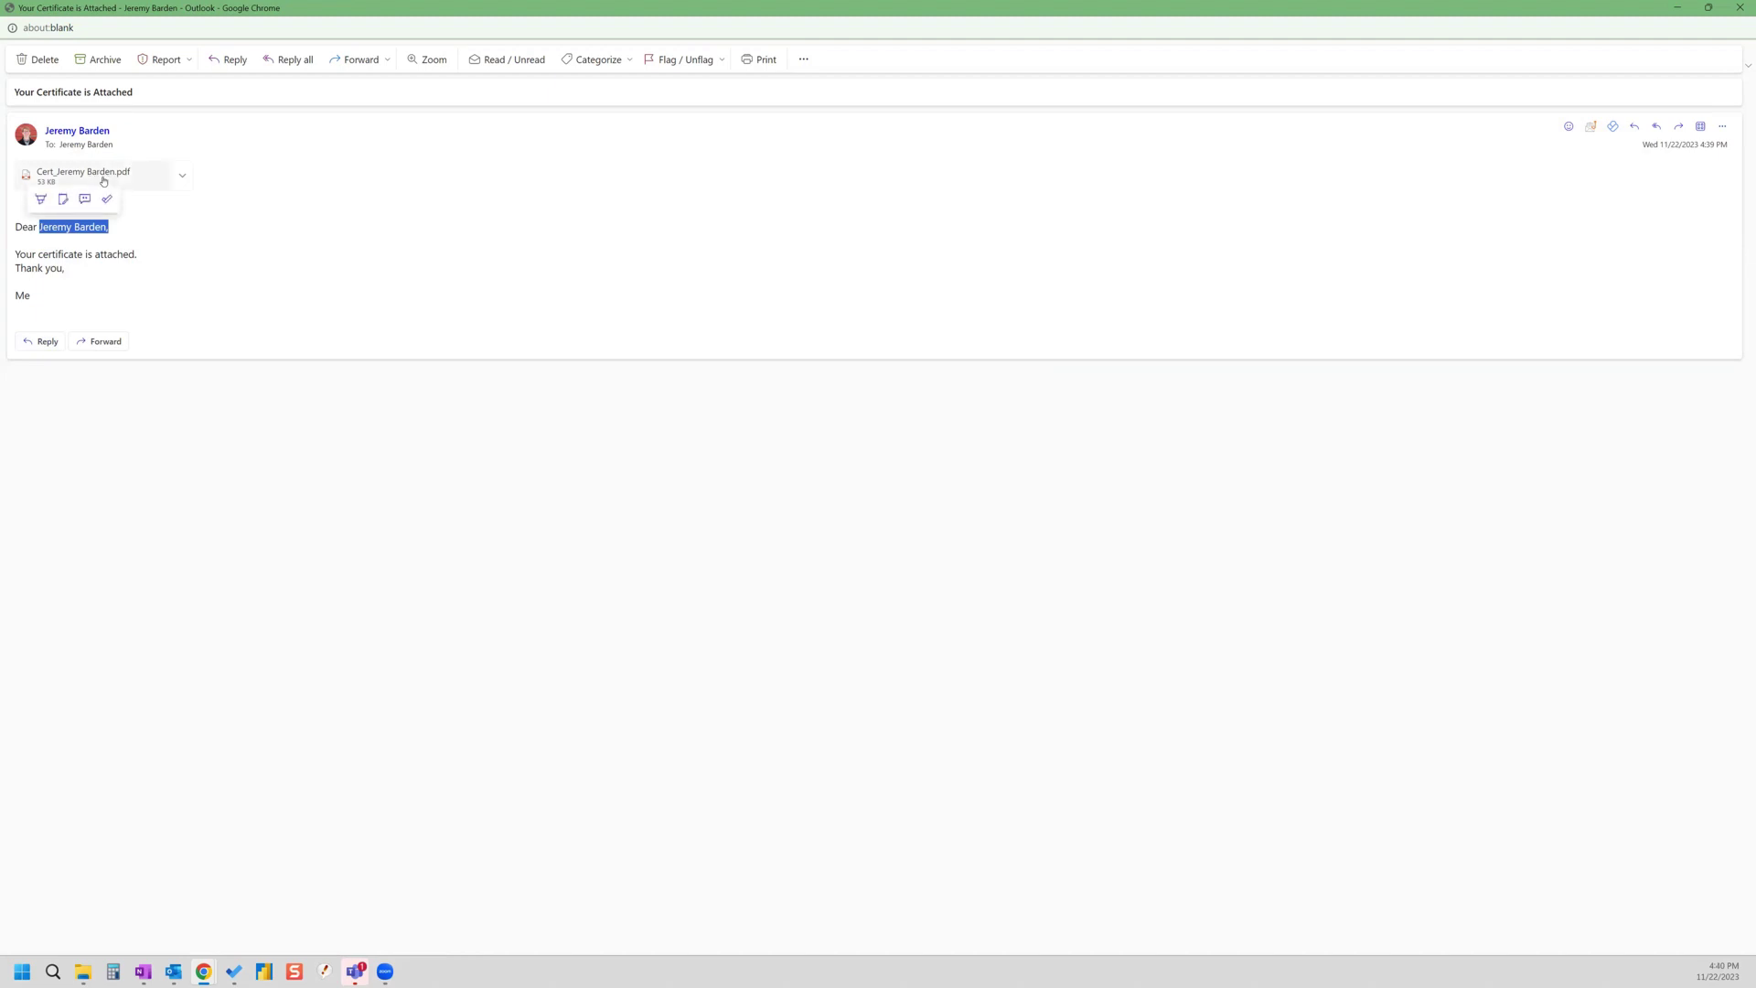